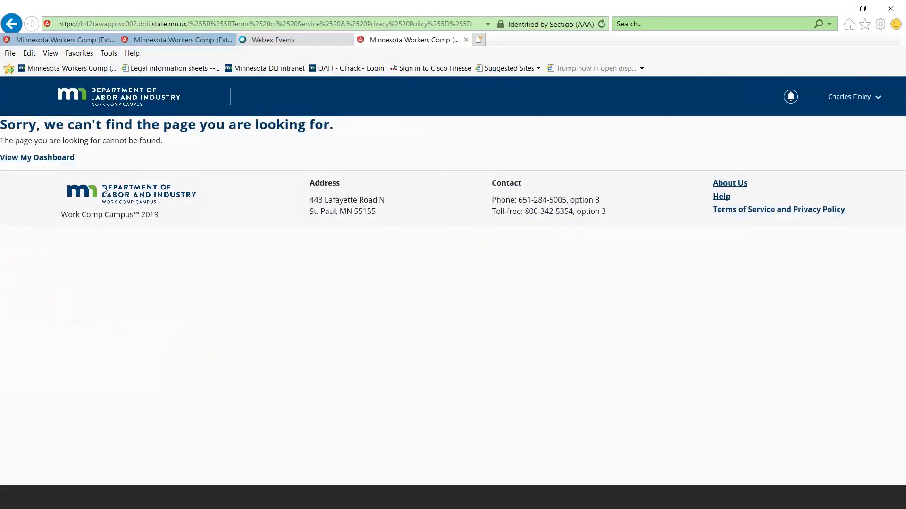
# Return to the dashboard and open the account holder's profile for editing
pyautogui.click(117, 107)
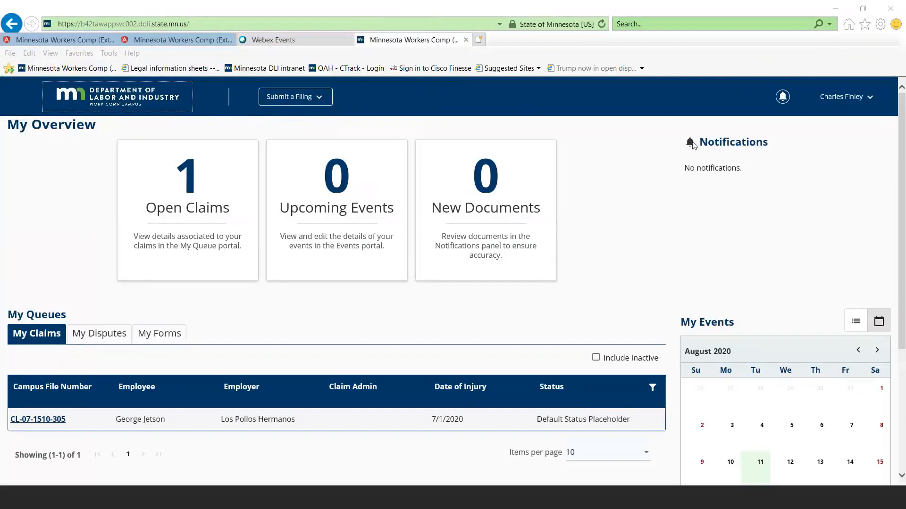
pyautogui.click(866, 100)
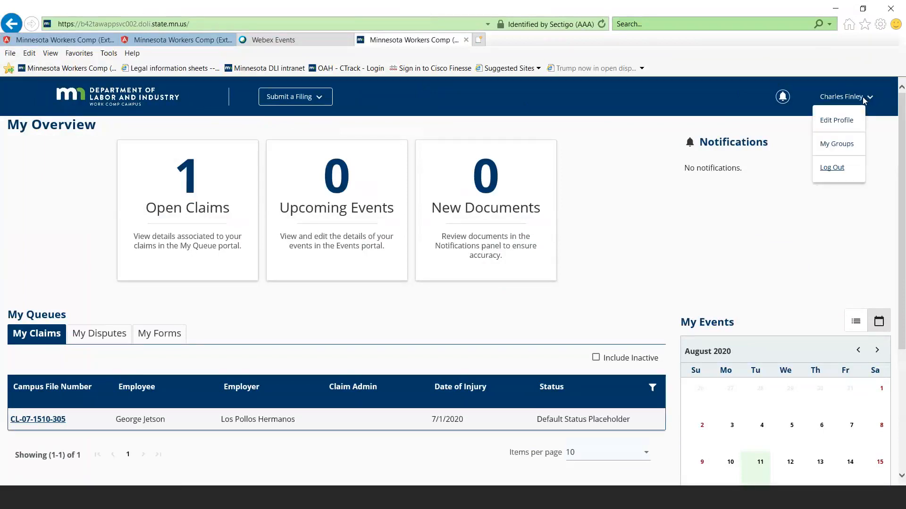
pyautogui.click(840, 118)
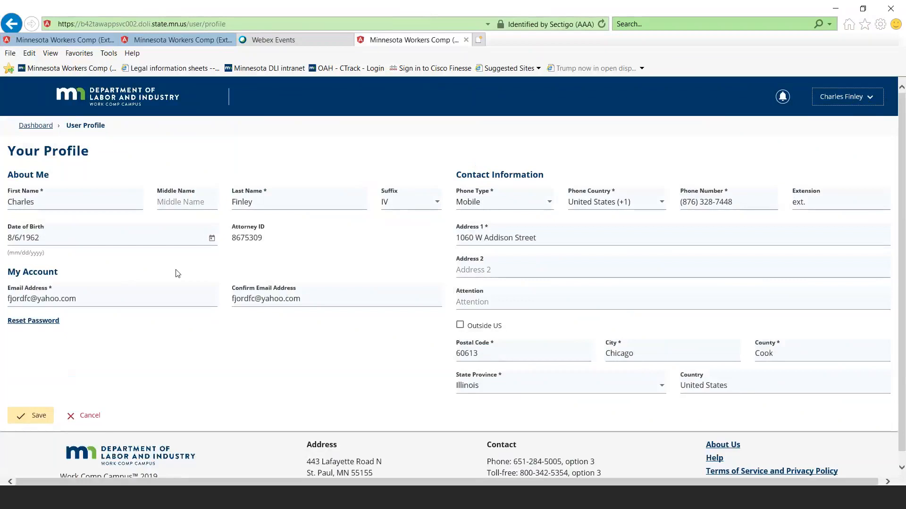
# Set the profile's name suffix to III and its phone country to Jamaica (+1)
pyautogui.click(437, 203)
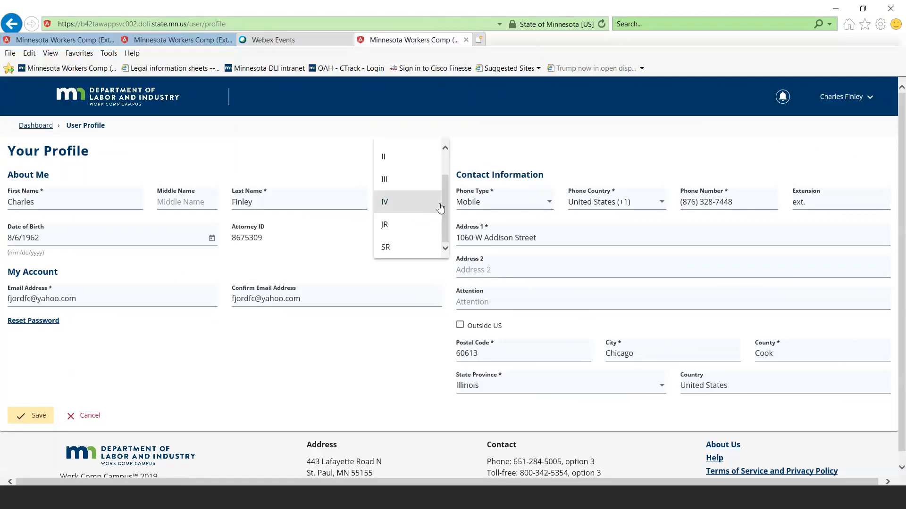
pyautogui.click(415, 189)
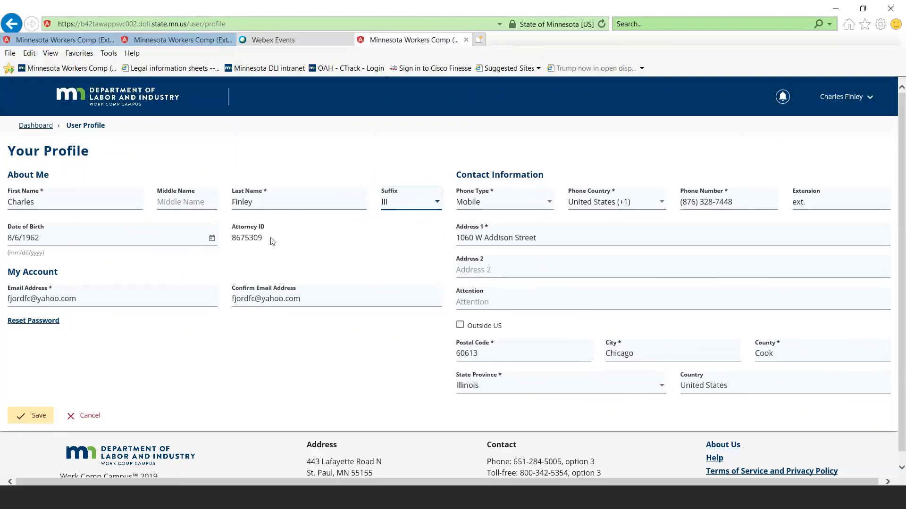
pyautogui.scroll(-1, 330, 255)
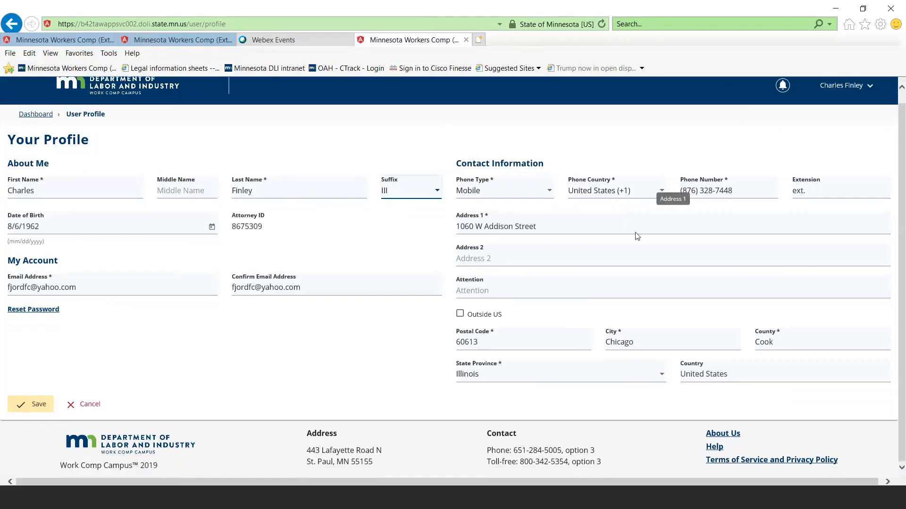
pyautogui.click(661, 197)
pyautogui.scroll(-2, 659, 216)
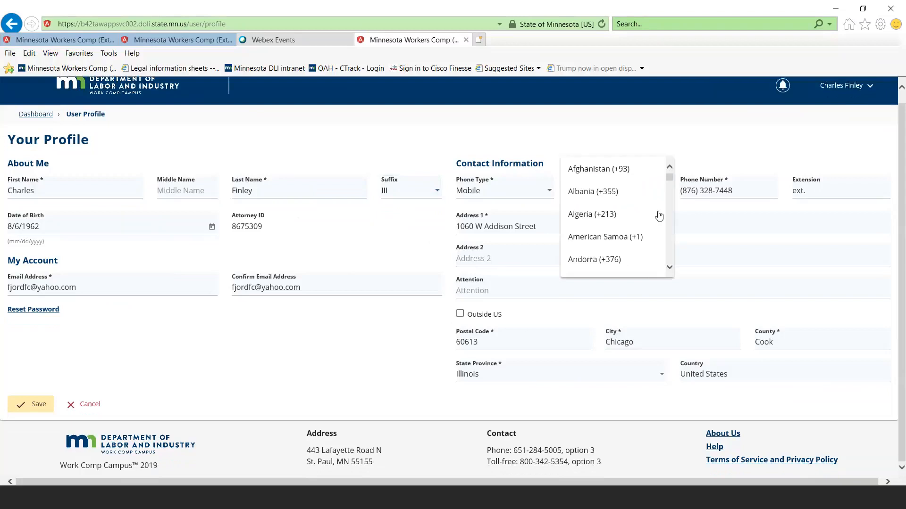
pyautogui.scroll(-5, 659, 216)
pyautogui.scroll(-8, 659, 216)
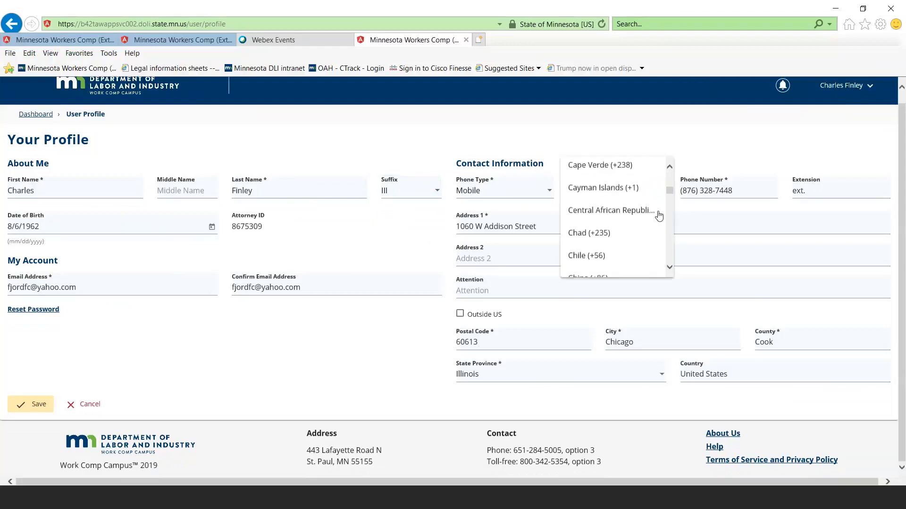
pyautogui.scroll(-10, 659, 216)
pyautogui.scroll(-7, 659, 216)
pyautogui.scroll(-1, 659, 216)
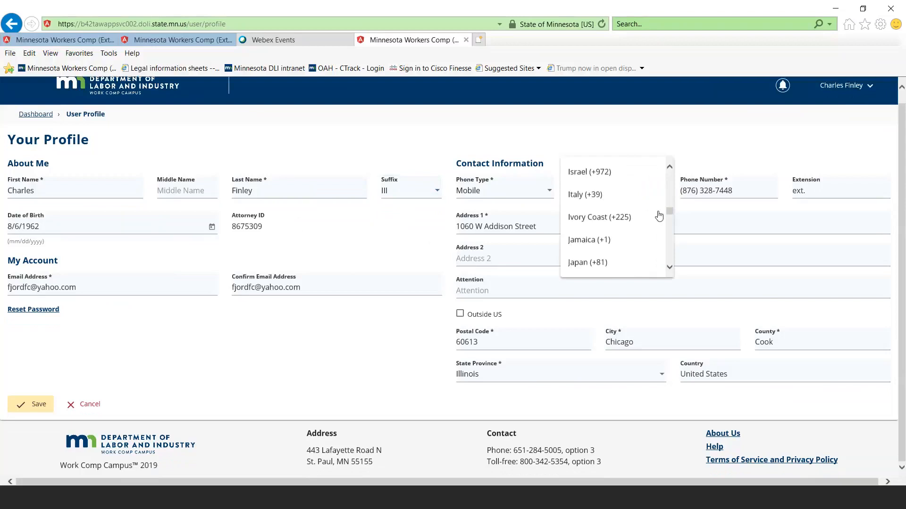
pyautogui.click(598, 236)
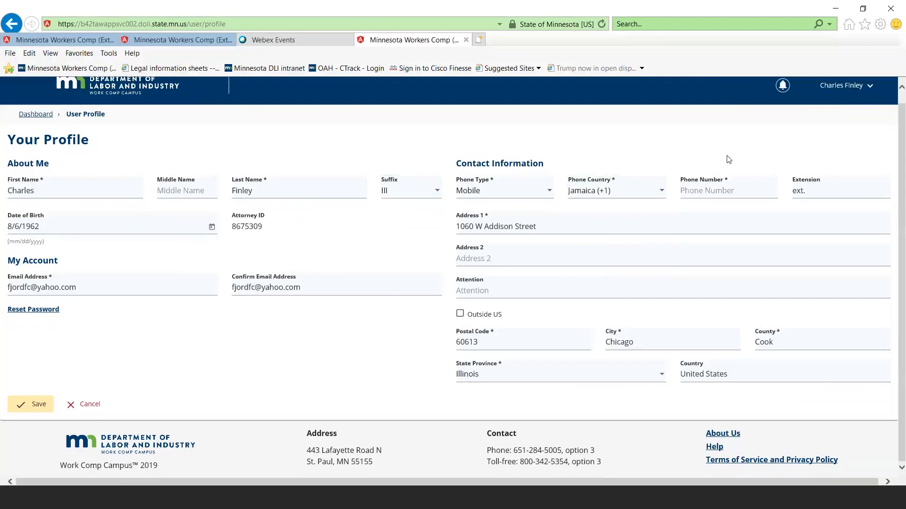
# Try to save the profile changes, and return to the dashboard
pyautogui.click(40, 408)
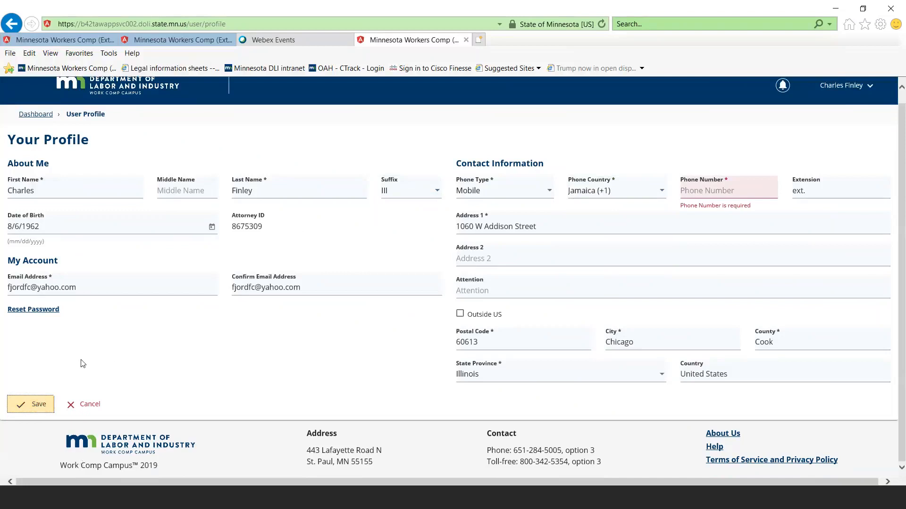
pyautogui.scroll(1, 137, 220)
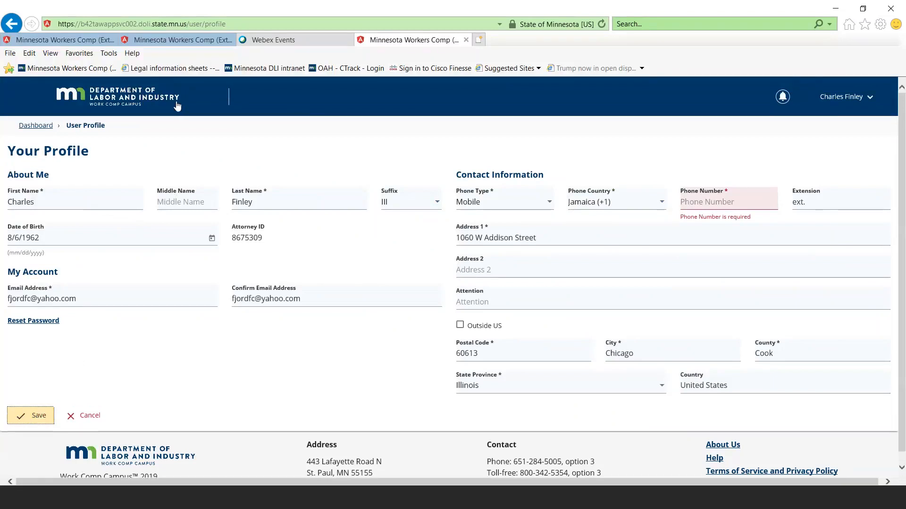
pyautogui.click(119, 99)
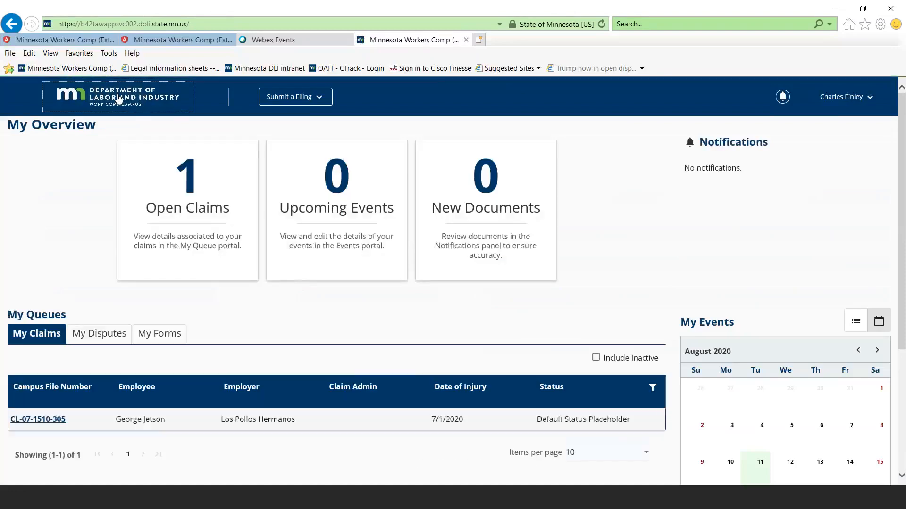
# Check the notifications and the full August 2020 events calendar, finishing back on the dashboard
pyautogui.click(782, 97)
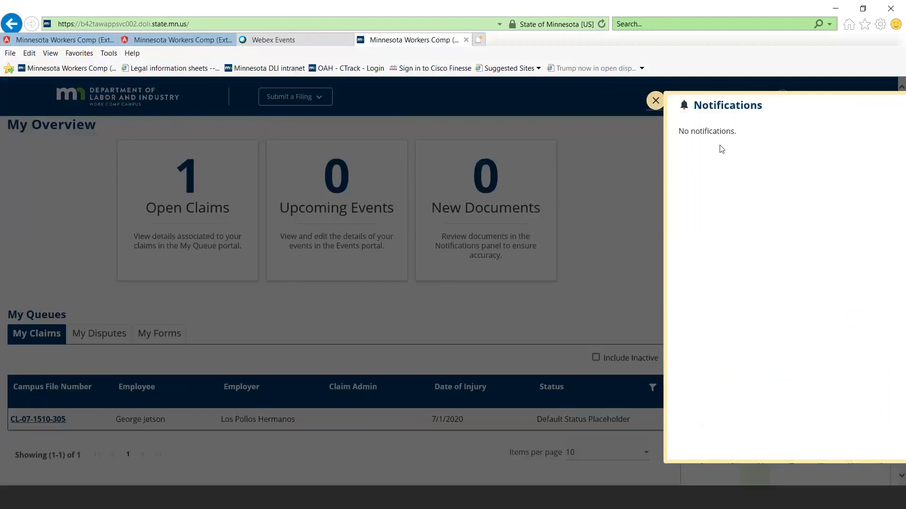
pyautogui.click(651, 102)
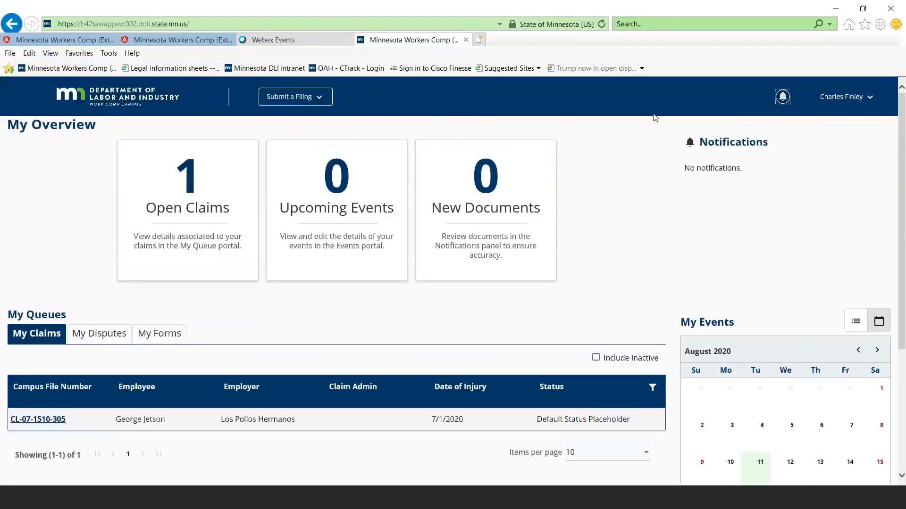
pyautogui.scroll(-4, 637, 255)
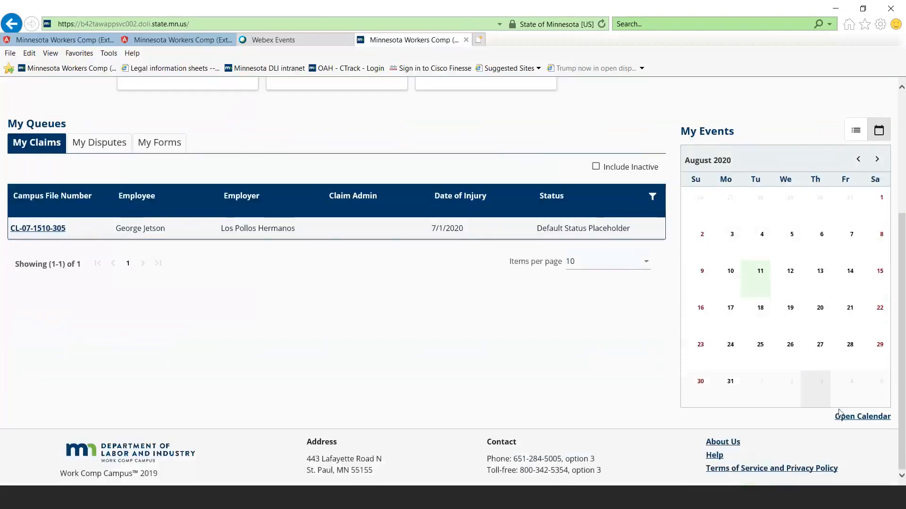
pyautogui.click(852, 420)
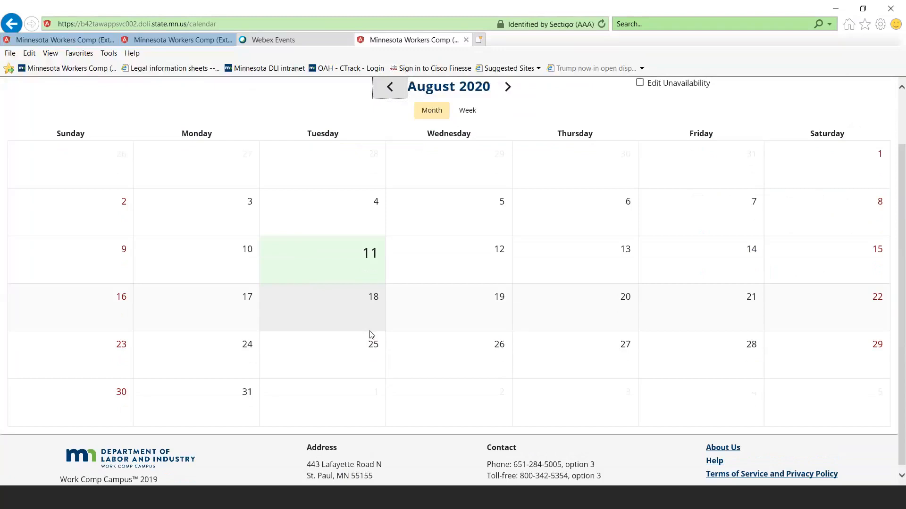
pyautogui.scroll(2, 370, 334)
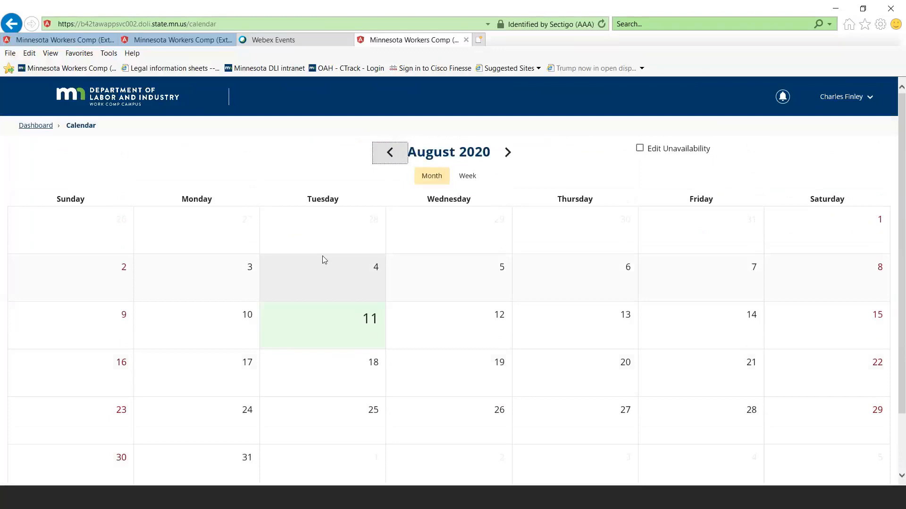
pyautogui.click(137, 104)
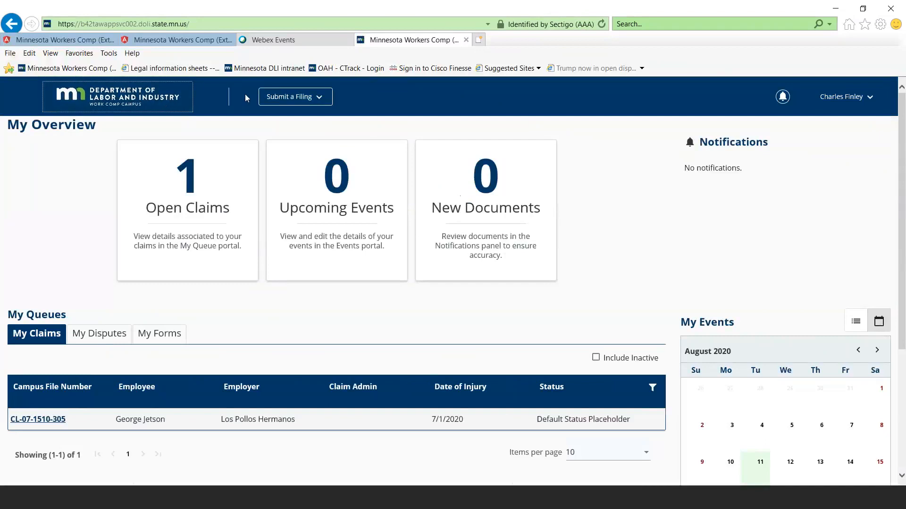
# Review the filing types available for submission, and look through the My Disputes and My Forms queues
pyautogui.click(303, 100)
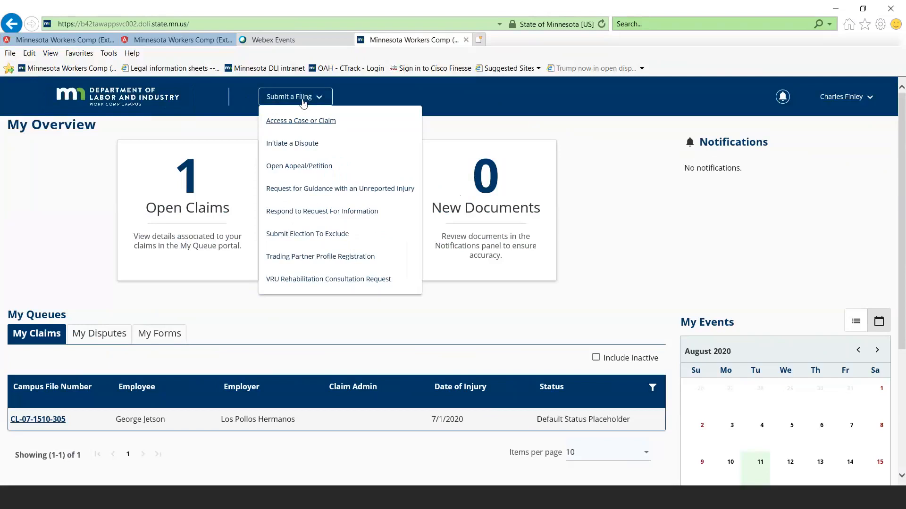
pyautogui.press('Escape')
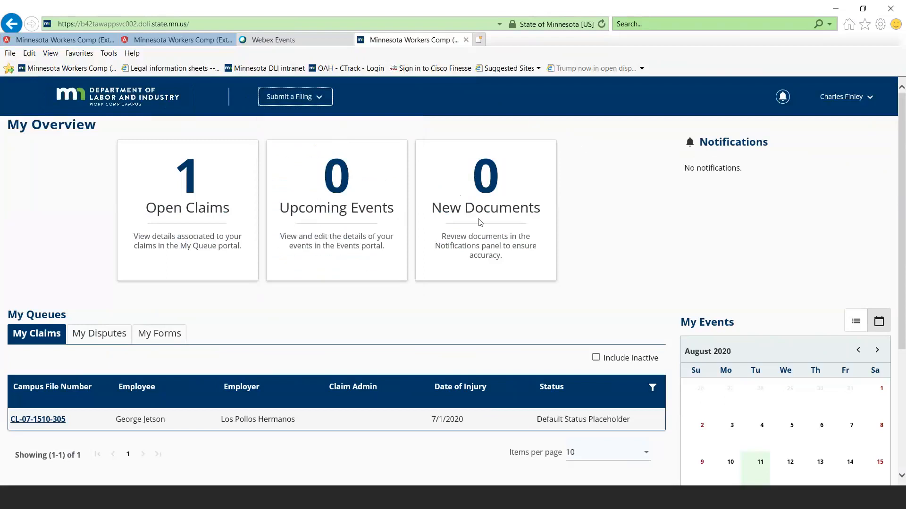
pyautogui.scroll(-3, 472, 215)
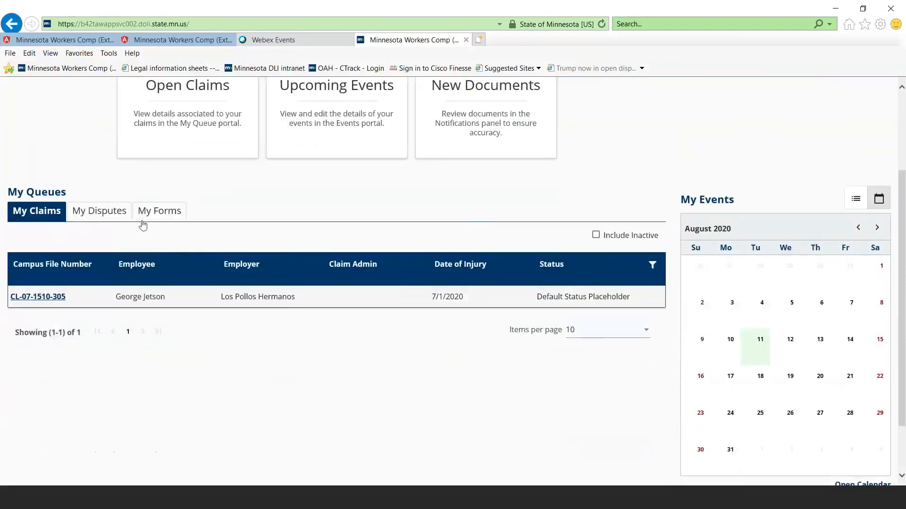
pyautogui.scroll(2, 248, 217)
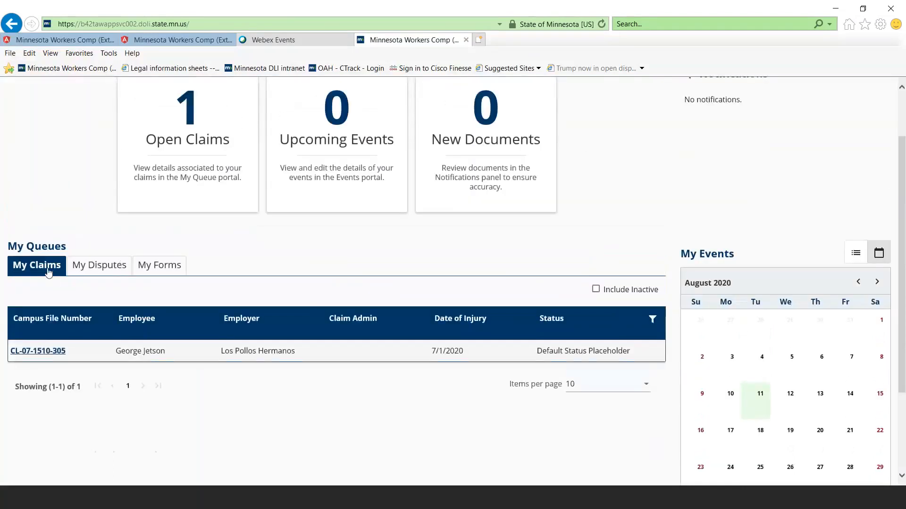
pyautogui.click(91, 265)
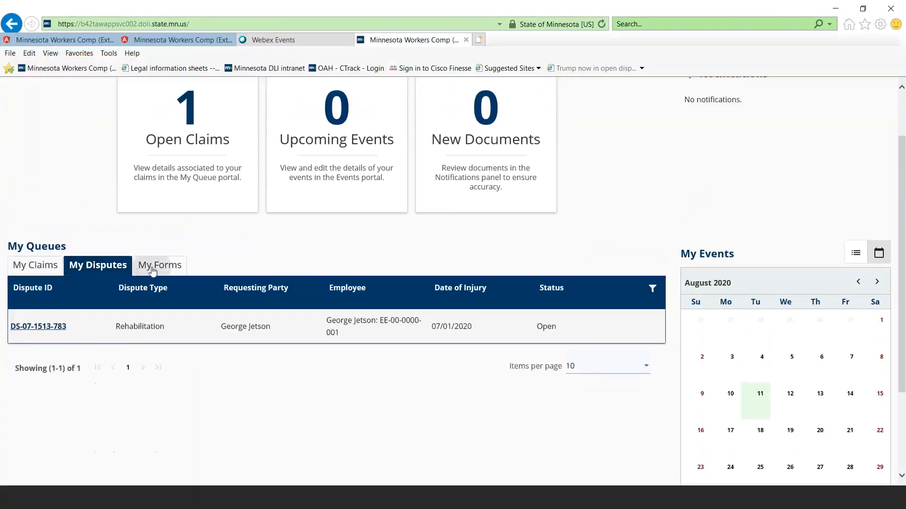
pyautogui.click(152, 270)
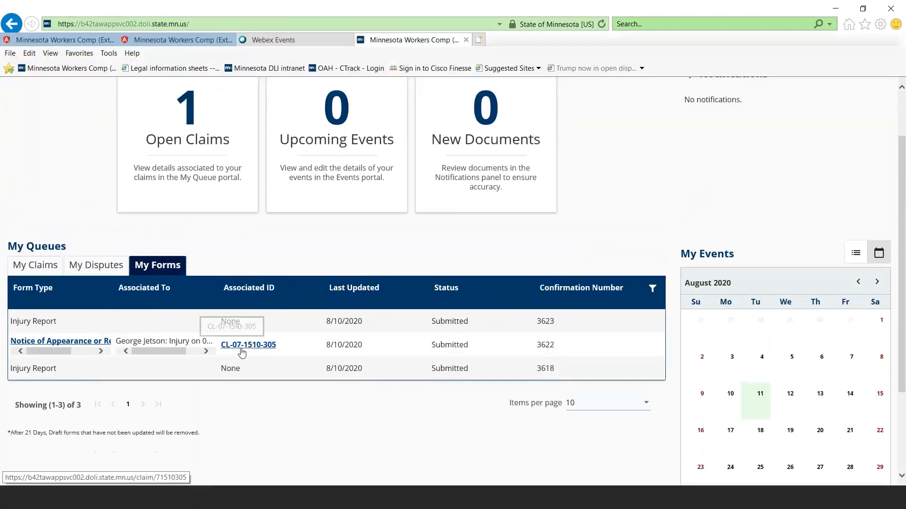
# Open the submitted Notice of Appearance or Representation form and examine its document and related attachments
pyautogui.click(85, 346)
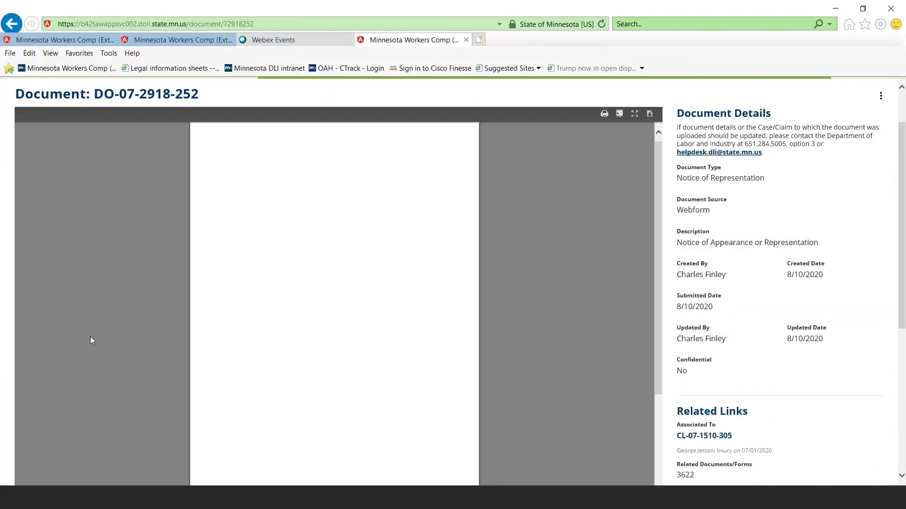
pyautogui.scroll(-8, 93, 336)
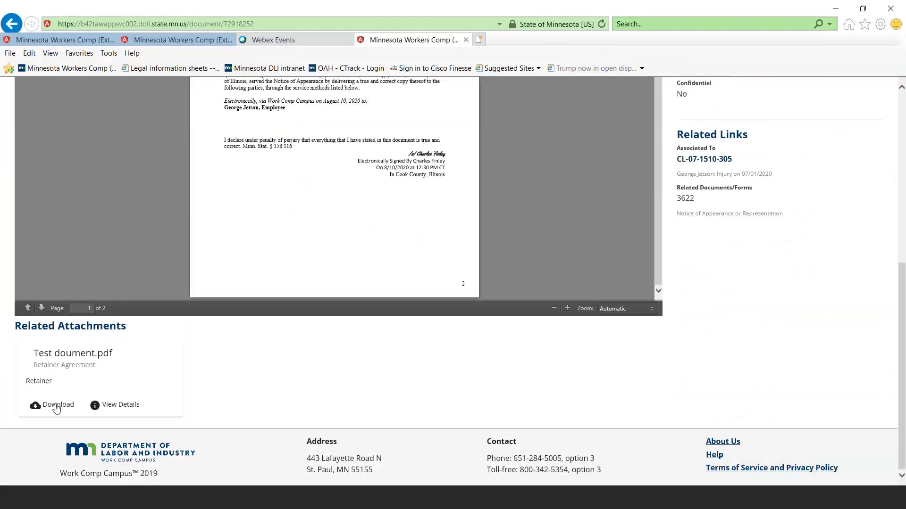
pyautogui.scroll(3, 55, 404)
pyautogui.scroll(-4, 55, 405)
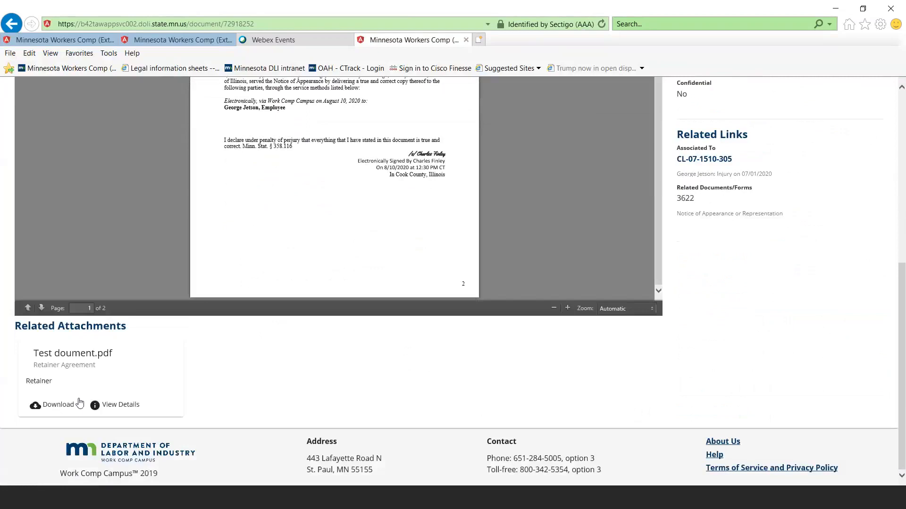
# Request a download of the Test doument.pdf retainer attachment, dismiss it without saving, and return to the dashboard
pyautogui.click(67, 407)
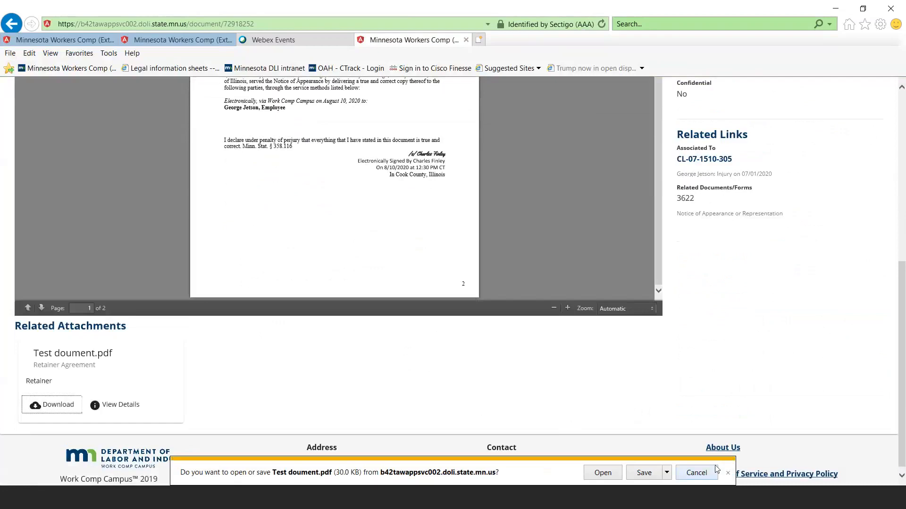
pyautogui.click(726, 471)
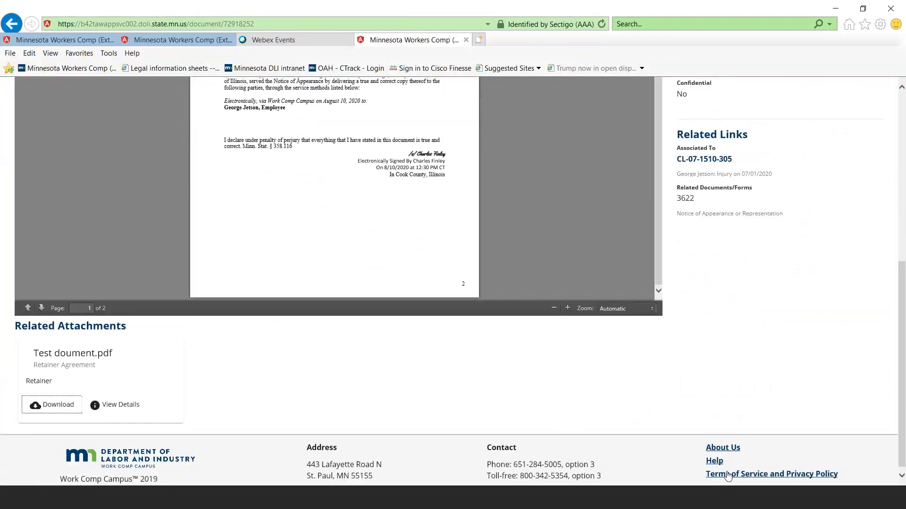
pyautogui.scroll(7, 825, 250)
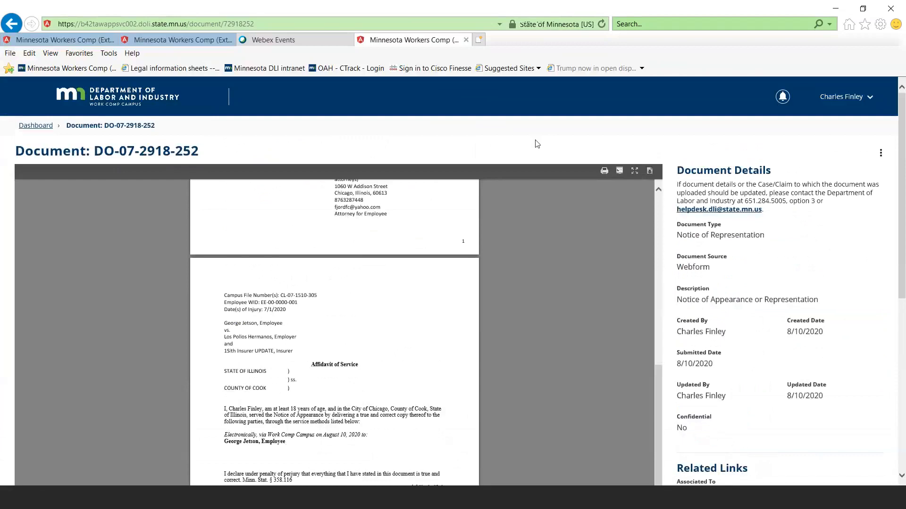
pyautogui.click(134, 104)
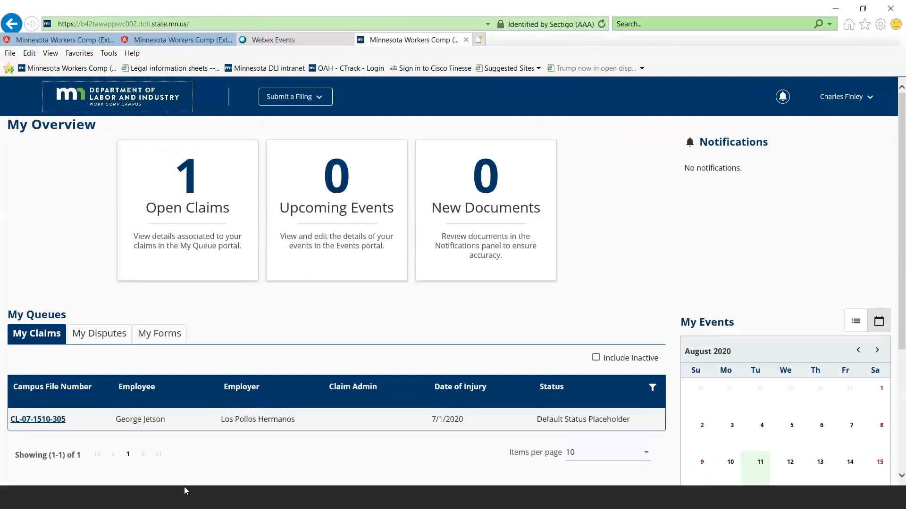
pyautogui.click(159, 497)
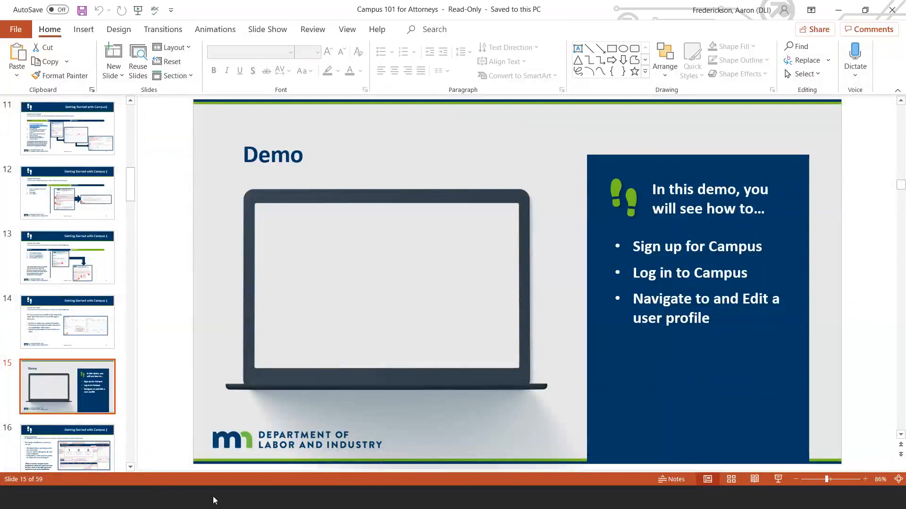
pyautogui.click(195, 497)
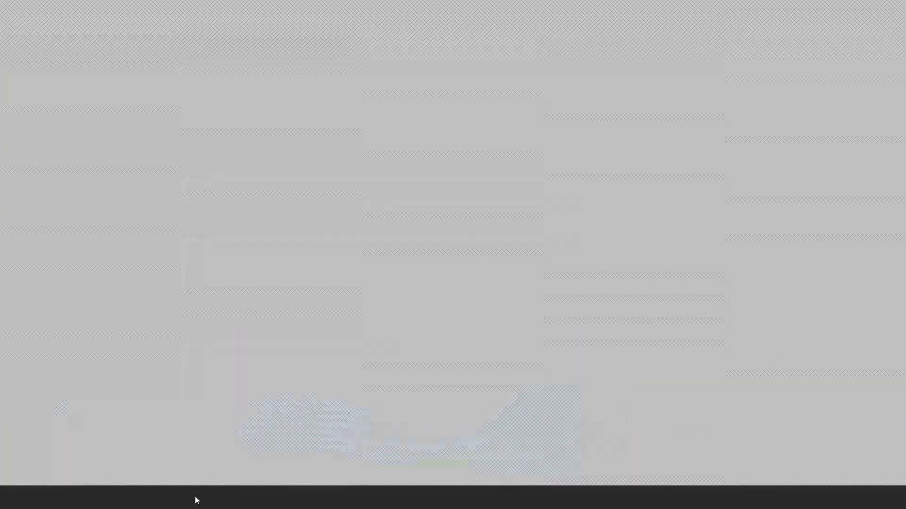
pyautogui.click(845, 5)
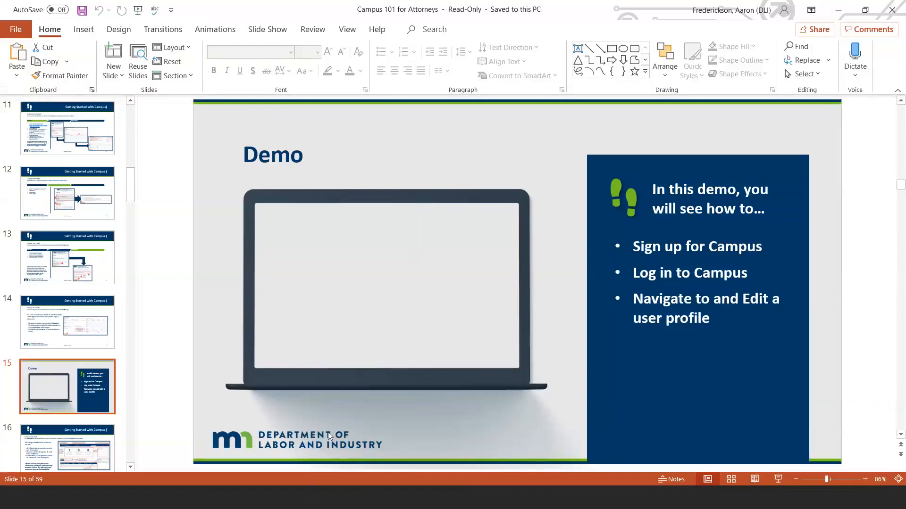
pyautogui.hotkey('alt', 'Tab')
# Show the column and value filters for the My Claims queue
pyautogui.scroll(-3, 708, 404)
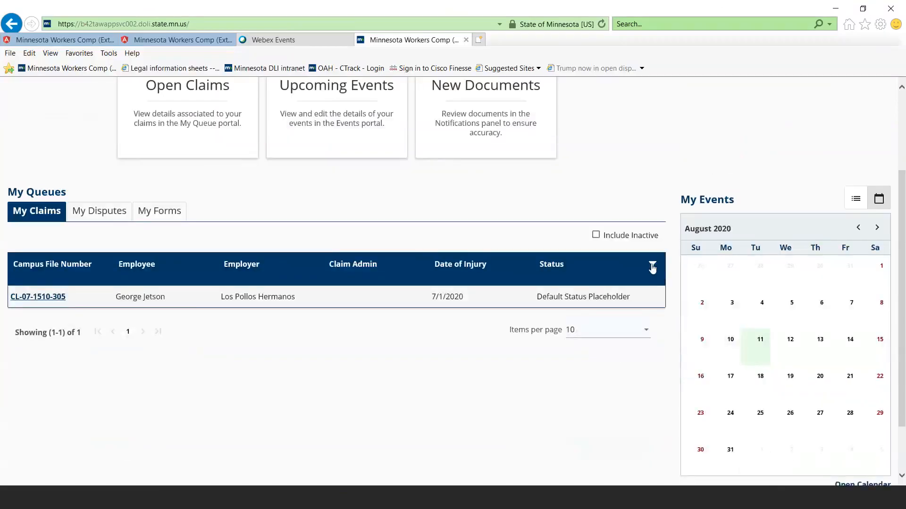
pyautogui.click(652, 268)
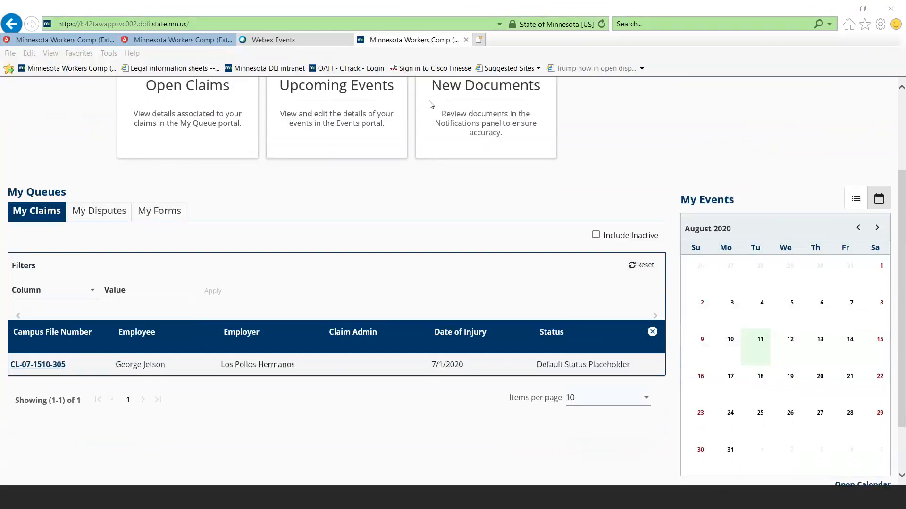
pyautogui.click(610, 150)
# Switch to the Campus 101 for Attorneys presentation in PowerPoint and advance to the Campus Dashboard slide
pyautogui.click(156, 501)
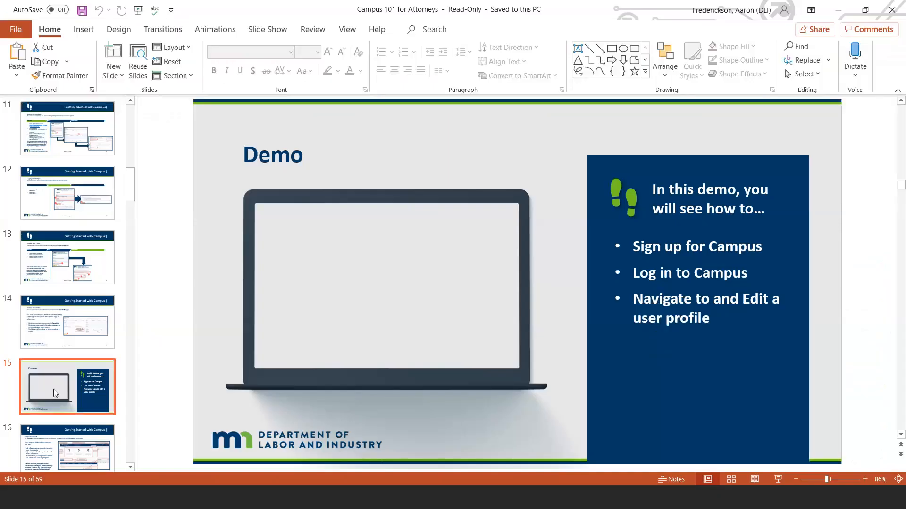
pyautogui.press('Down')
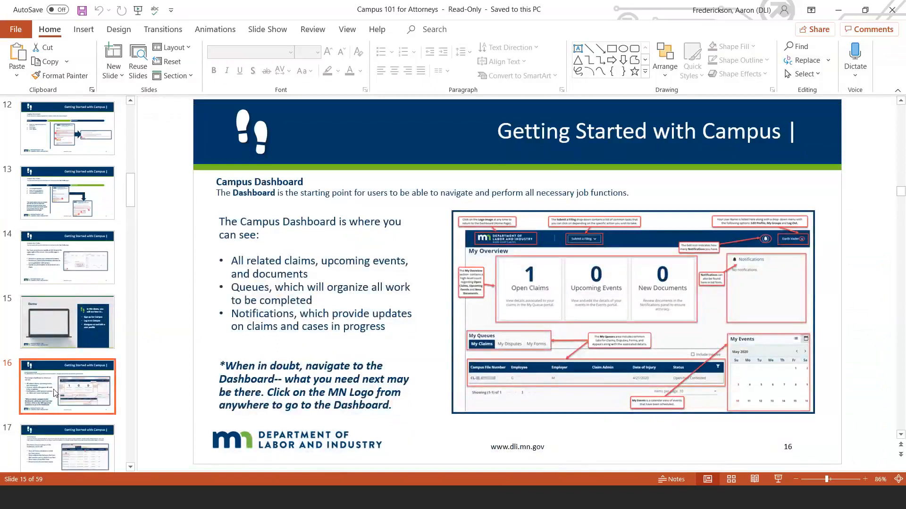
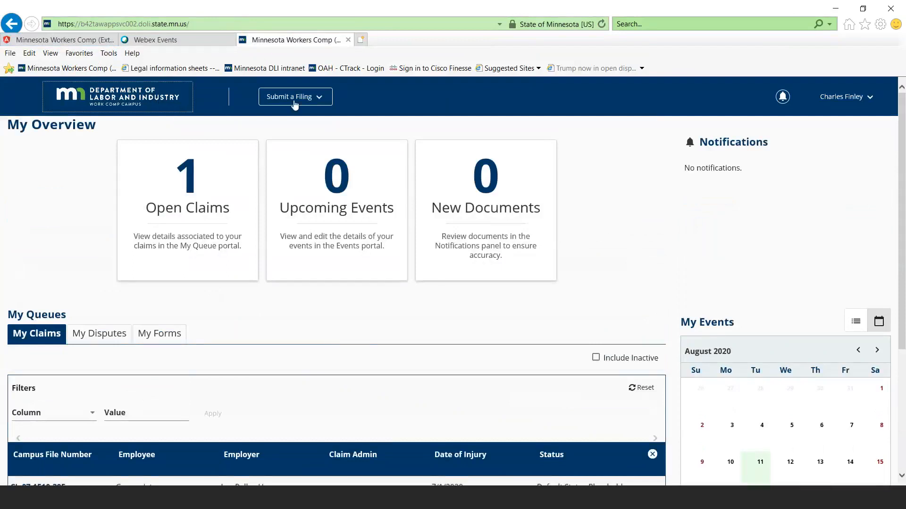
# Start an Initiate Dispute filing, locate the claim by its jurisdictional claim number and employee last name, and accept the selected claim
pyautogui.click(319, 99)
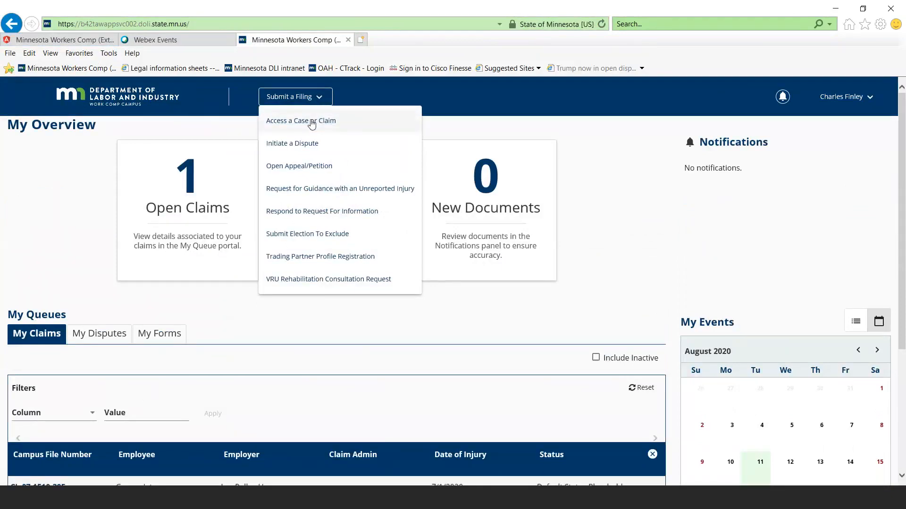
pyautogui.click(305, 145)
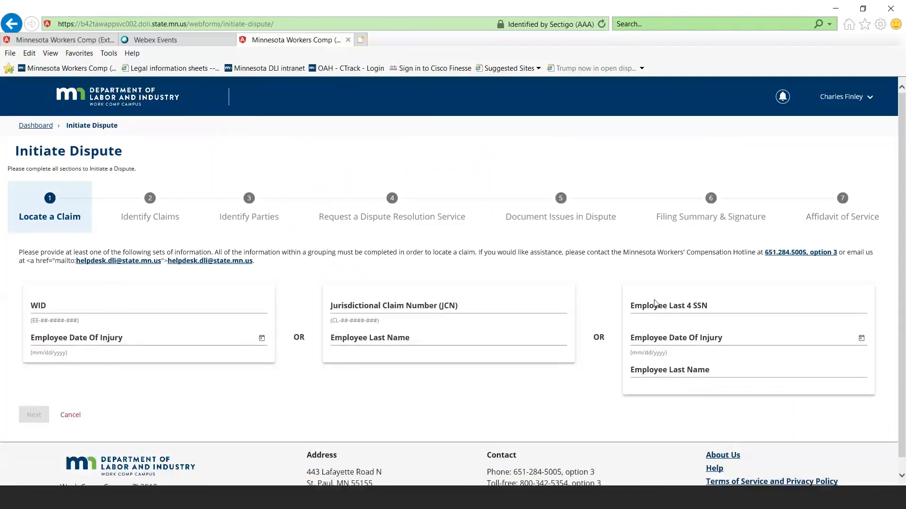
pyautogui.click(374, 308)
pyautogui.write('CL-07-1510')
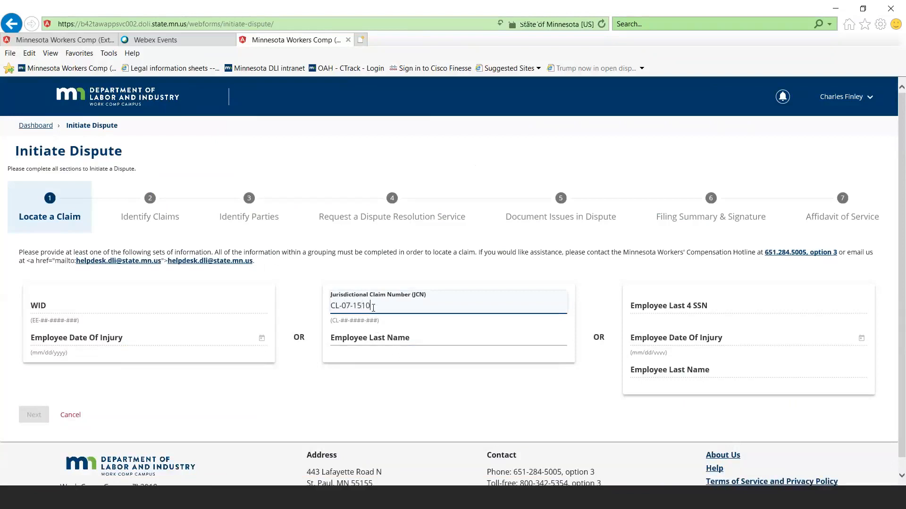
pyautogui.write('-305')
pyautogui.press('Tab')
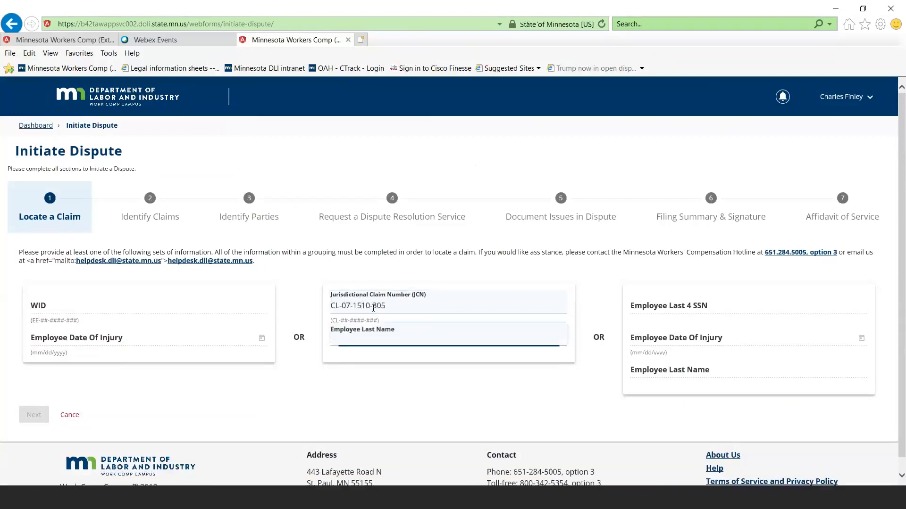
pyautogui.write('jetson')
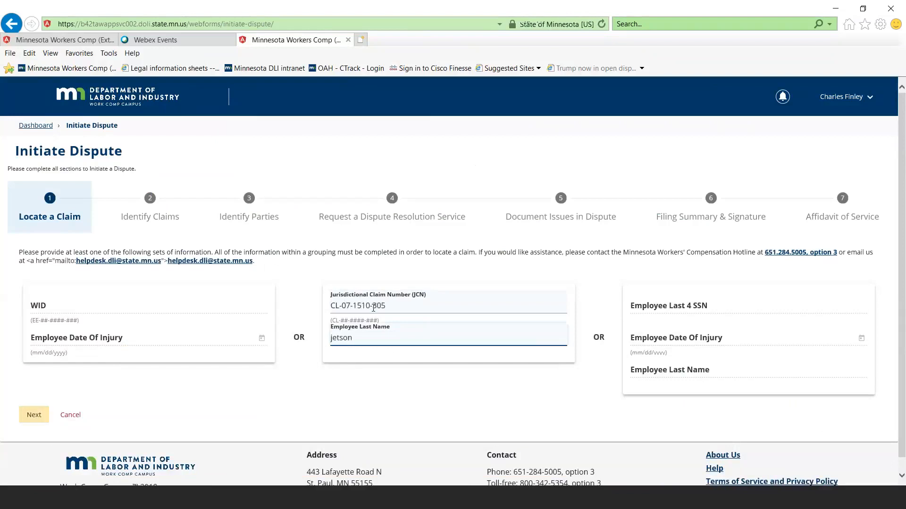
pyautogui.click(34, 418)
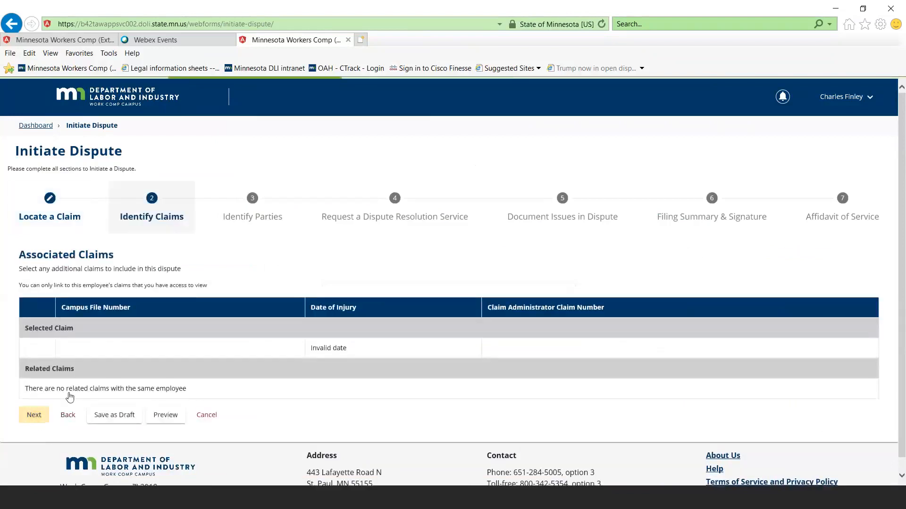
pyautogui.scroll(-1, 108, 369)
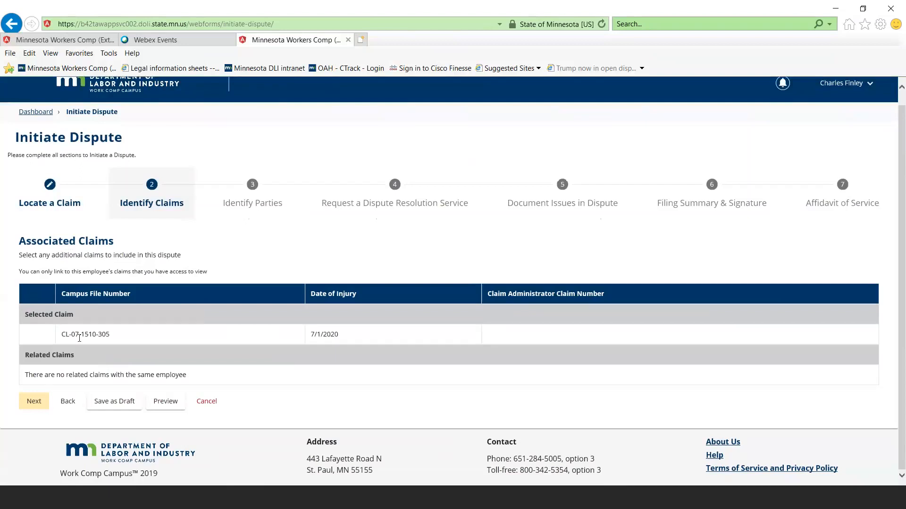
pyautogui.click(37, 404)
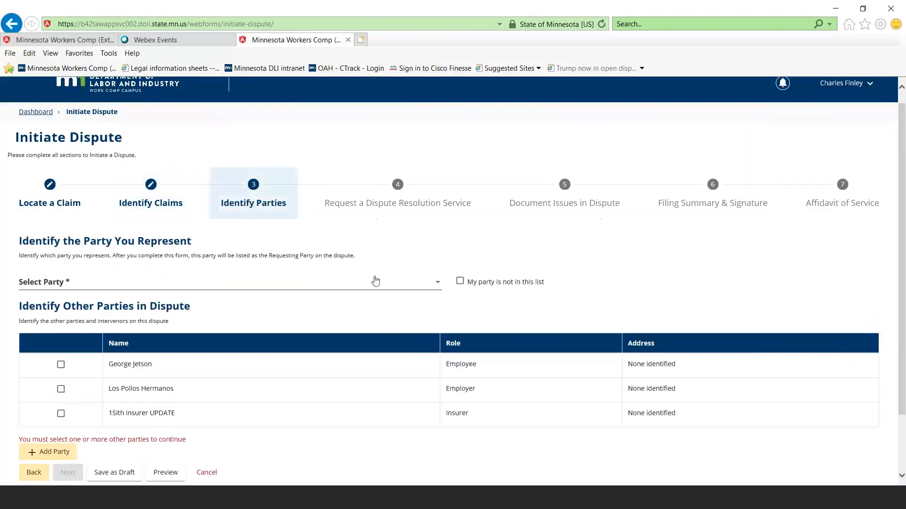
# Choose the employee as the represented party, include Los Pollos Hermanos and 1Sith Insurer UPDATE as other parties, and continue
pyautogui.click(442, 286)
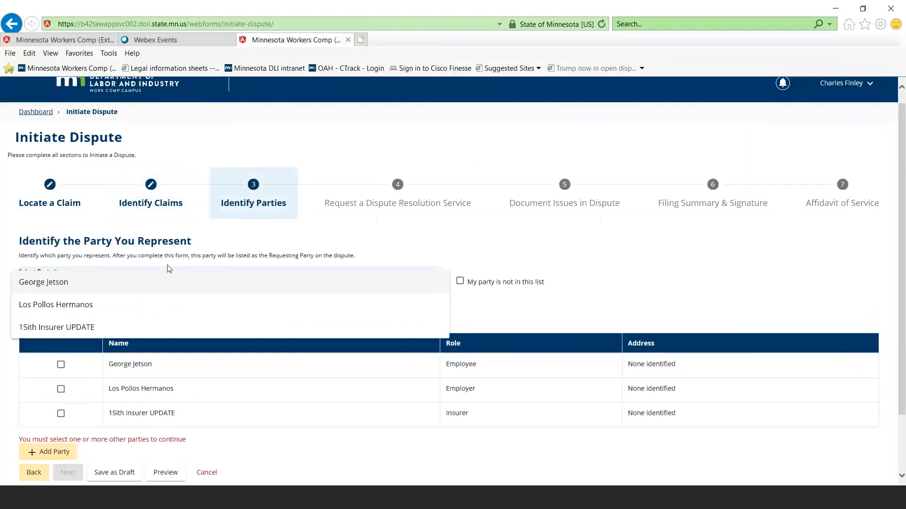
pyautogui.click(73, 282)
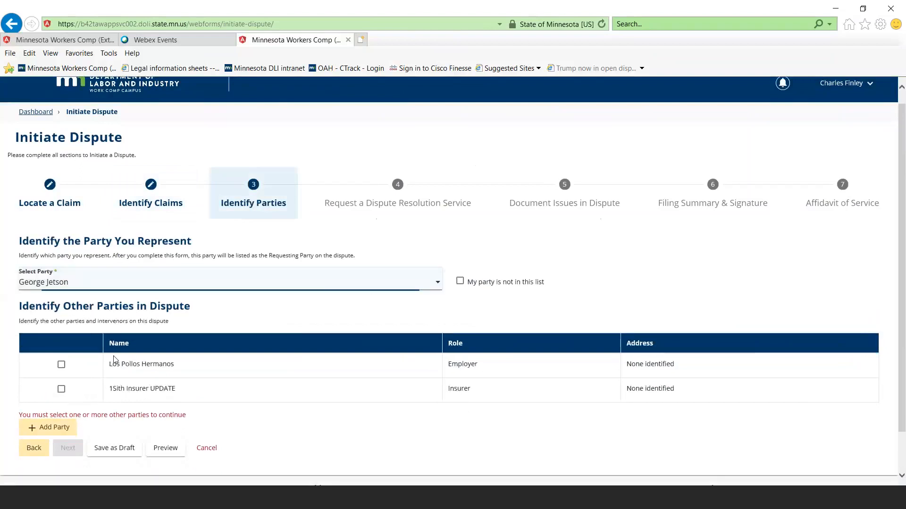
pyautogui.click(61, 365)
pyautogui.click(61, 389)
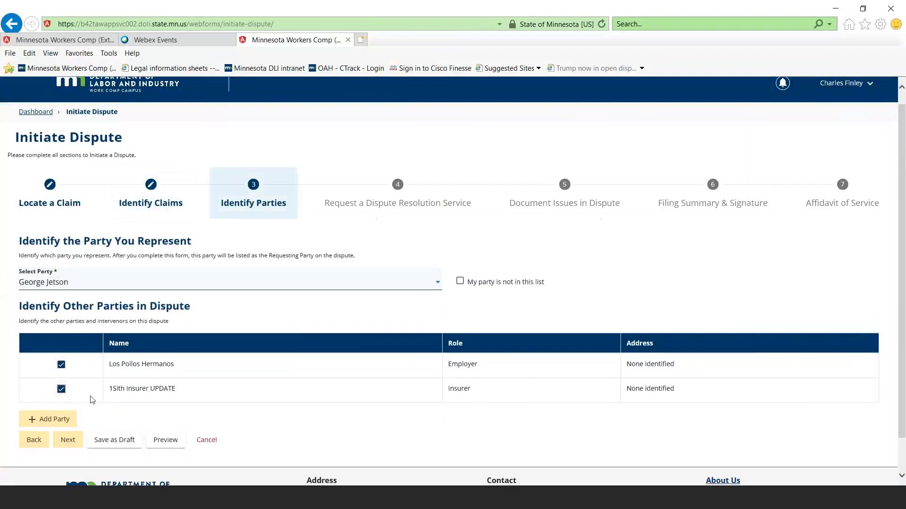
pyautogui.scroll(-1, 318, 374)
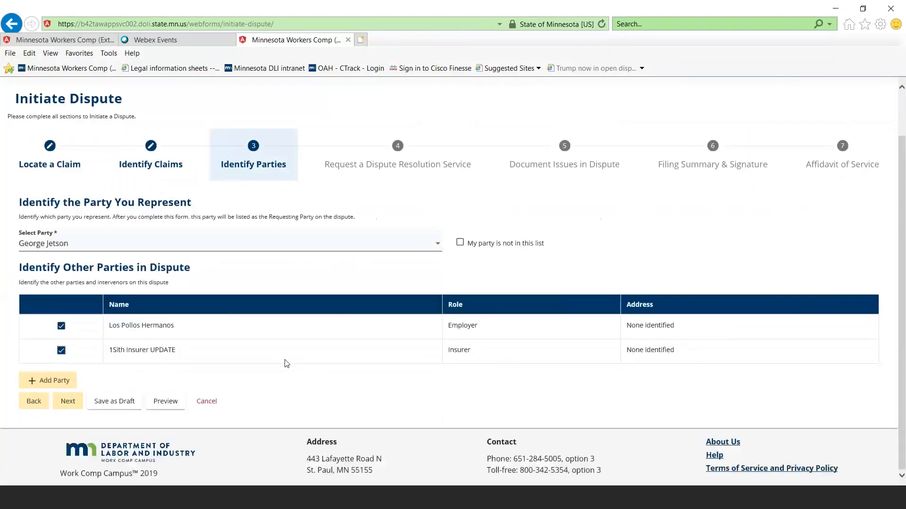
pyautogui.click(61, 350)
pyautogui.click(61, 326)
pyautogui.click(61, 326)
pyautogui.click(61, 351)
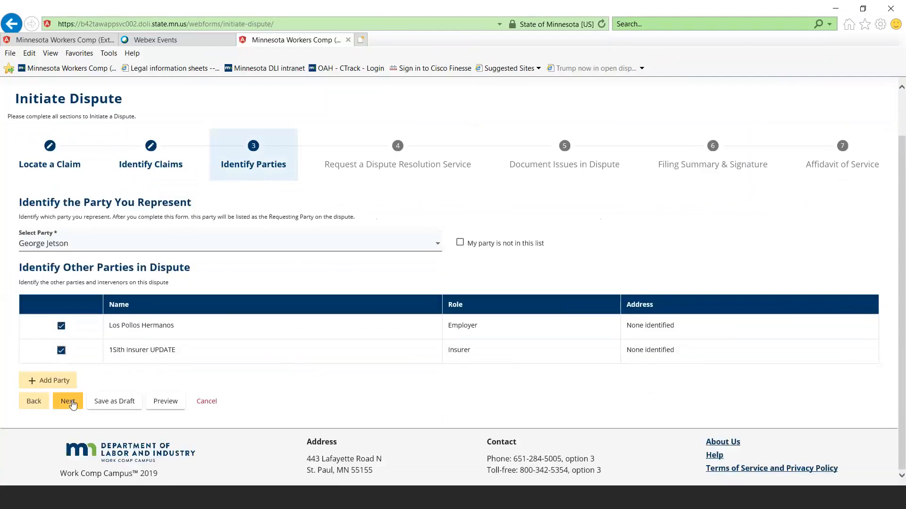
pyautogui.click(71, 403)
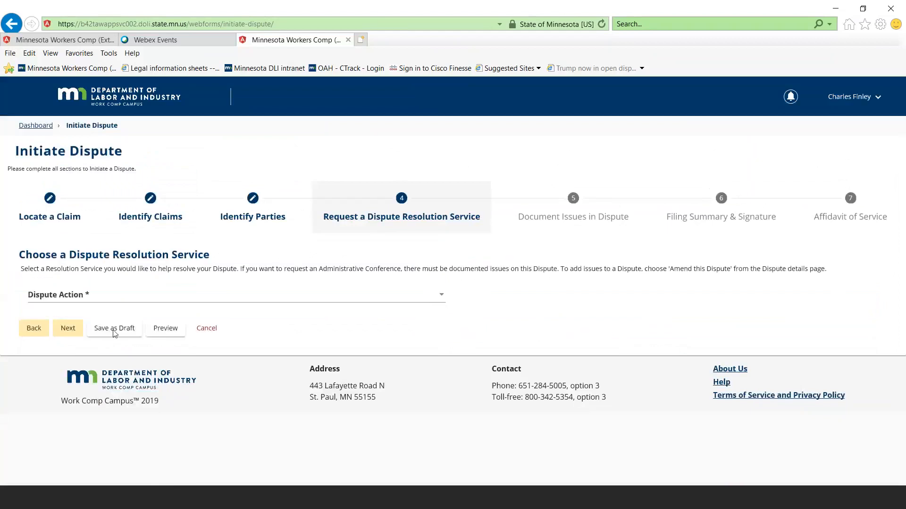
# Set the dispute action to Certify this Dispute and proceed to documenting the issues
pyautogui.click(439, 301)
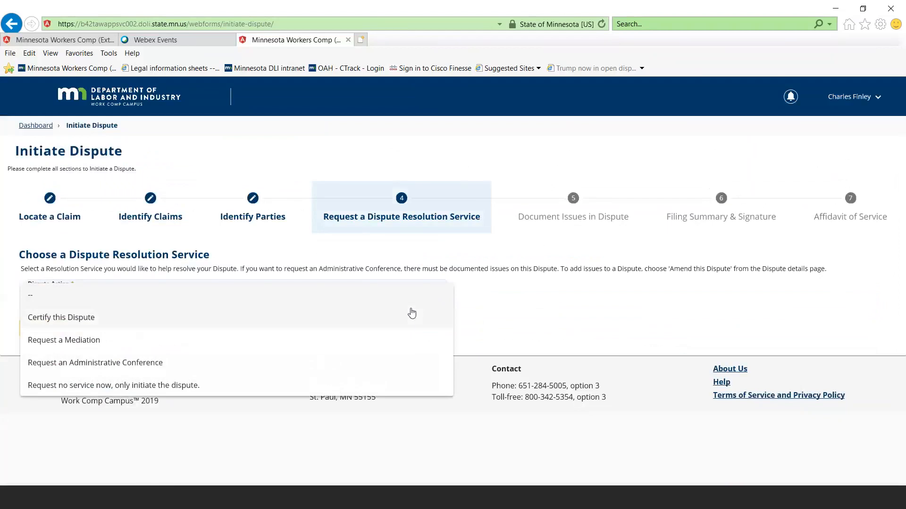
pyautogui.click(412, 312)
pyautogui.click(69, 333)
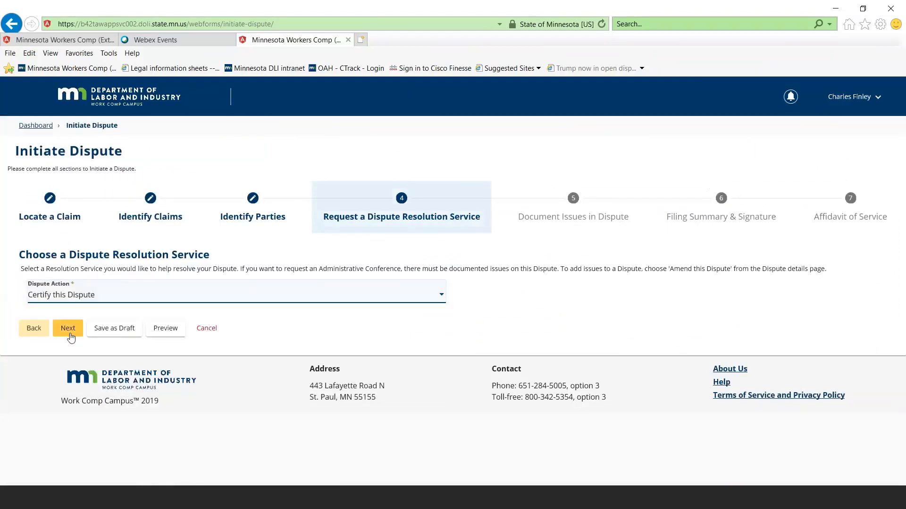
pyautogui.click(70, 334)
# Select Medical as the type that most applies to the reason for filing the dispute
pyautogui.scroll(-1, 76, 343)
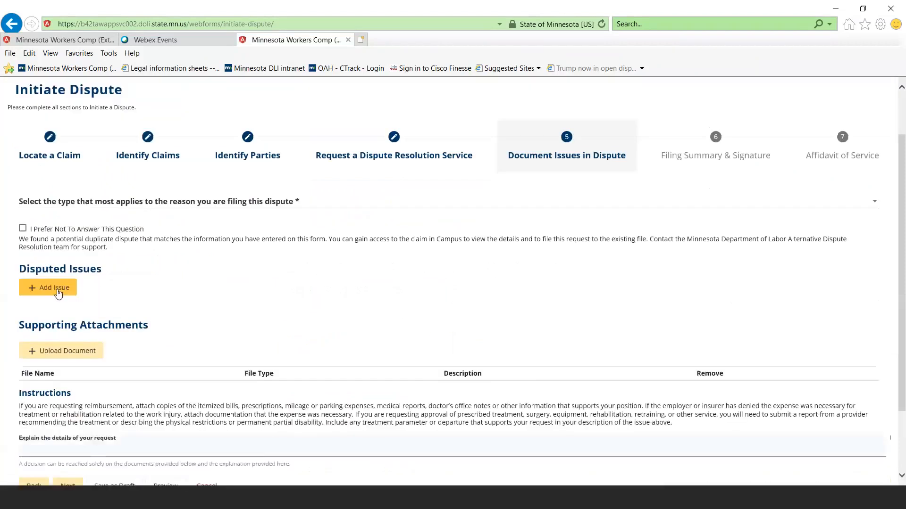
pyautogui.click(344, 202)
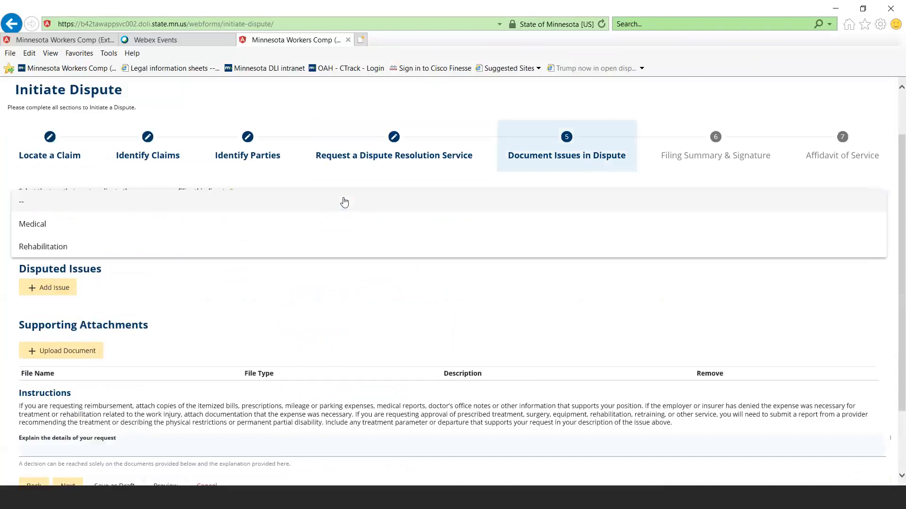
pyautogui.click(336, 222)
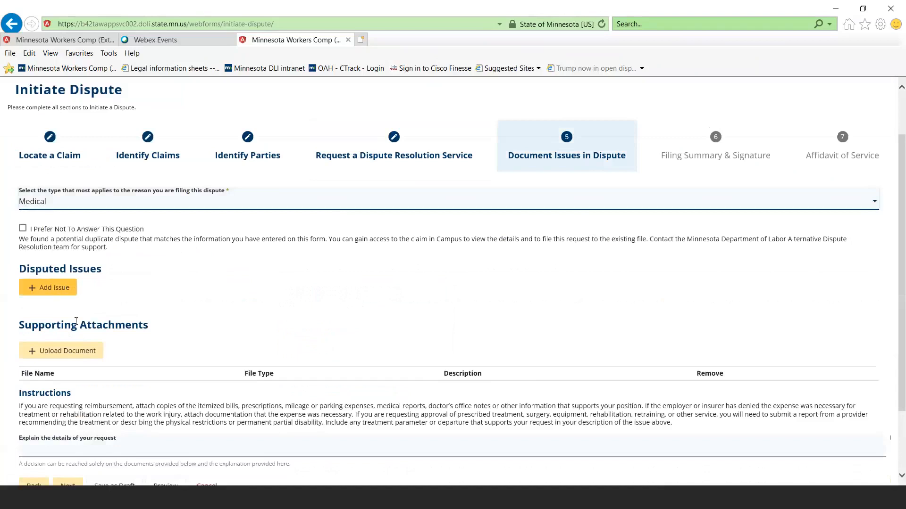
# Begin a new disputed issue and set its request type to Seeking Reimbursement
pyautogui.click(68, 293)
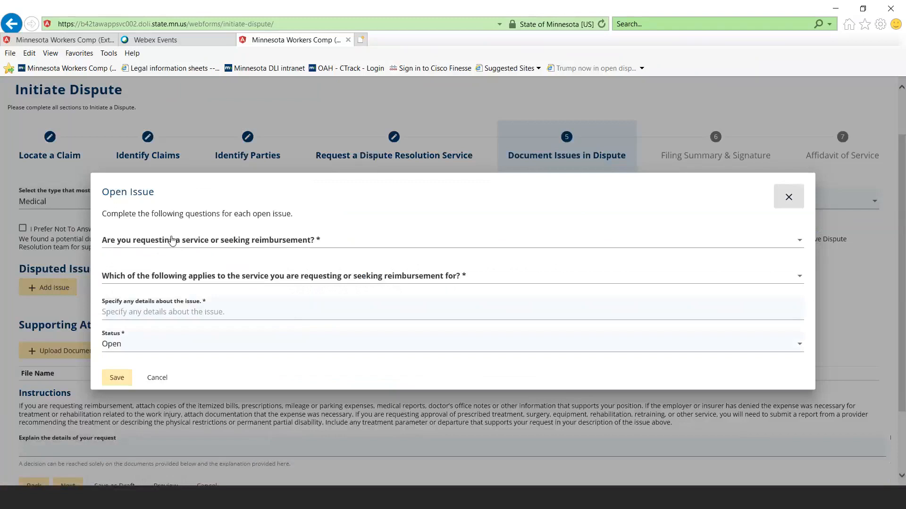
pyautogui.click(172, 241)
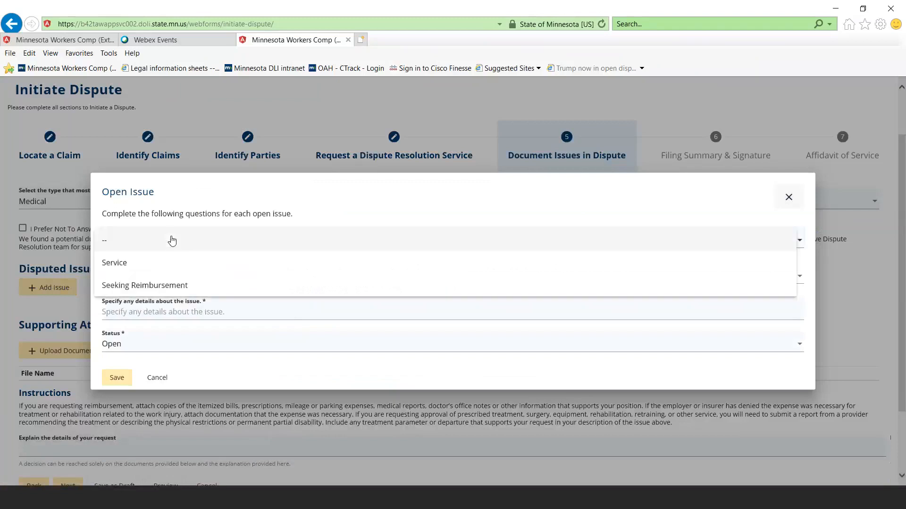
pyautogui.click(143, 267)
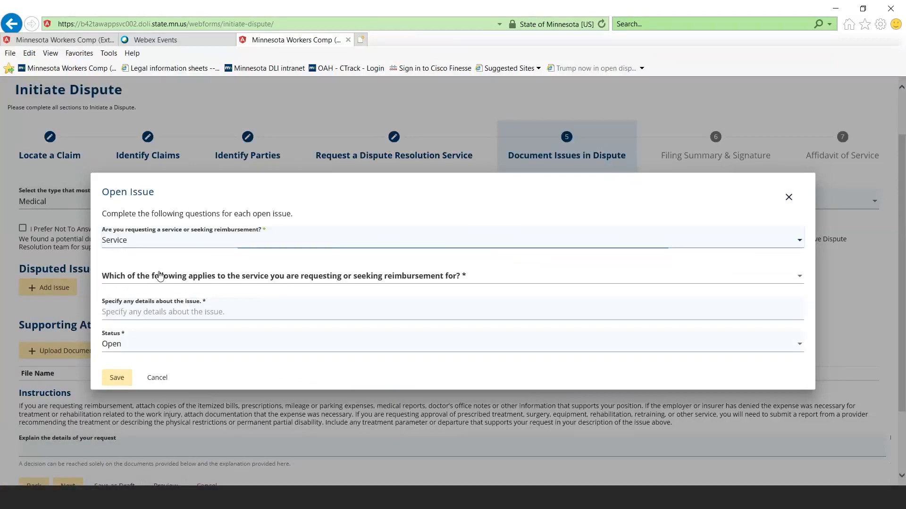
pyautogui.click(156, 278)
pyautogui.click(182, 236)
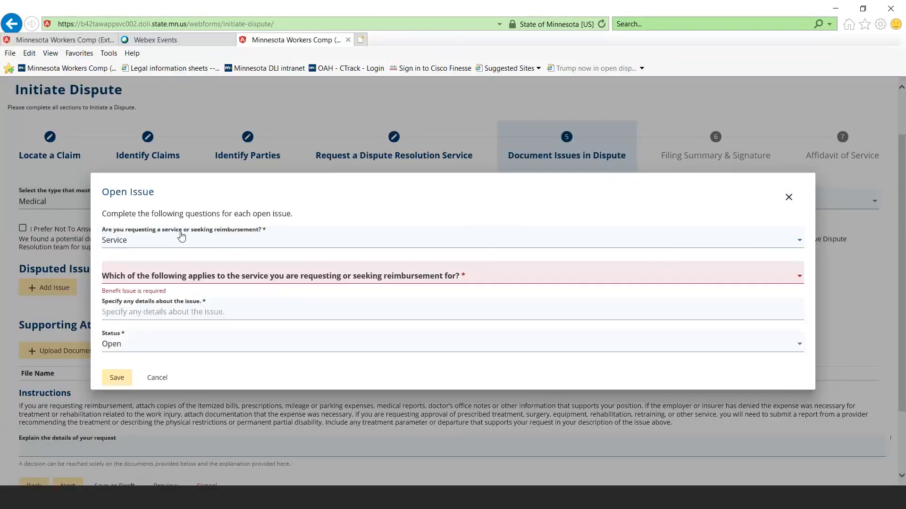
pyautogui.click(182, 237)
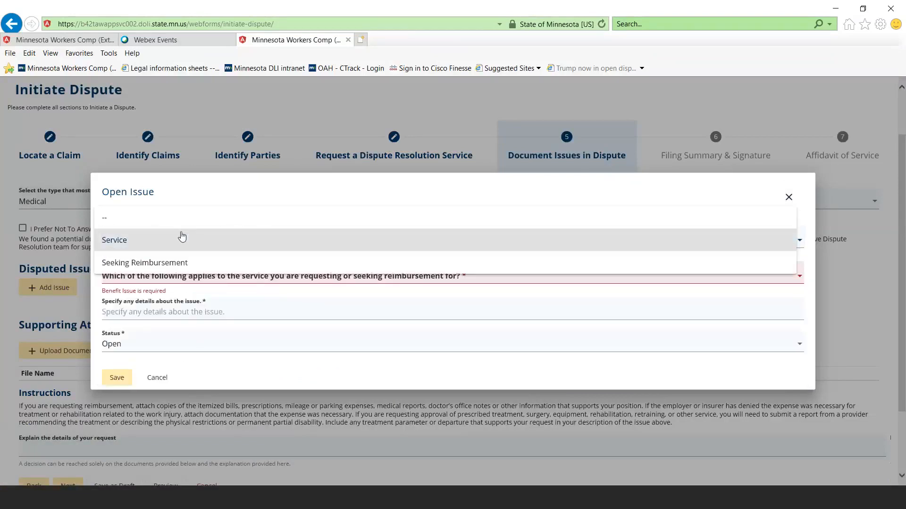
pyautogui.click(166, 266)
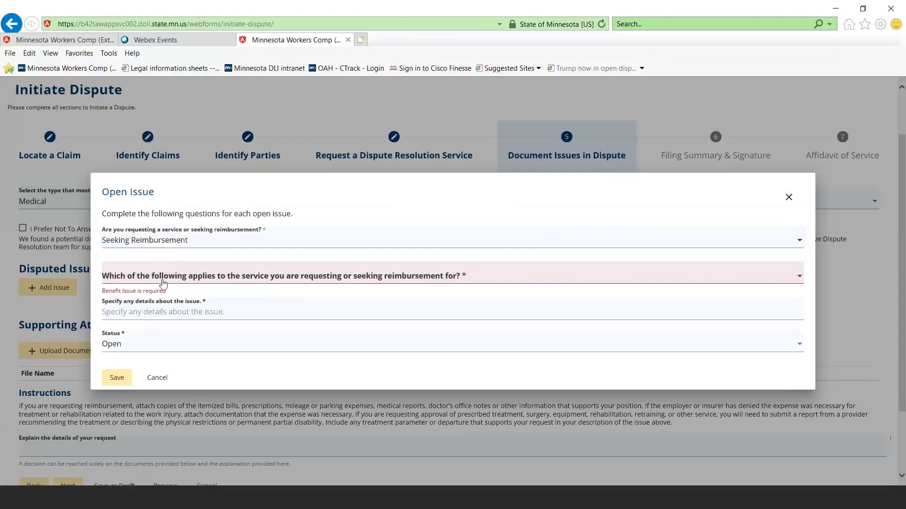
# Set the issue's reimbursement category to Medical Prescriptions, enter $1,000,000 as the details, and save the issue
pyautogui.click(163, 281)
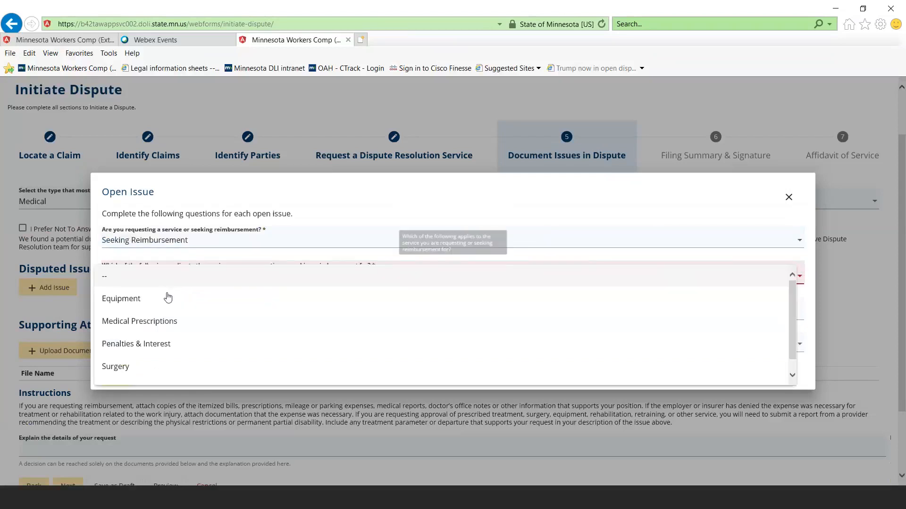
pyautogui.click(151, 326)
pyautogui.click(139, 311)
pyautogui.write('$1,000,00')
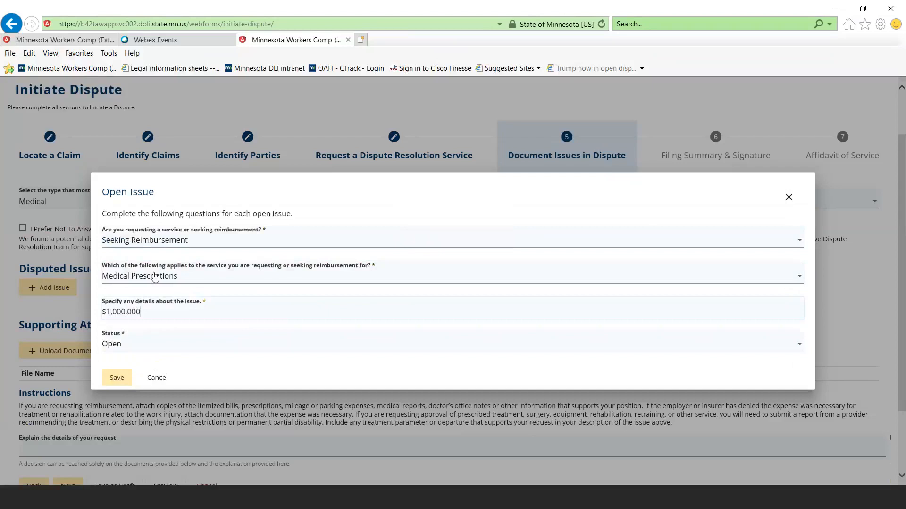
pyautogui.click(120, 381)
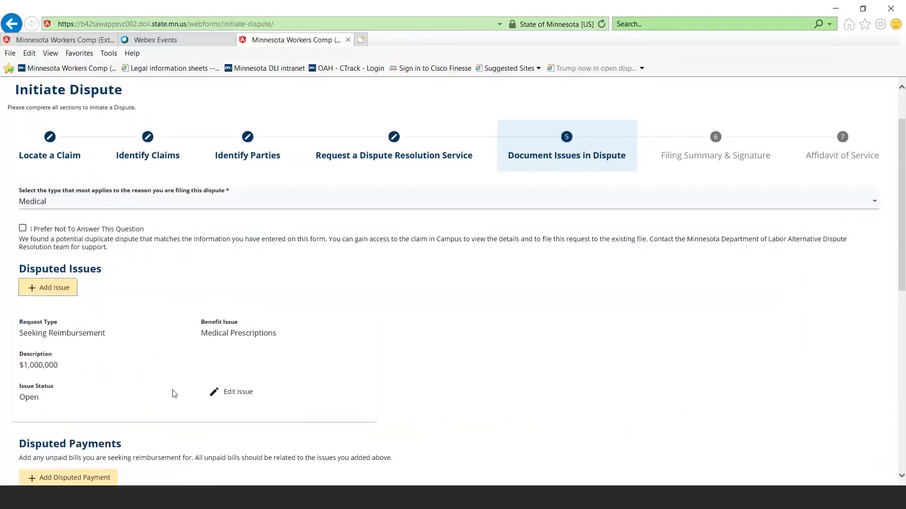
# Edit the saved Medical Prescriptions issue, changing its details to 100,000, and save it
pyautogui.scroll(-3, 116, 383)
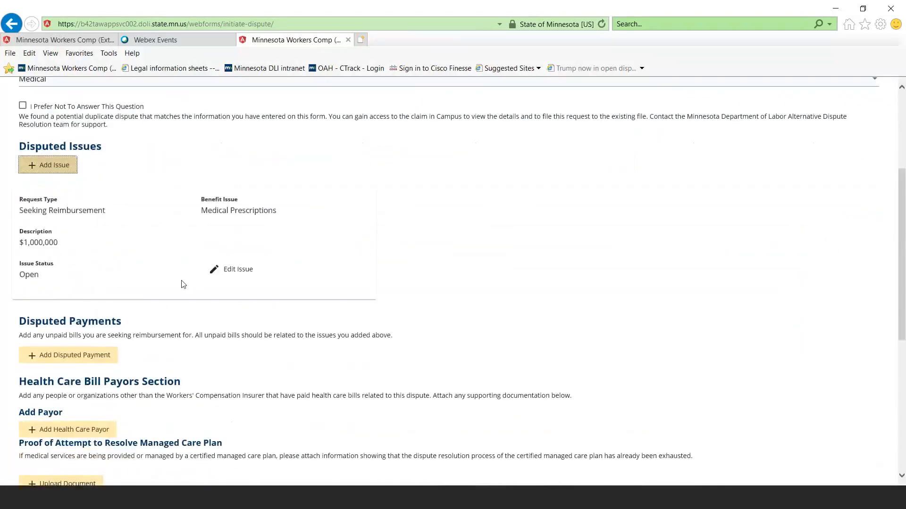
pyautogui.click(230, 279)
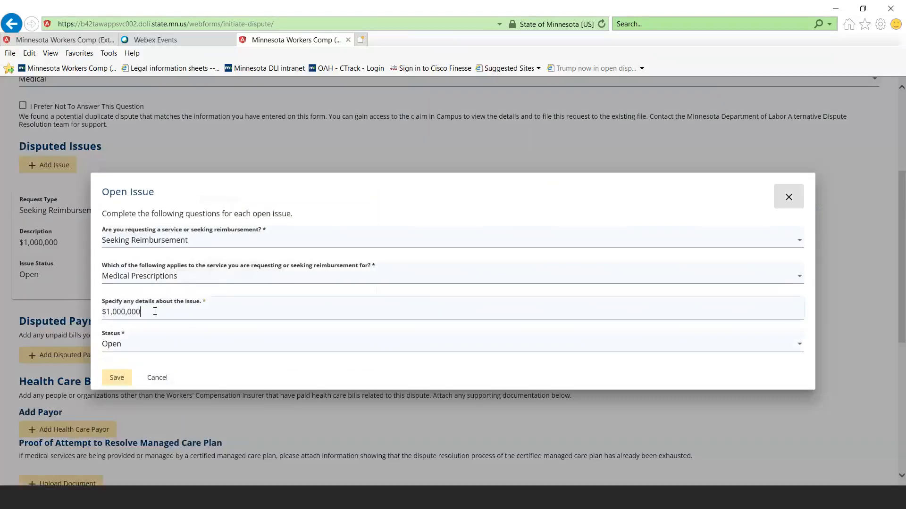
pyautogui.click(155, 311)
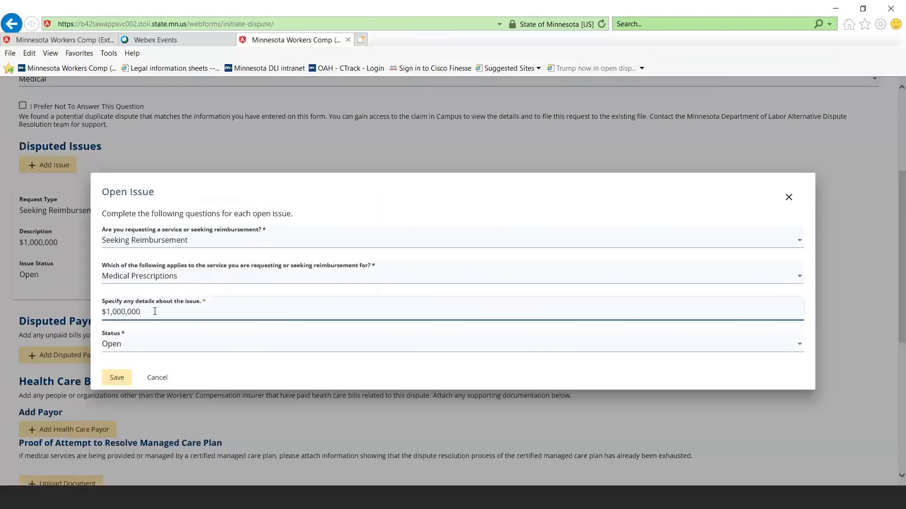
pyautogui.press('BackSpace')
pyautogui.press('BackSpace')
pyautogui.press('BackSpace')
pyautogui.press('BackSpace')
pyautogui.press('BackSpace')
pyautogui.press('BackSpace')
pyautogui.press('BackSpace')
pyautogui.press('BackSpace')
pyautogui.press('BackSpace')
pyautogui.press('BackSpace')
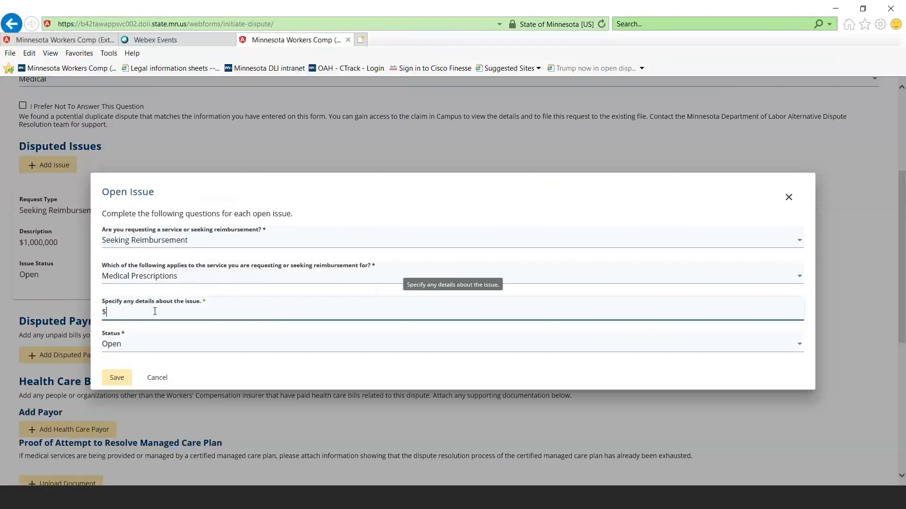
pyautogui.write('100,000')
pyautogui.click(123, 383)
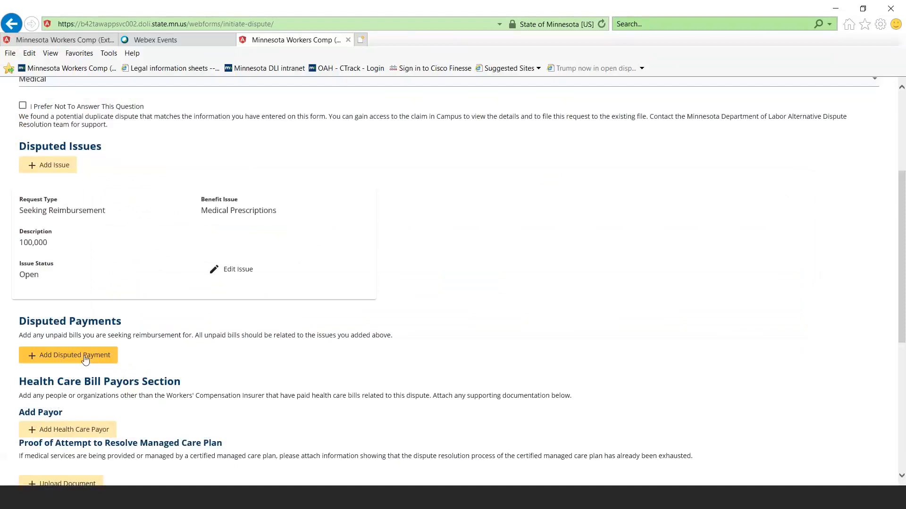
pyautogui.click(85, 359)
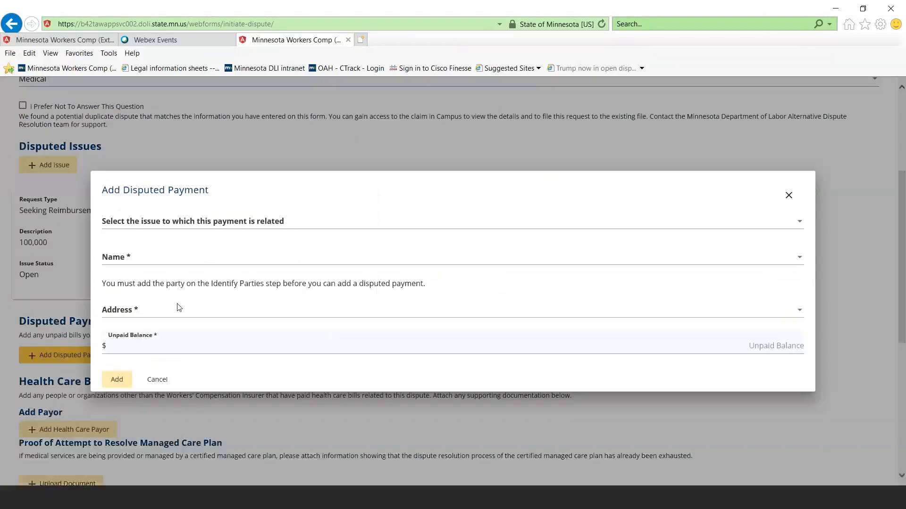
pyautogui.click(162, 257)
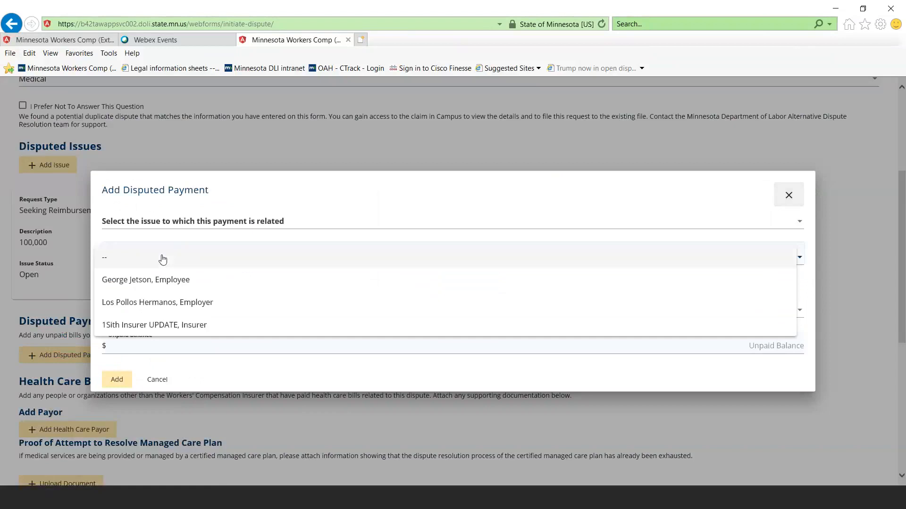
pyautogui.click(148, 281)
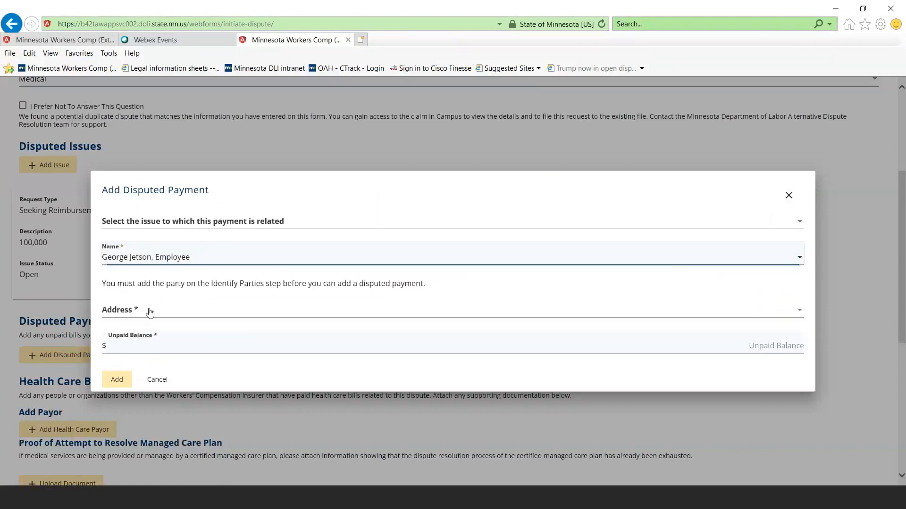
pyautogui.click(145, 312)
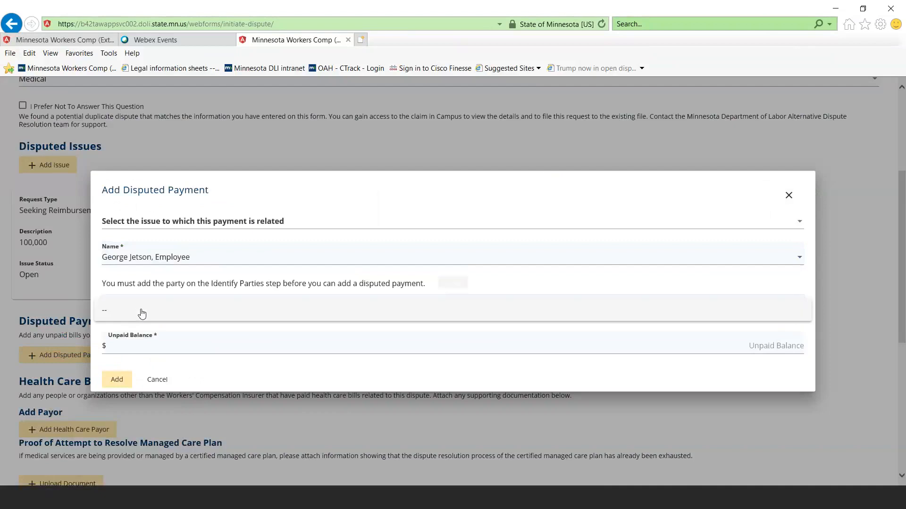
pyautogui.click(138, 345)
pyautogui.click(139, 346)
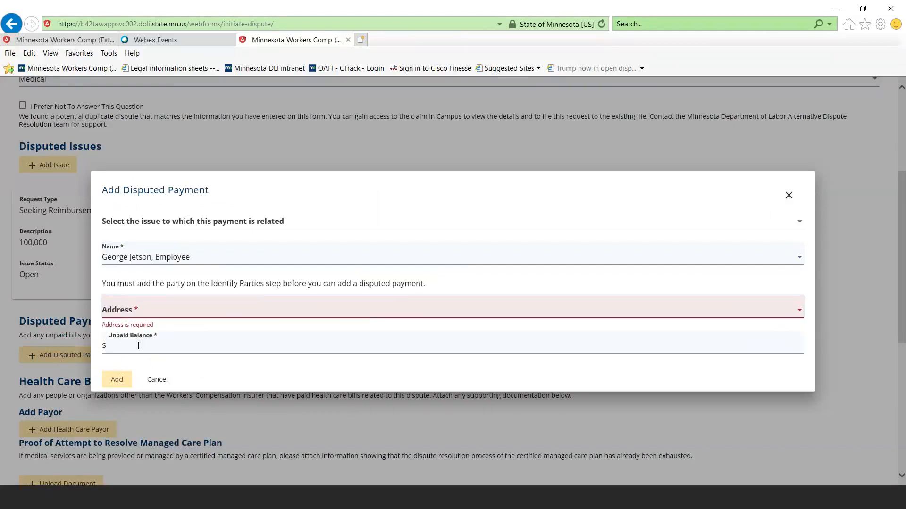
pyautogui.click(152, 380)
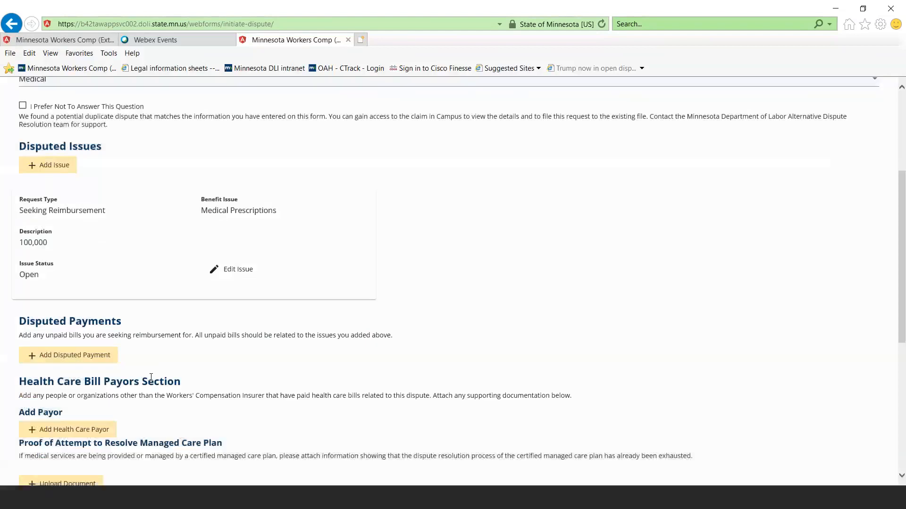
# Start a document upload under Supporting Attachments and choose the file Test doument.pdf from the Documents folder
pyautogui.scroll(-3, 83, 400)
pyautogui.scroll(3, 141, 283)
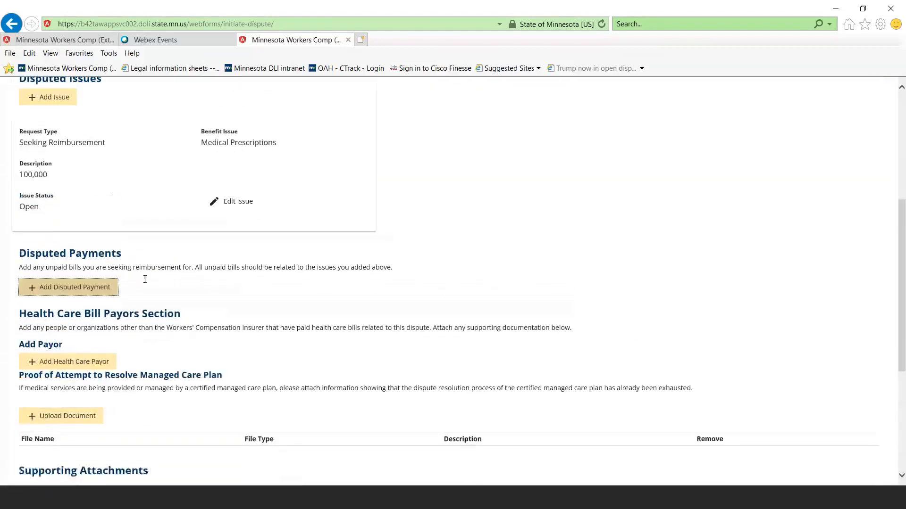
pyautogui.scroll(-3, 77, 363)
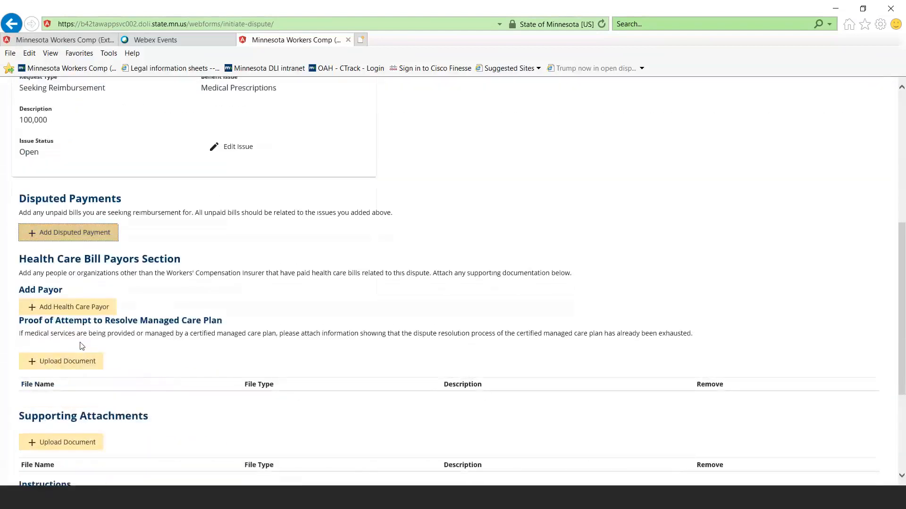
pyautogui.scroll(-2, 68, 351)
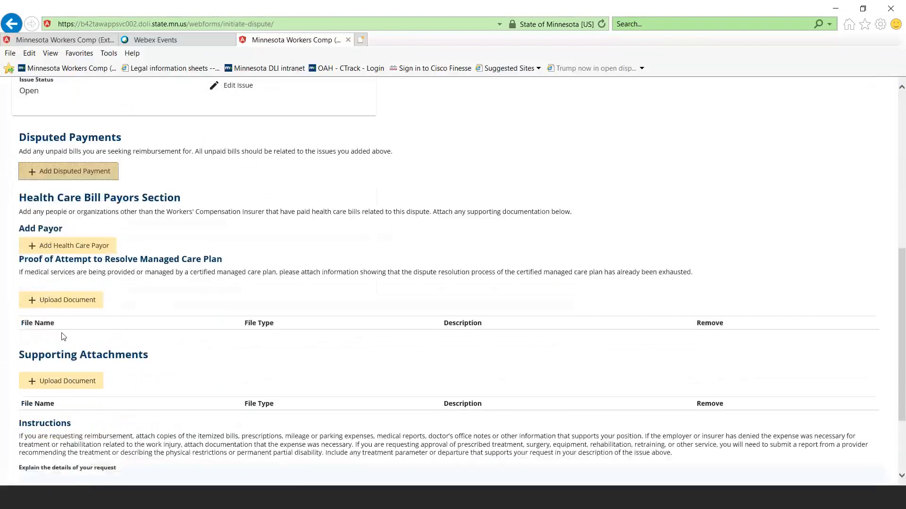
pyautogui.click(55, 382)
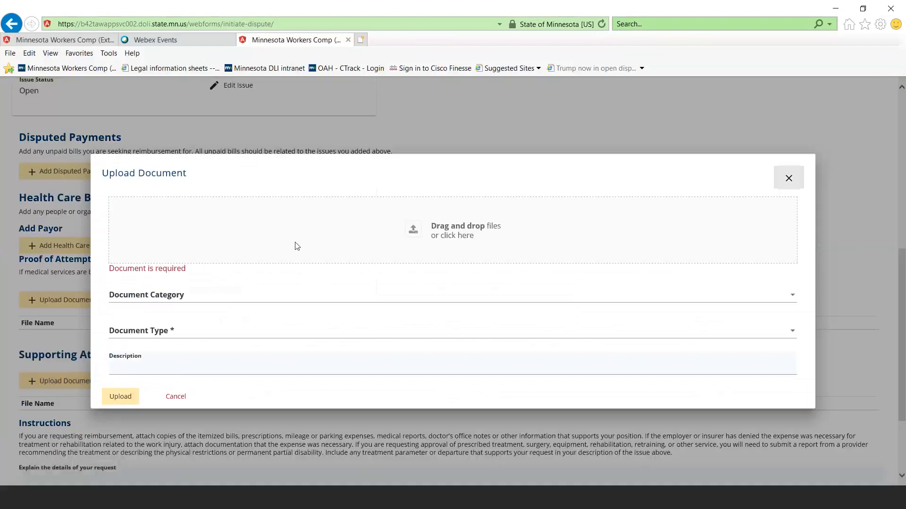
pyautogui.click(446, 238)
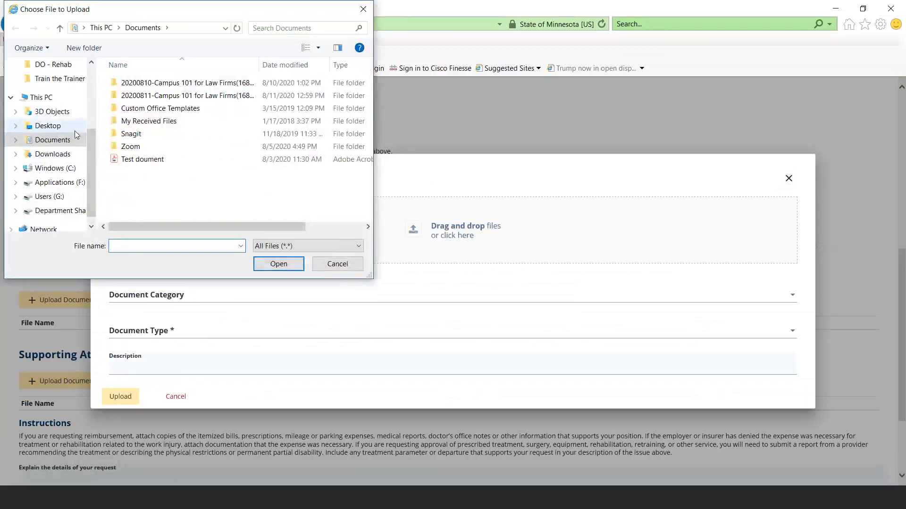
pyautogui.click(126, 160)
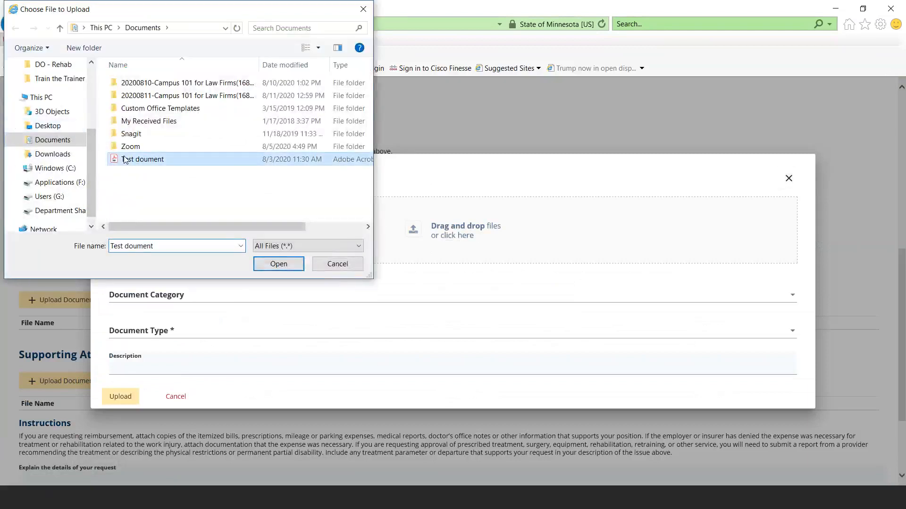
pyautogui.doubleClick(125, 159)
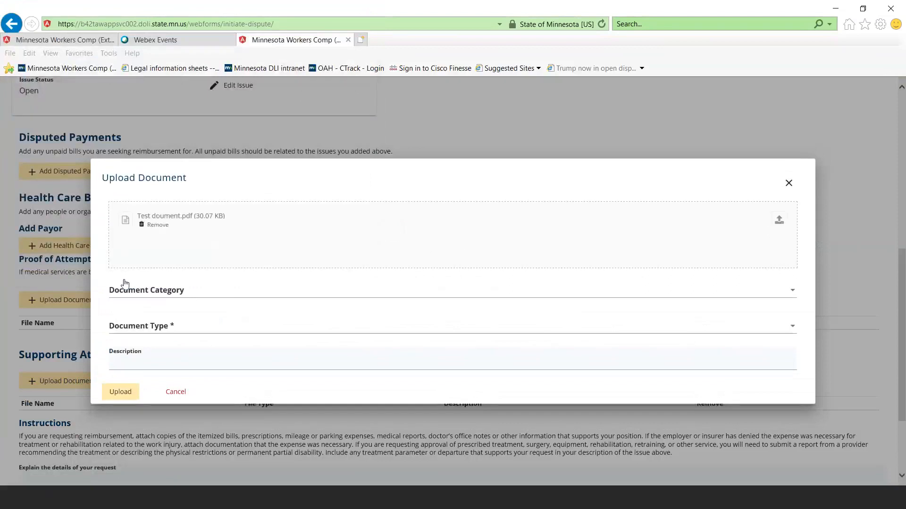
# Set the uploaded document's category to Amended and try to choose a document type for it
pyautogui.click(150, 291)
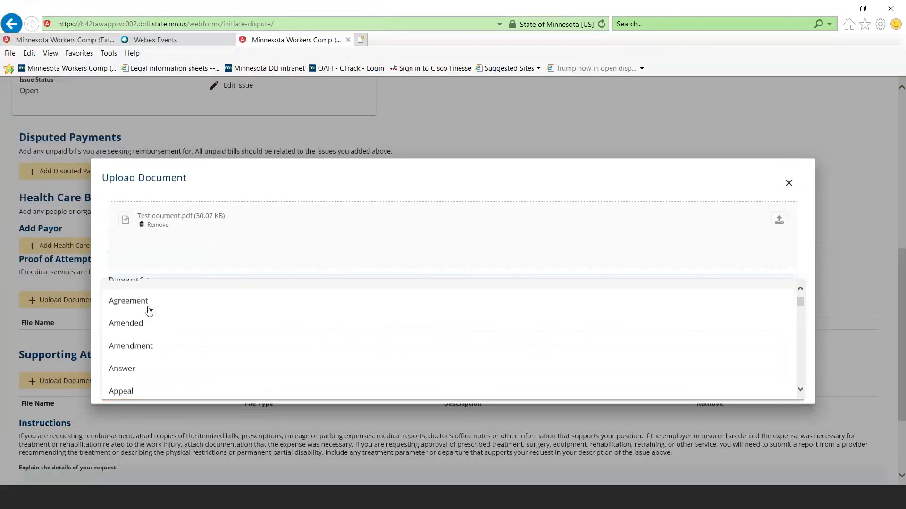
pyautogui.scroll(-3, 149, 310)
pyautogui.scroll(4, 149, 310)
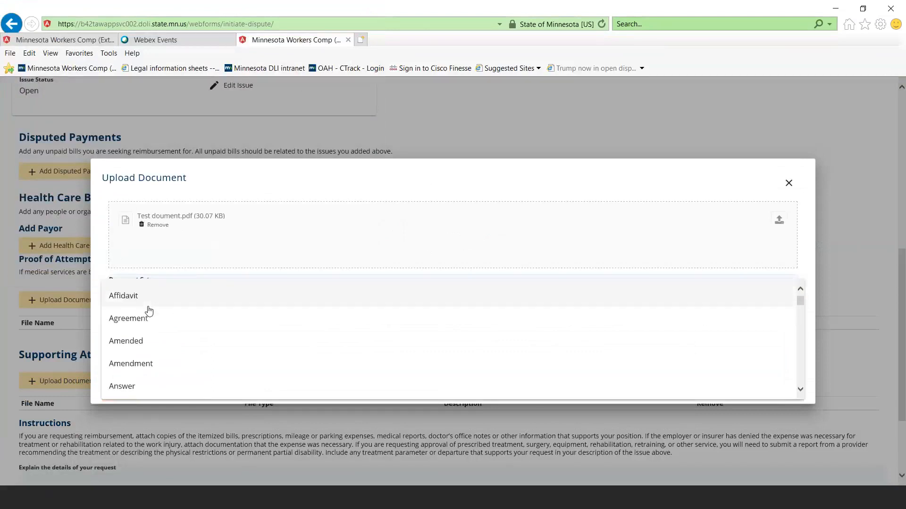
pyautogui.click(130, 342)
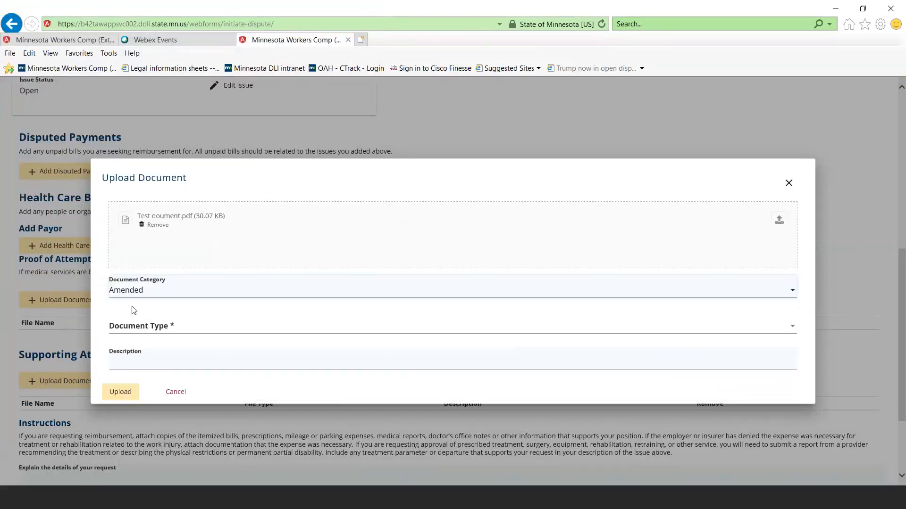
pyautogui.click(131, 328)
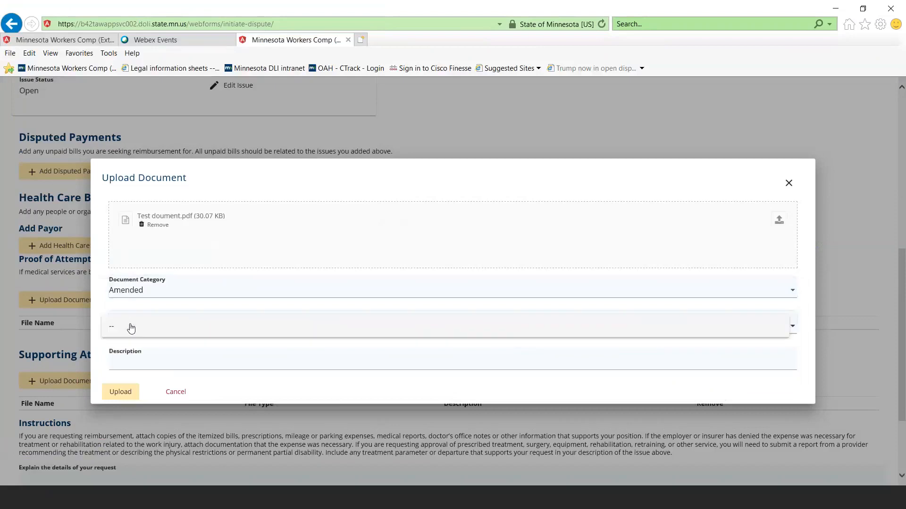
pyautogui.click(130, 330)
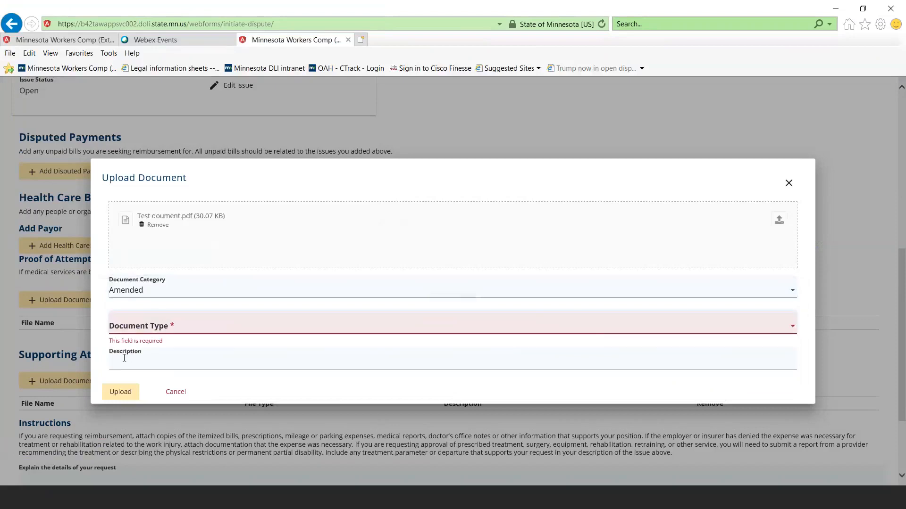
pyautogui.click(145, 326)
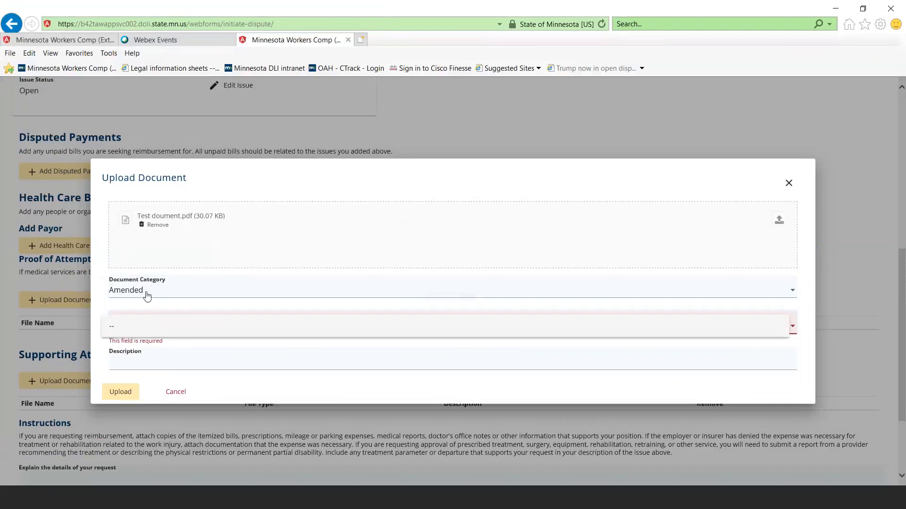
pyautogui.click(148, 283)
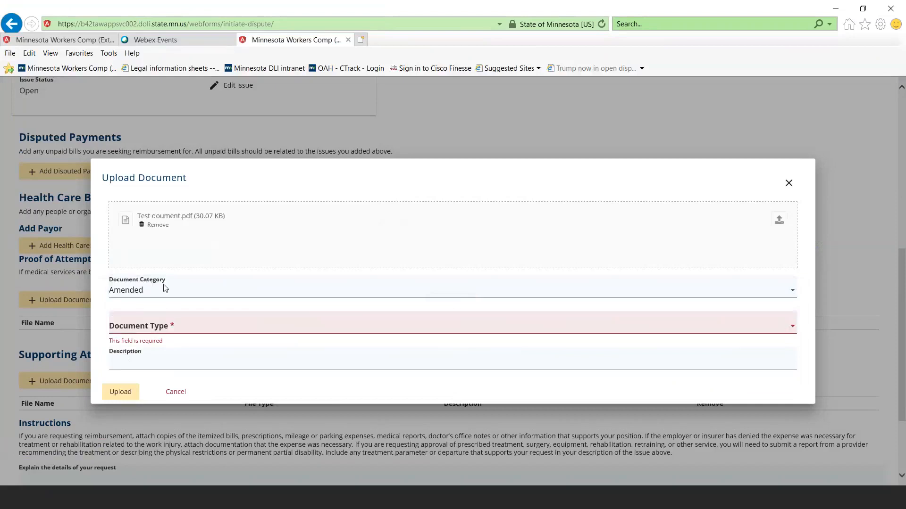
pyautogui.click(166, 289)
pyautogui.click(230, 302)
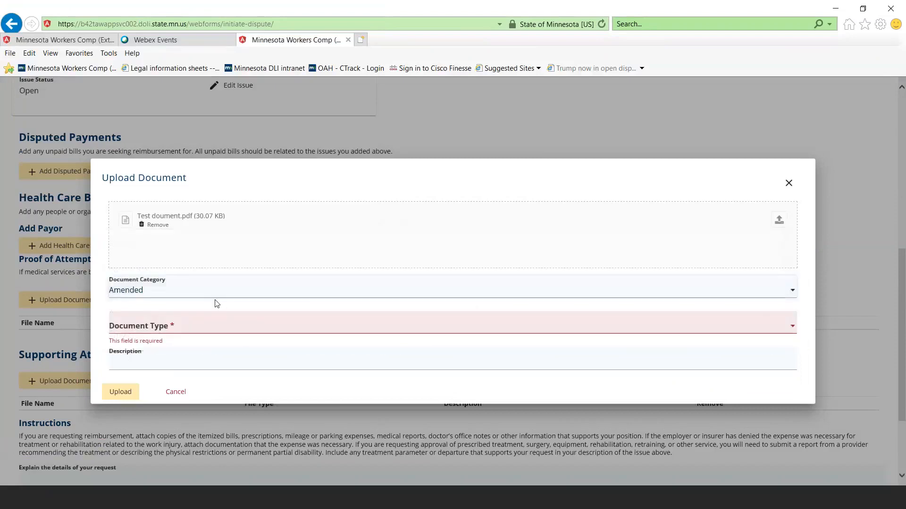
# Set the document category to Initiating Document and the type to Stipulation for Settlement, and upload the file
pyautogui.click(208, 289)
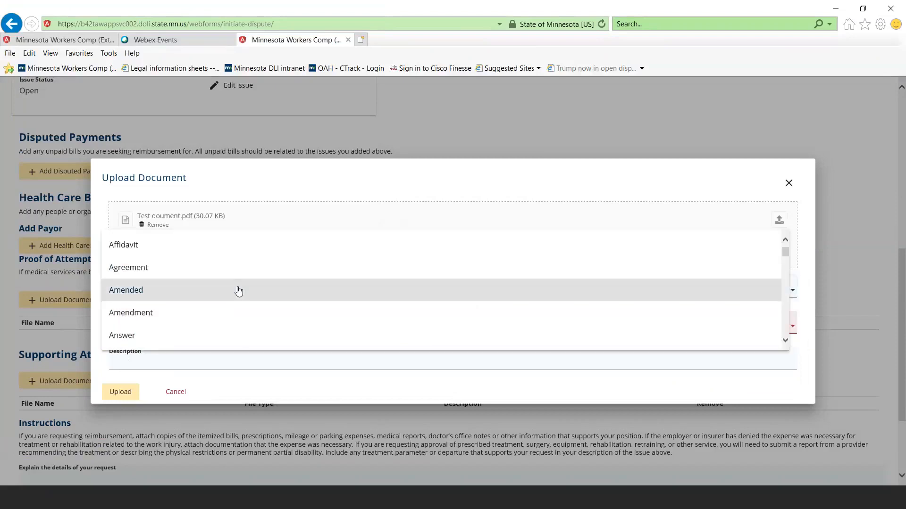
pyautogui.scroll(-3, 257, 287)
pyautogui.scroll(-6, 259, 289)
pyautogui.scroll(-8, 259, 289)
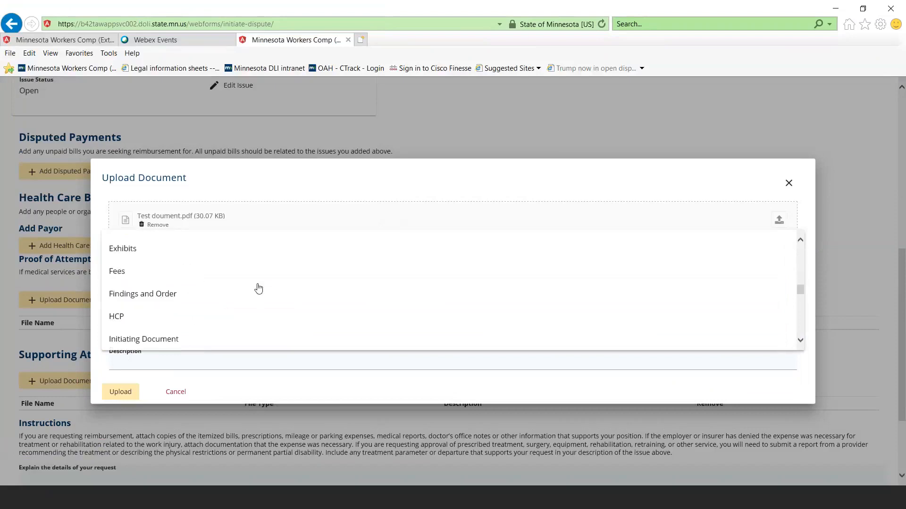
pyautogui.scroll(-2, 258, 289)
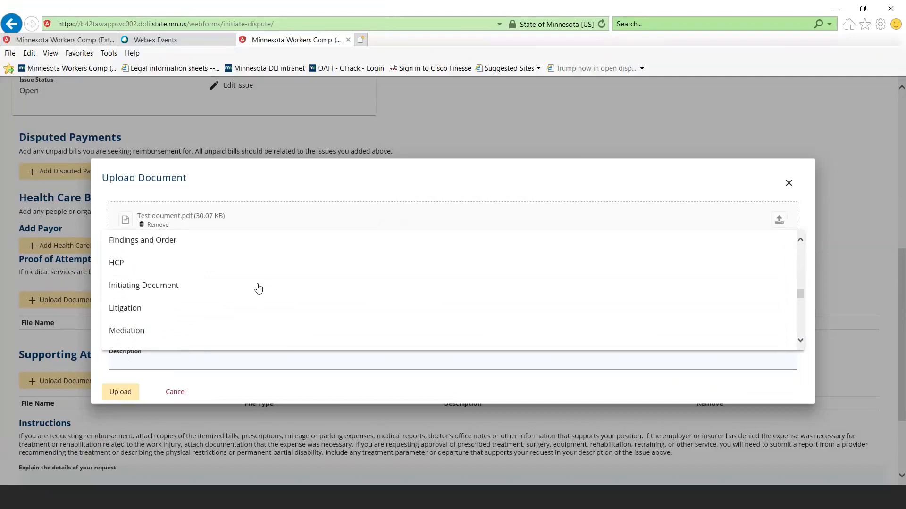
pyautogui.click(218, 287)
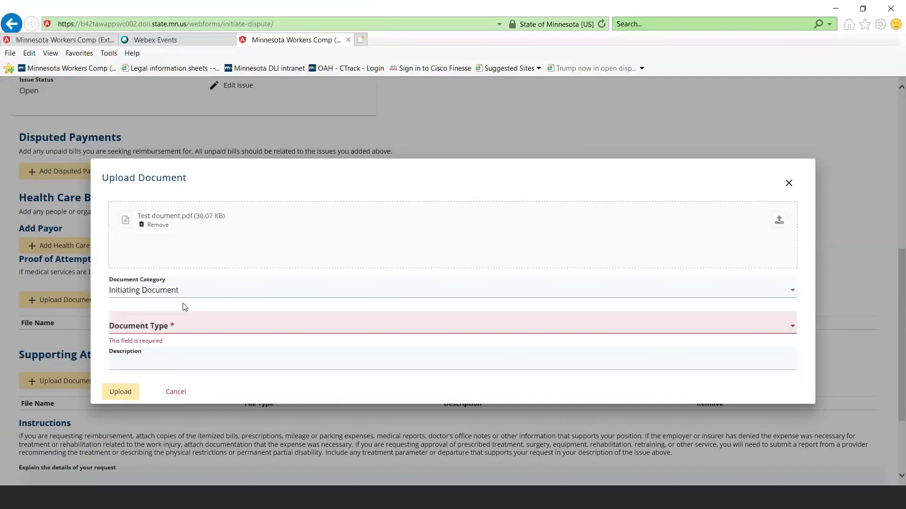
pyautogui.click(163, 331)
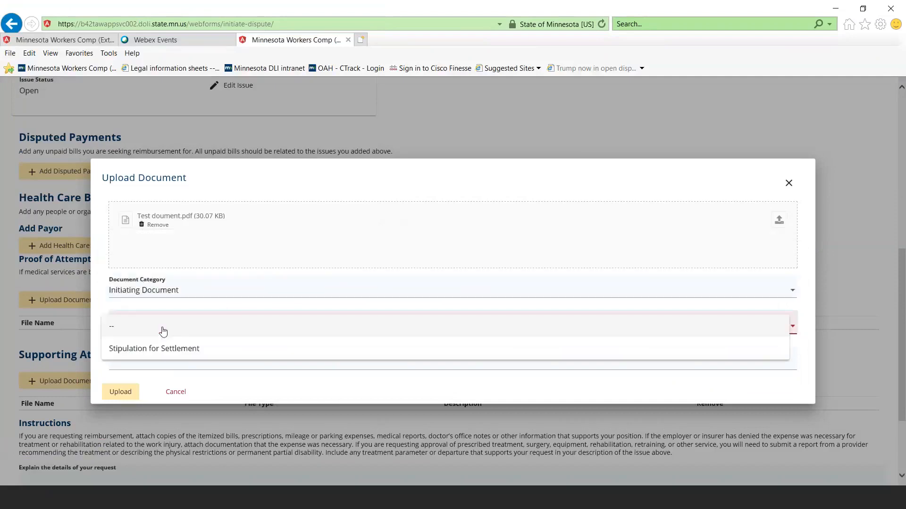
pyautogui.click(173, 360)
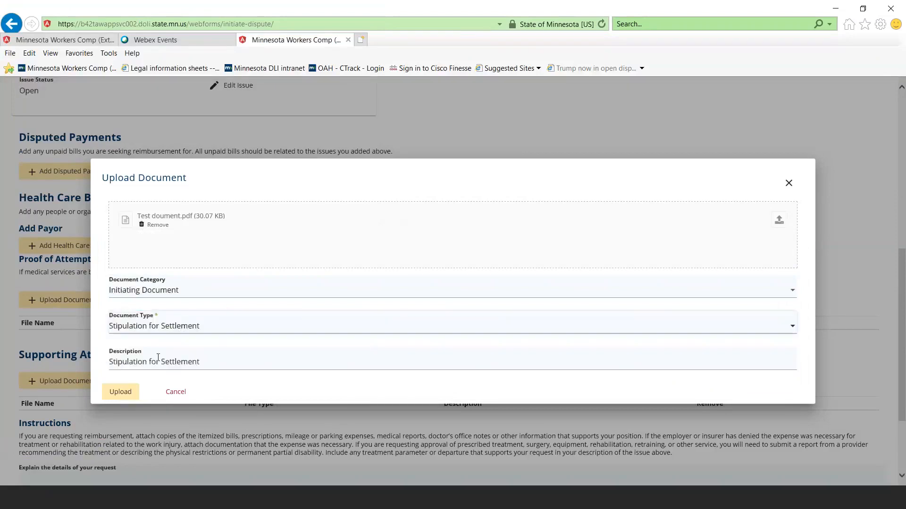
pyautogui.click(120, 391)
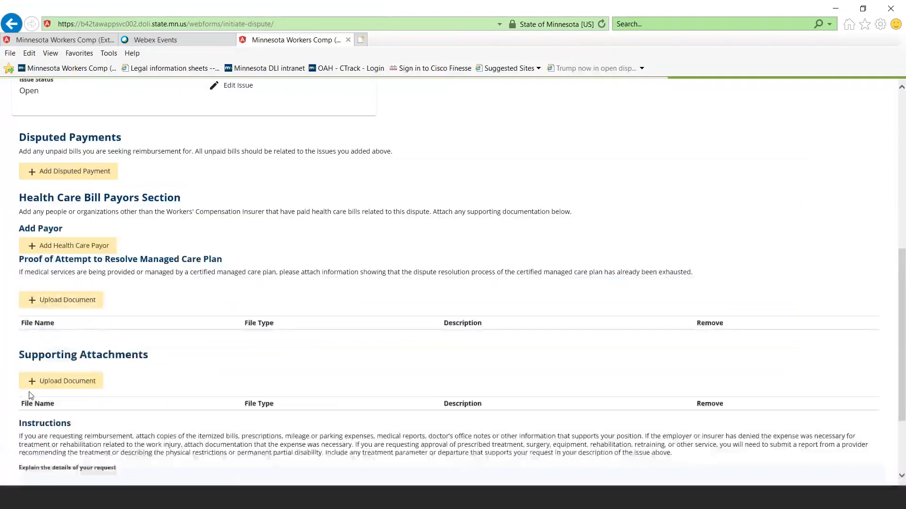
# Proceed to the Filing Summary & Signature stage and enter the attorney ID in the notice of representation
pyautogui.scroll(-3, 26, 359)
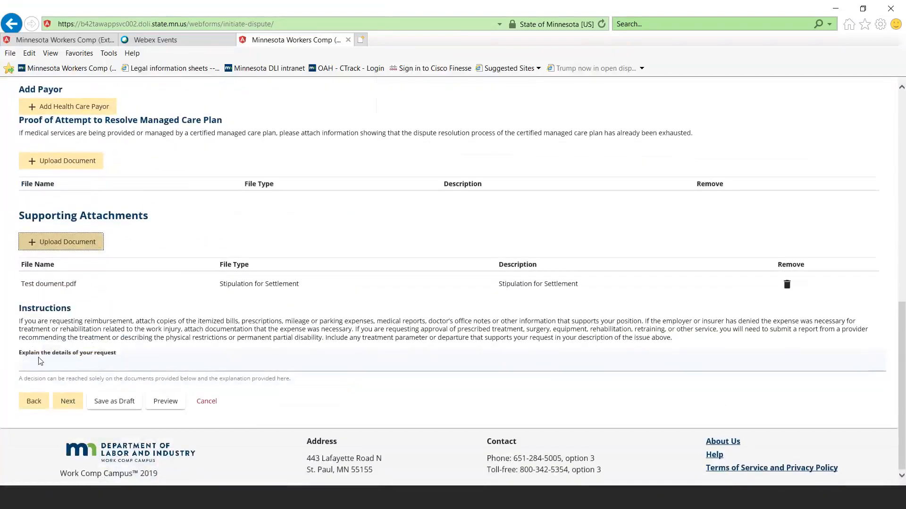
pyautogui.click(66, 405)
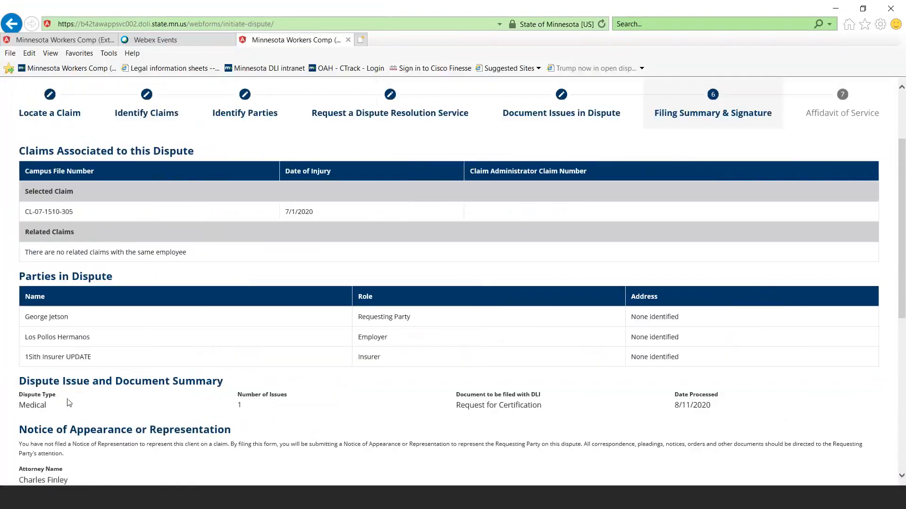
pyautogui.scroll(-1, 81, 374)
pyautogui.scroll(-5, 87, 368)
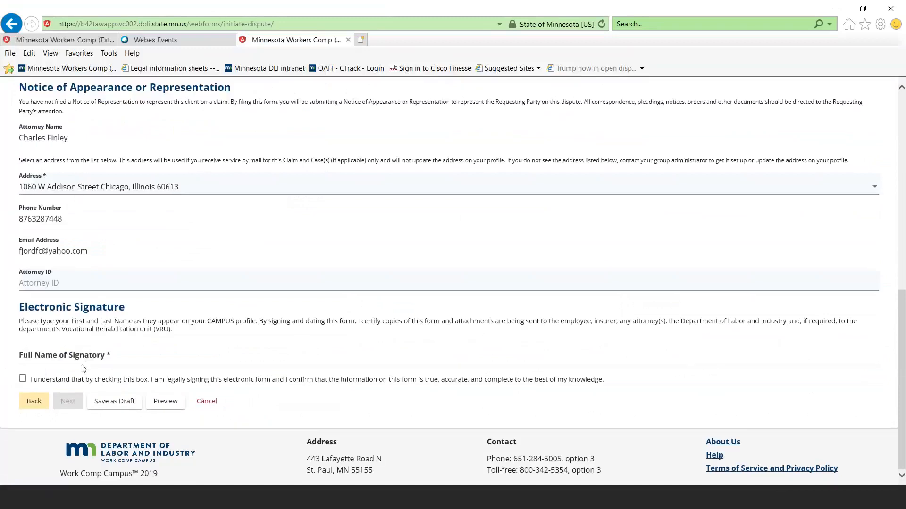
pyautogui.click(100, 282)
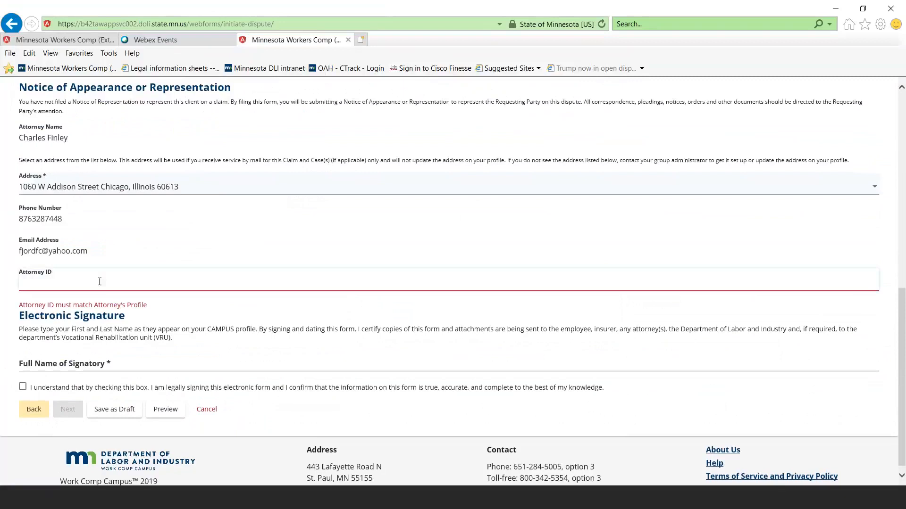
pyautogui.write('86')
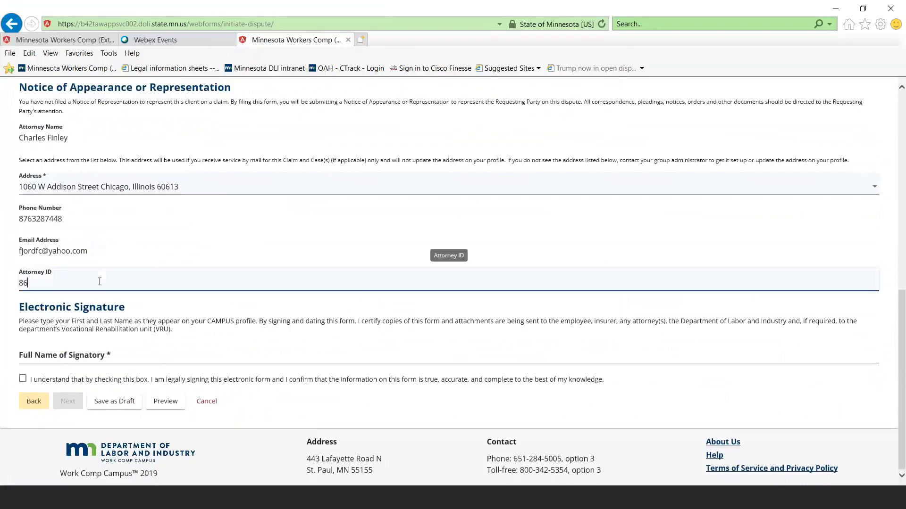
pyautogui.write('75309')
# Enter the signatory's full name for the electronic signature, and tick and clear the legal signing confirmation
pyautogui.click(58, 355)
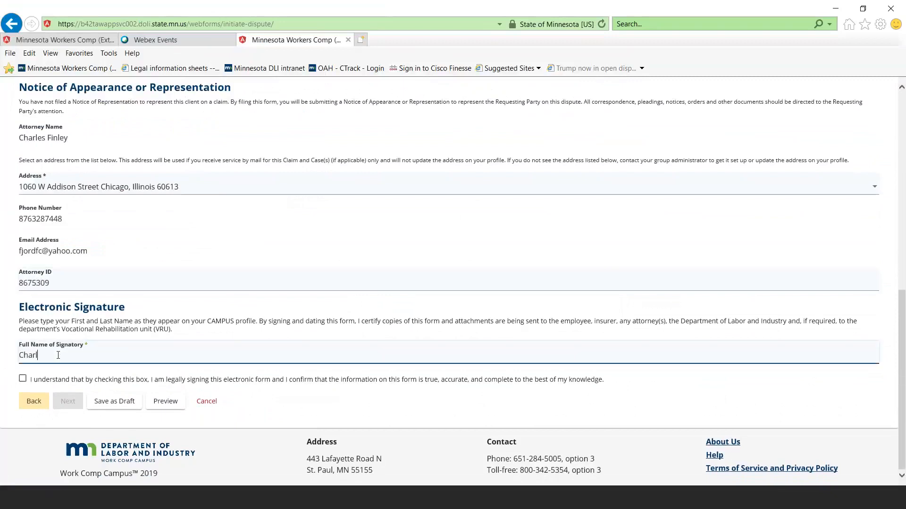
pyautogui.click(23, 379)
pyautogui.click(23, 379)
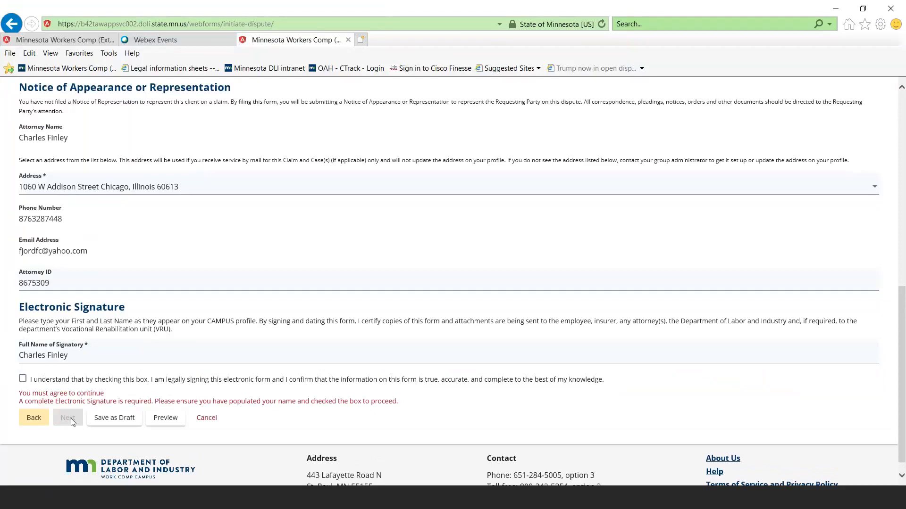
# Tick the legal signing confirmation and proceed to the Affidavit of Service stage
pyautogui.click(22, 378)
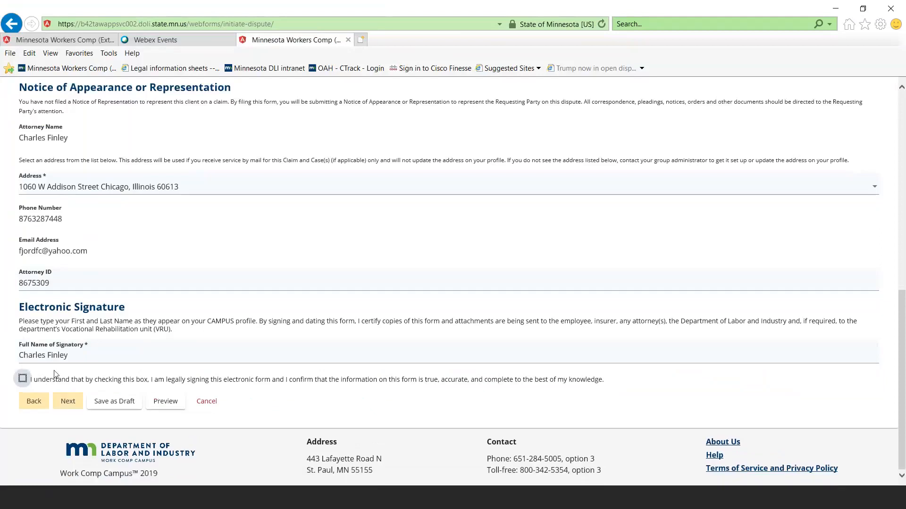
pyautogui.click(67, 402)
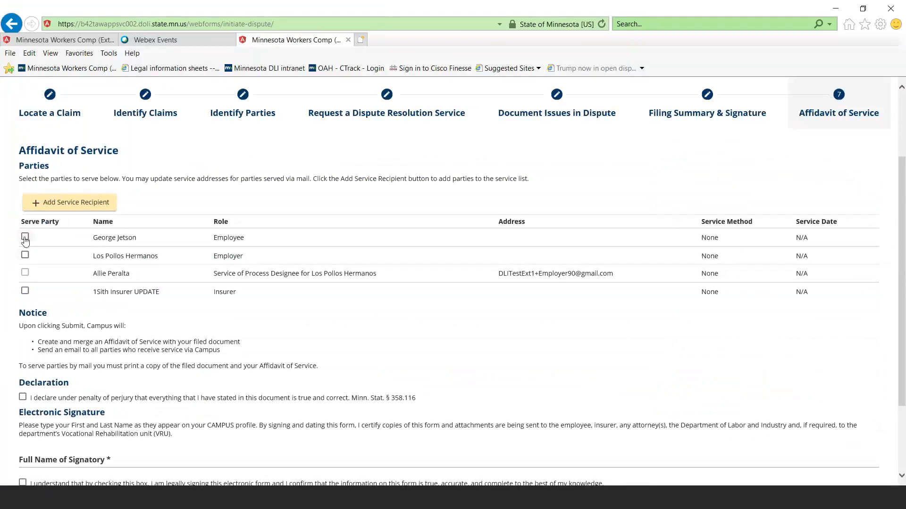
pyautogui.click(25, 237)
pyautogui.click(25, 255)
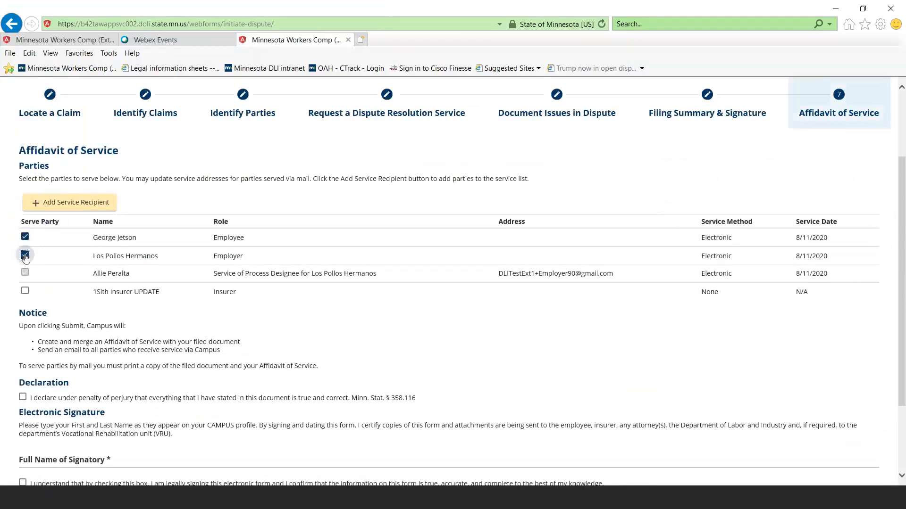
pyautogui.click(25, 291)
pyautogui.click(25, 291)
pyautogui.click(25, 273)
pyautogui.click(25, 255)
pyautogui.click(25, 237)
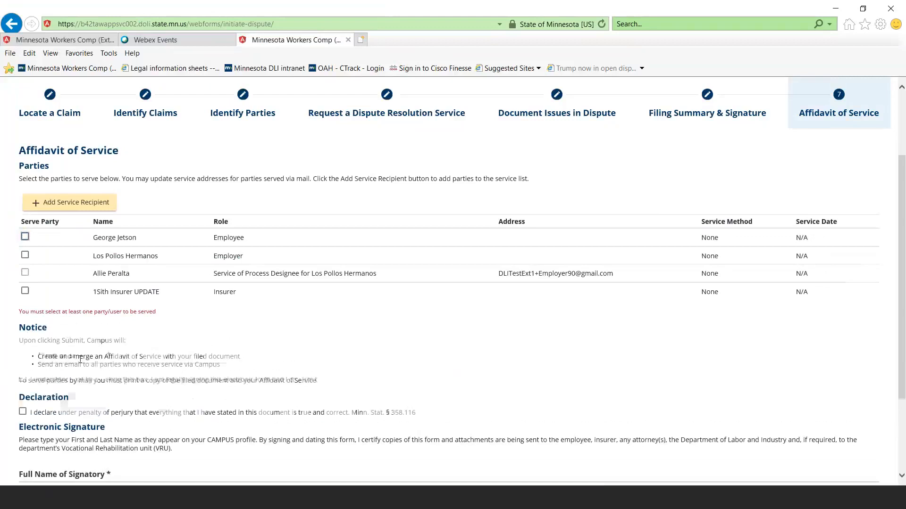
# Select the employee, the employer with its service of process designee, and the insurer as parties to serve
pyautogui.scroll(-3, 80, 359)
pyautogui.scroll(4, 81, 360)
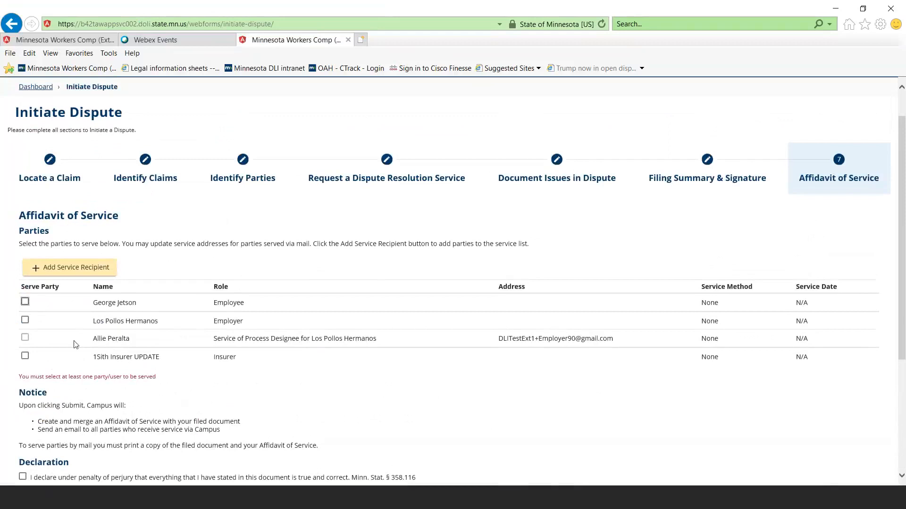
pyautogui.scroll(-3, 74, 344)
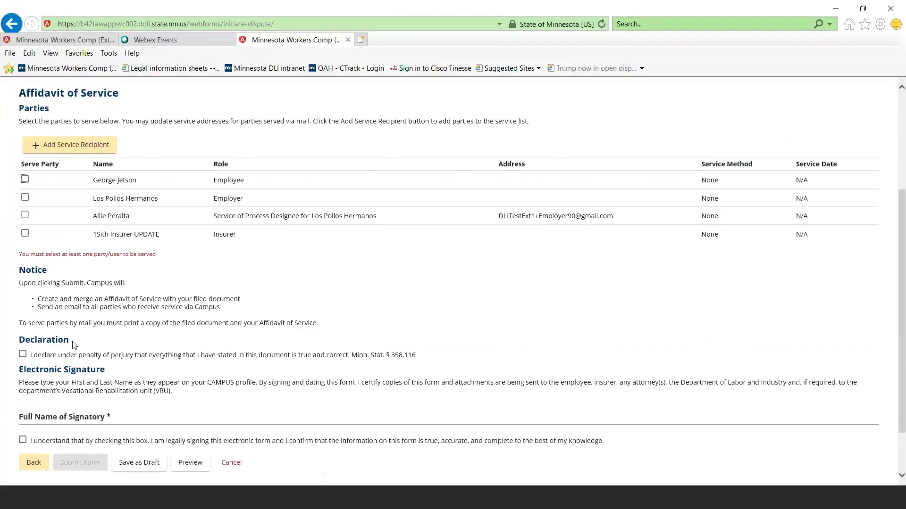
pyautogui.scroll(3, 74, 344)
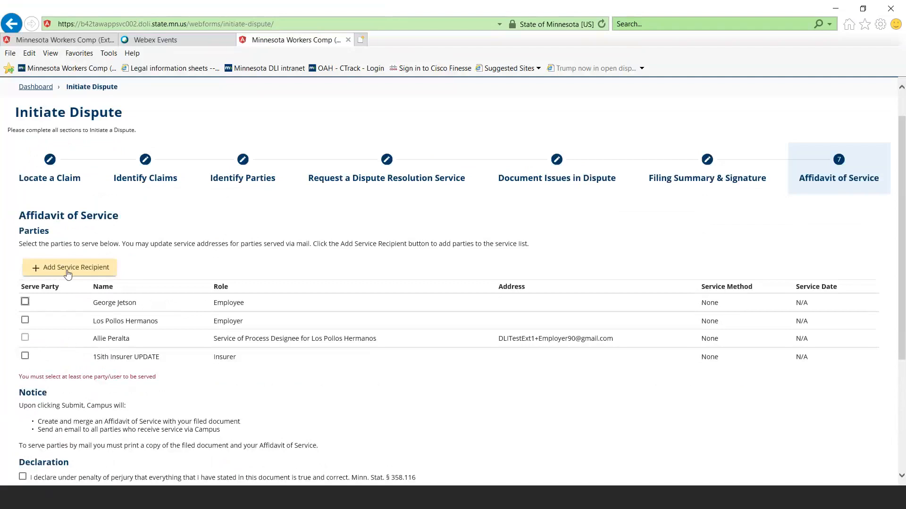
pyautogui.click(25, 302)
pyautogui.click(25, 320)
pyautogui.click(25, 337)
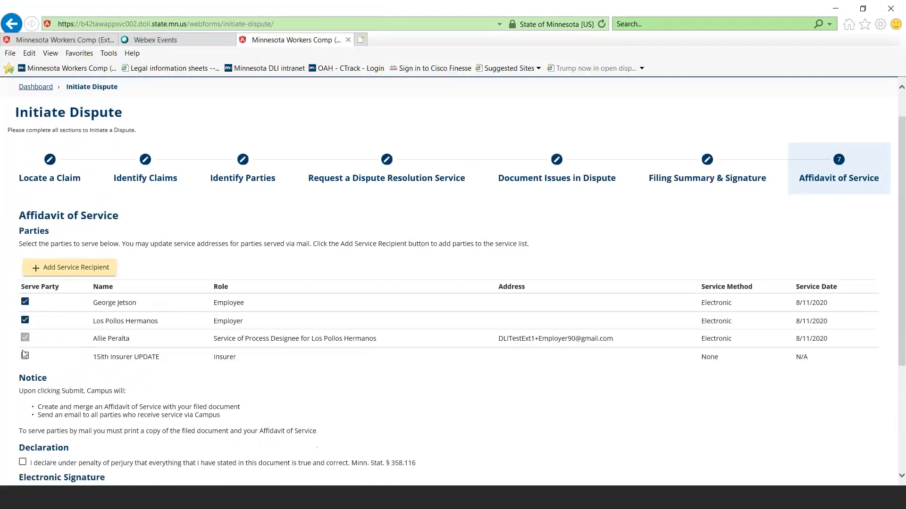
pyautogui.click(24, 354)
# Tick the perjury declaration, enter the signatory's full name and confirm the legal electronic signature on the affidavit of service
pyautogui.scroll(-1, 702, 340)
pyautogui.scroll(-1, 701, 339)
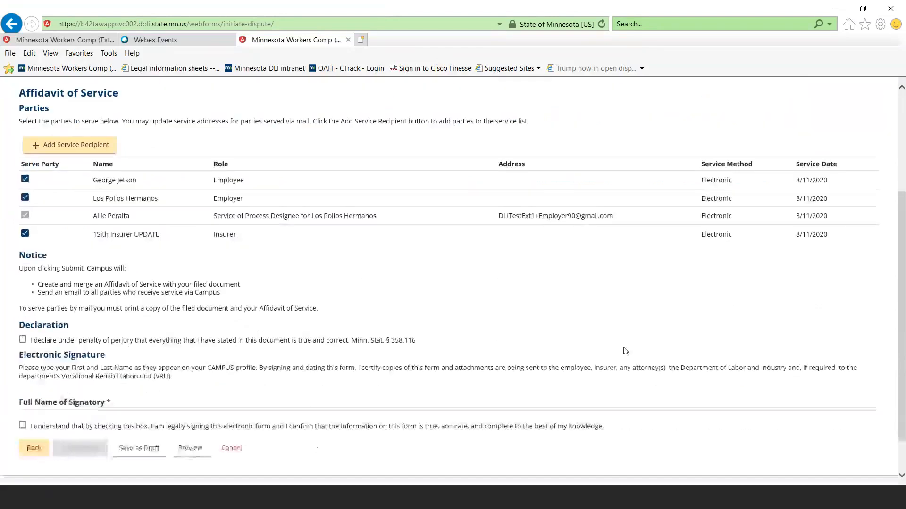
pyautogui.click(23, 340)
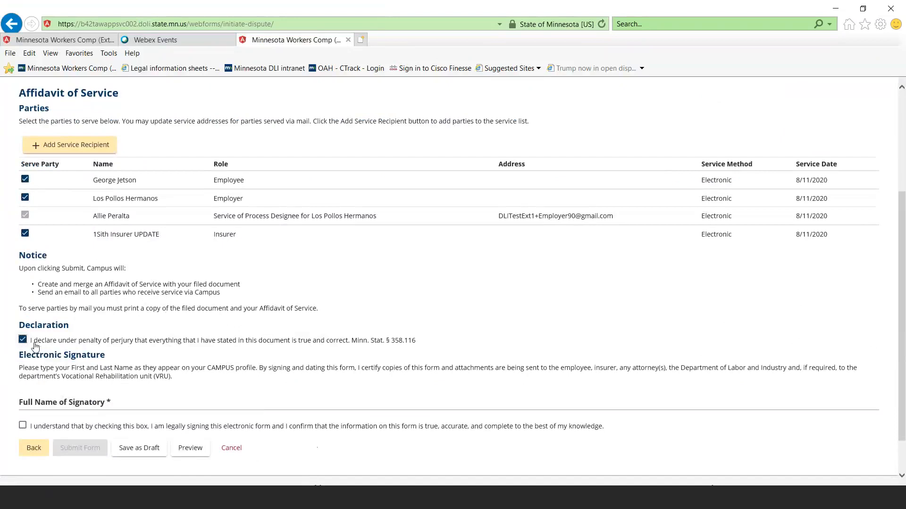
pyautogui.click(35, 401)
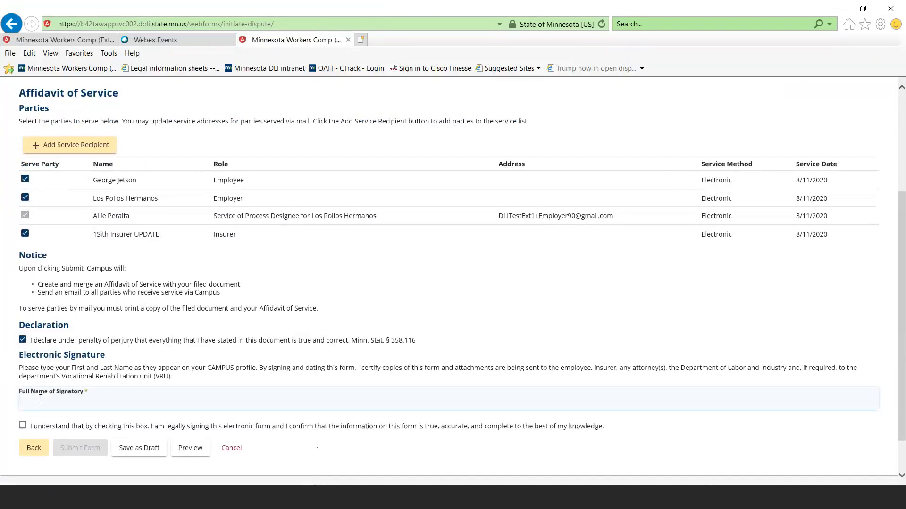
pyautogui.click(23, 426)
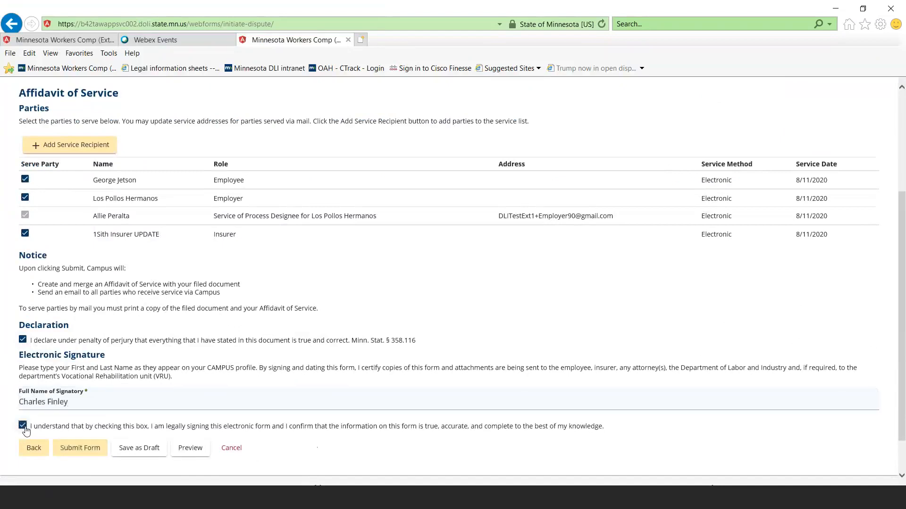
# Try to submit the completed dispute form and look over the Affidavit of Service page
pyautogui.scroll(-1, 95, 422)
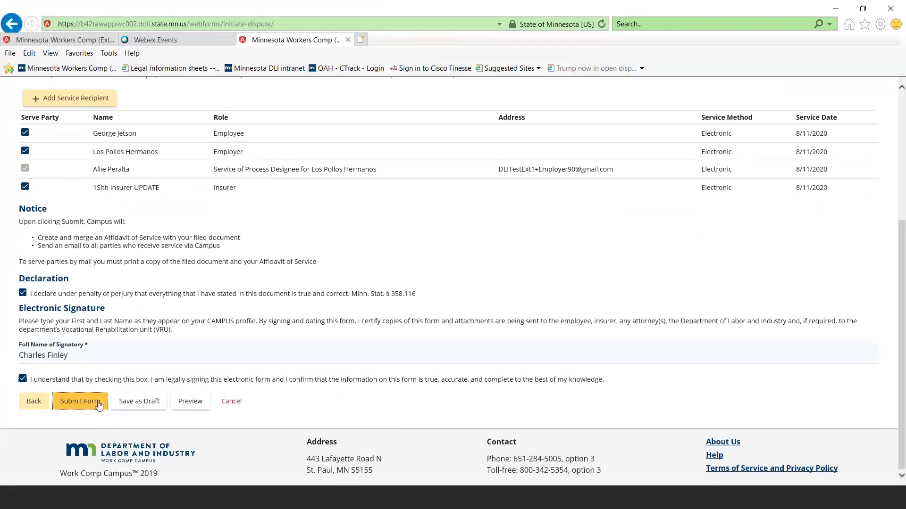
pyautogui.click(99, 405)
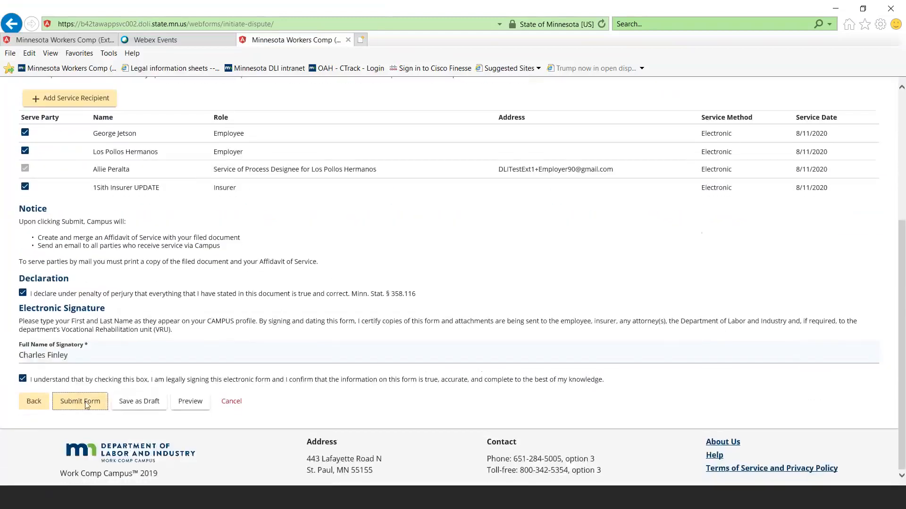
pyautogui.click(86, 403)
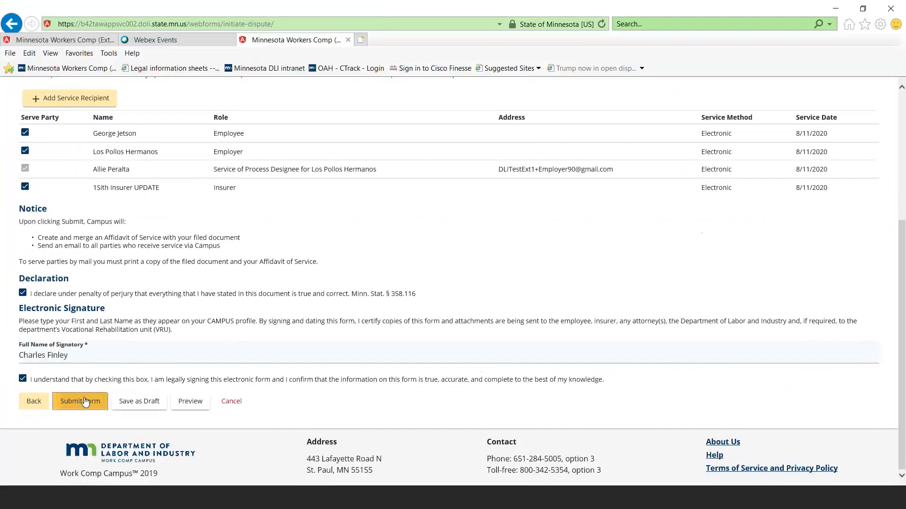
pyautogui.click(85, 401)
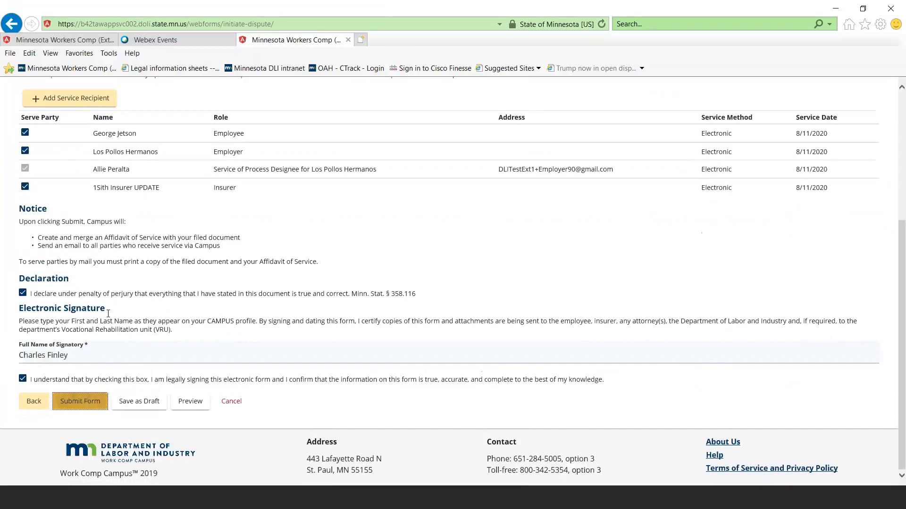
pyautogui.scroll(5, 108, 313)
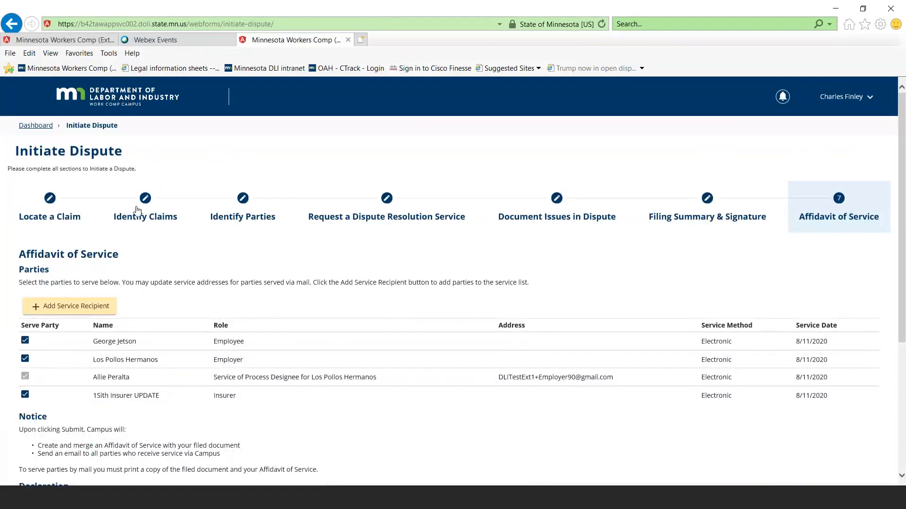
pyautogui.scroll(-1, 140, 245)
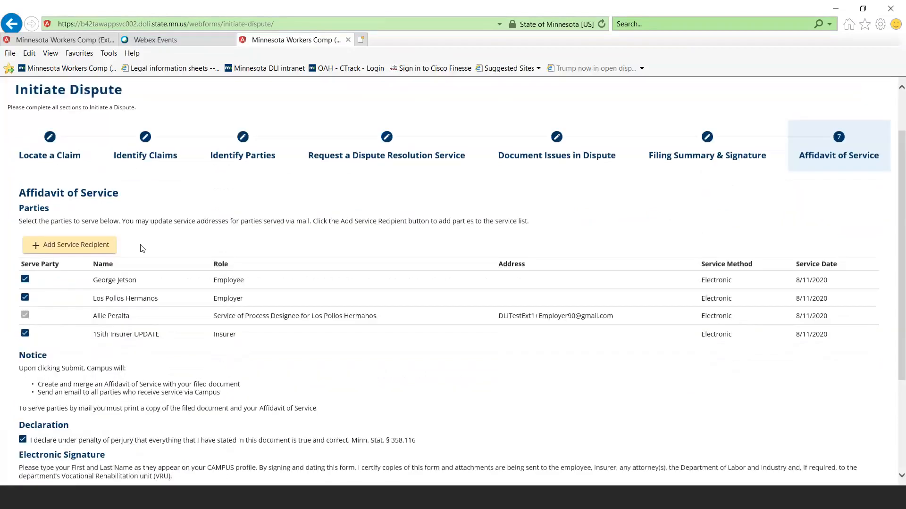
pyautogui.scroll(-3, 142, 249)
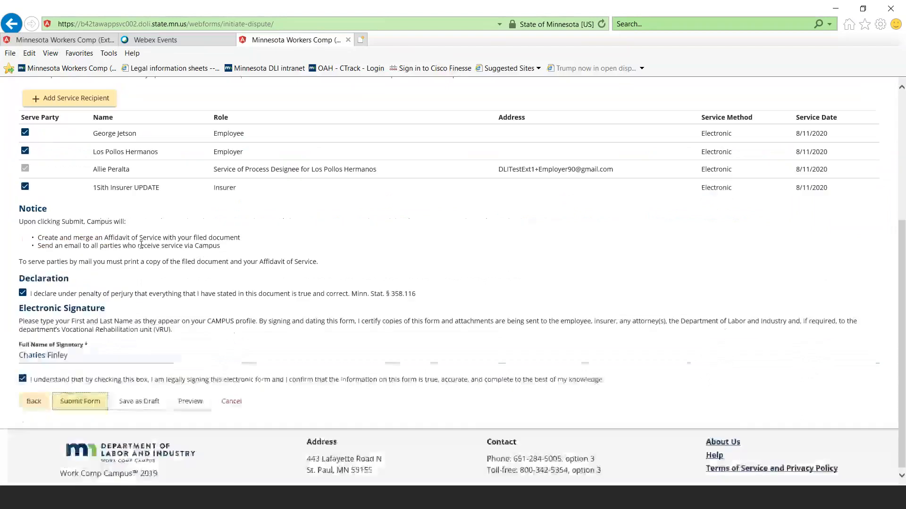
pyautogui.scroll(5, 147, 243)
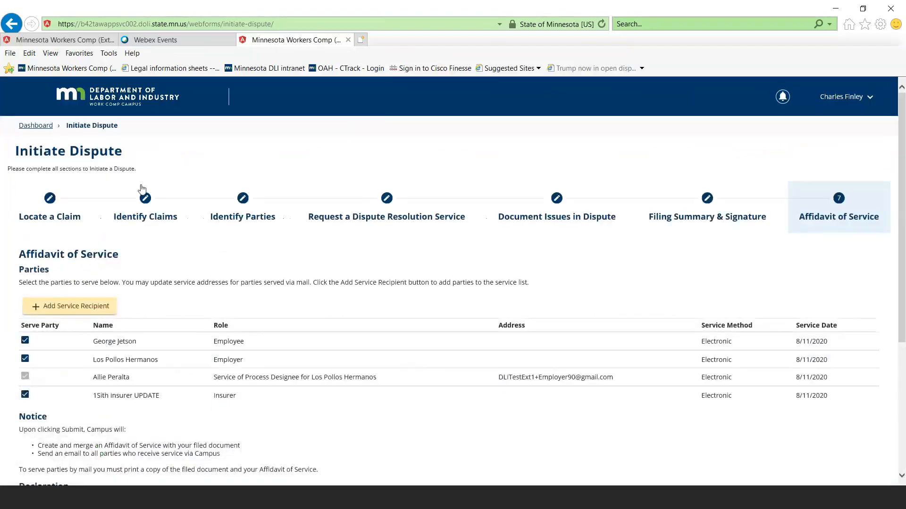
# Return to the dashboard and start a Request for Guidance with an Unreported Injury, submitting on behalf of someone else
pyautogui.click(115, 109)
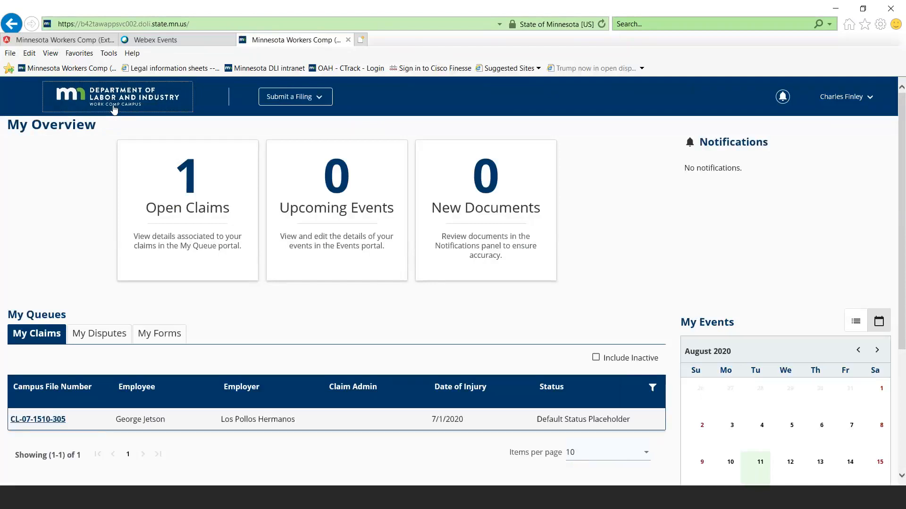
pyautogui.click(309, 96)
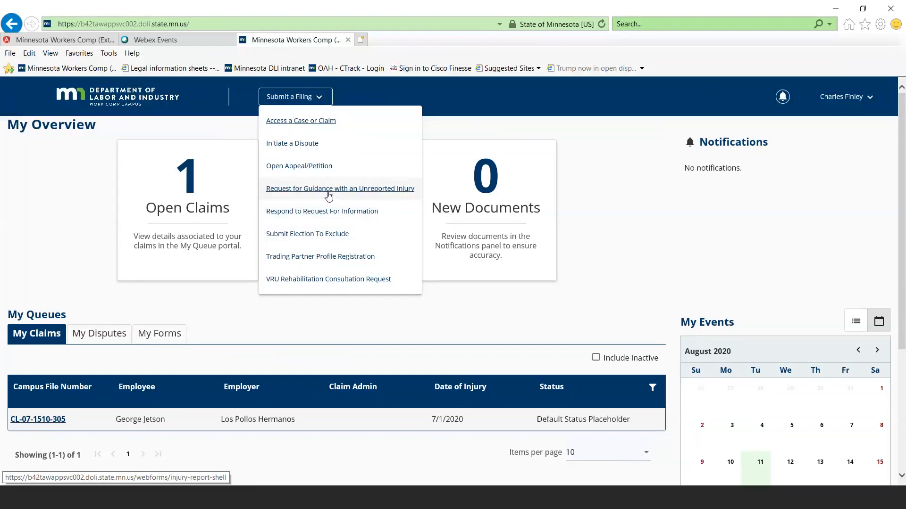
pyautogui.click(328, 191)
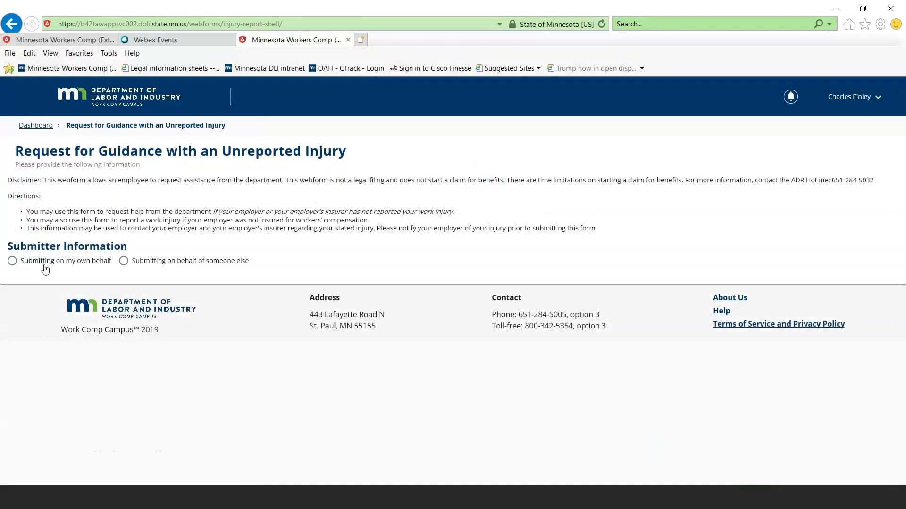
pyautogui.click(124, 262)
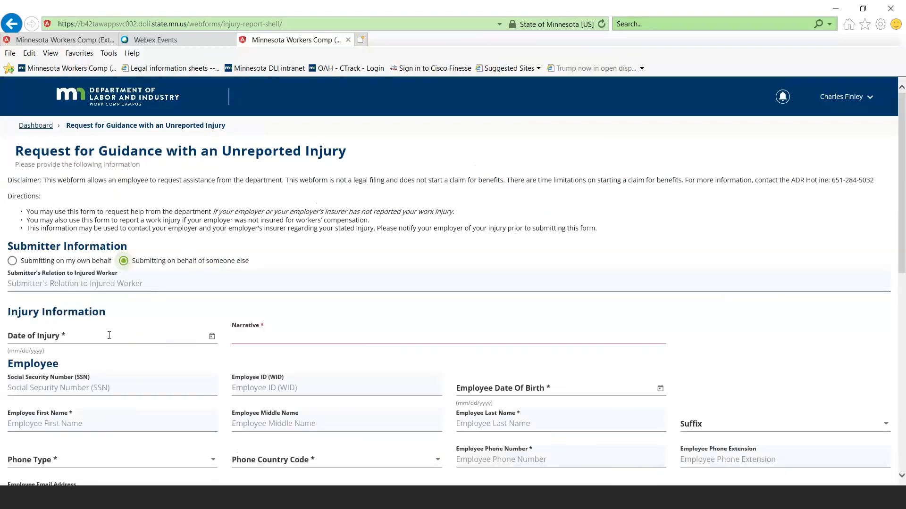
# Set the date of injury to 1/1/2020
pyautogui.click(109, 335)
pyautogui.write('010120')
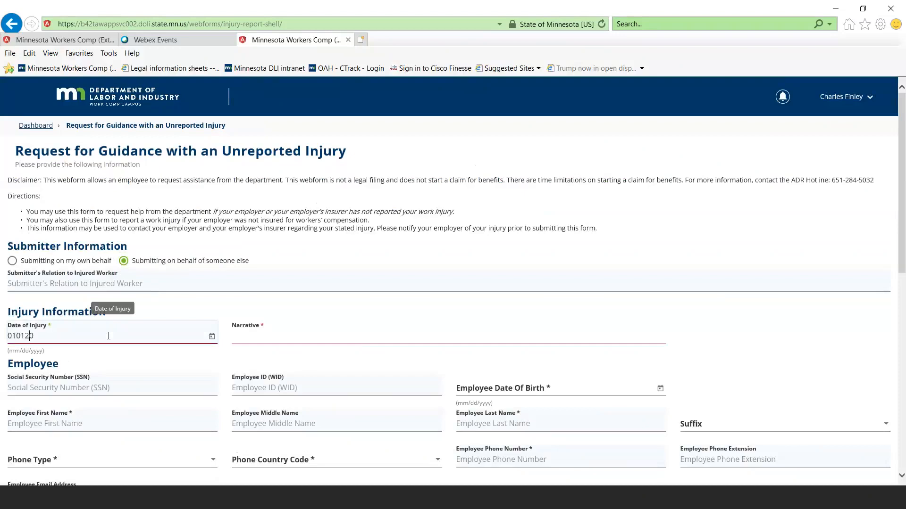
pyautogui.write('00')
pyautogui.press('Tab')
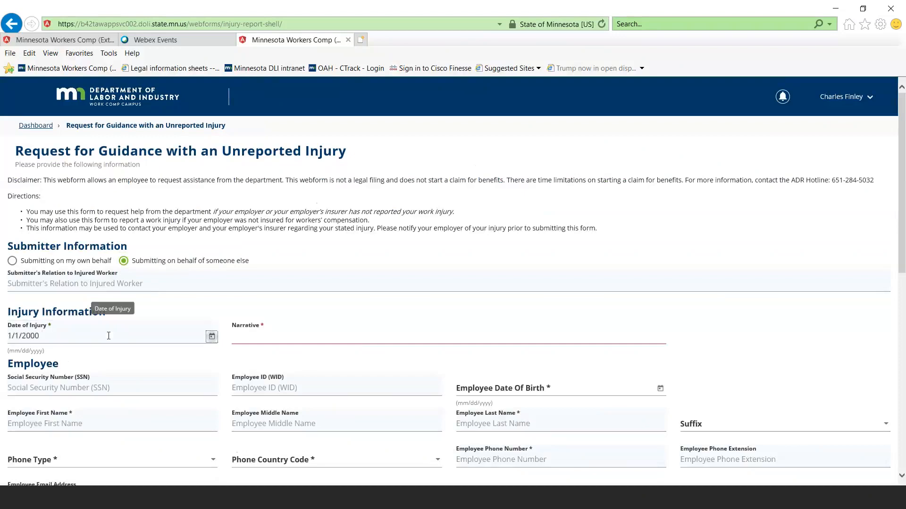
pyautogui.click(42, 334)
pyautogui.press('BackSpace')
pyautogui.press('BackSpace')
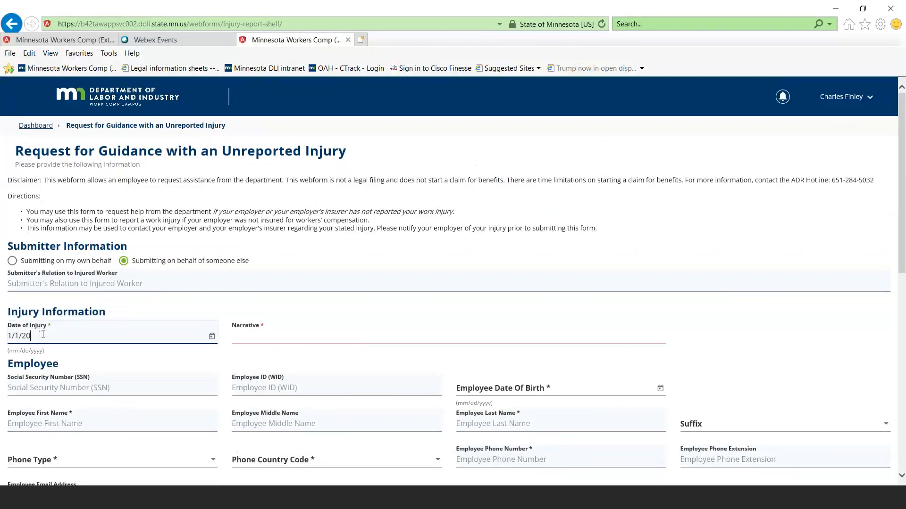
pyautogui.write('20')
pyautogui.press('Tab')
# Enter "Crush Injury" as the injury narrative
pyautogui.click(331, 333)
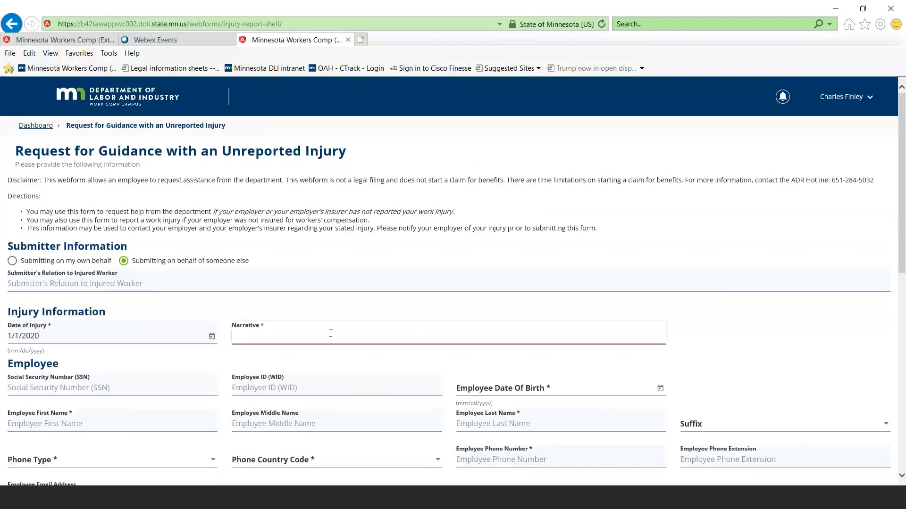
pyautogui.scroll(-5, 331, 333)
pyautogui.scroll(4, 330, 338)
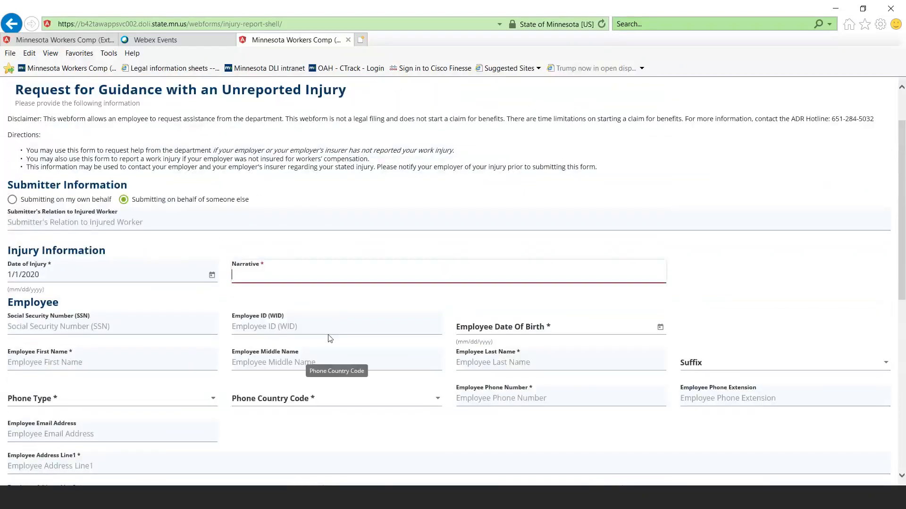
pyautogui.write('Crush Injury')
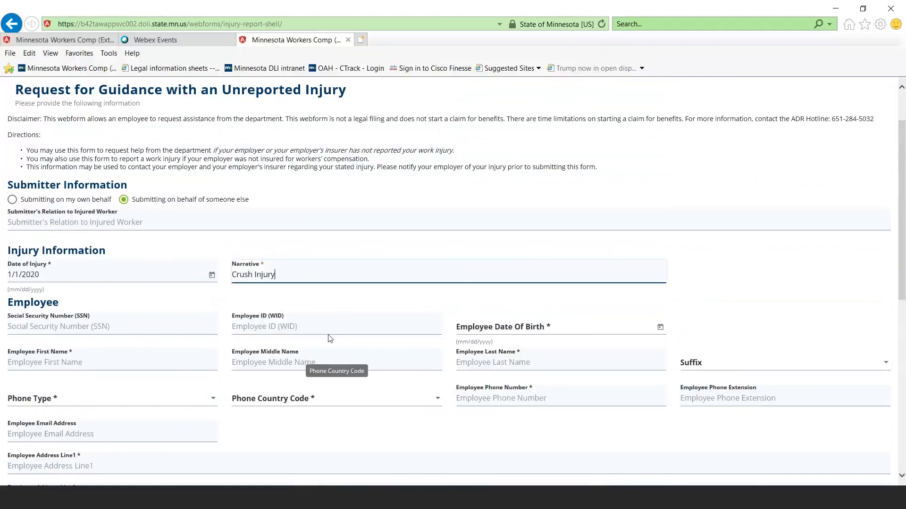
# Enter the employee's Social Security number
pyautogui.click(108, 324)
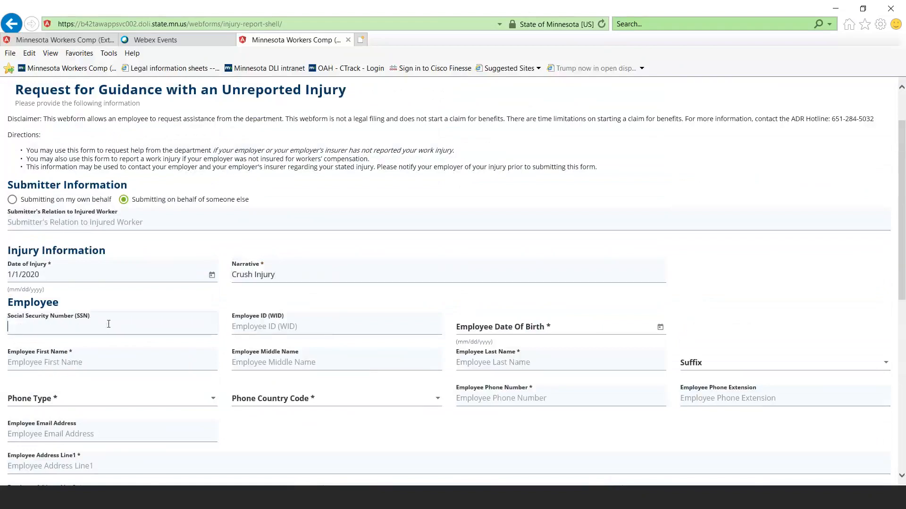
pyautogui.write('123-45-67')
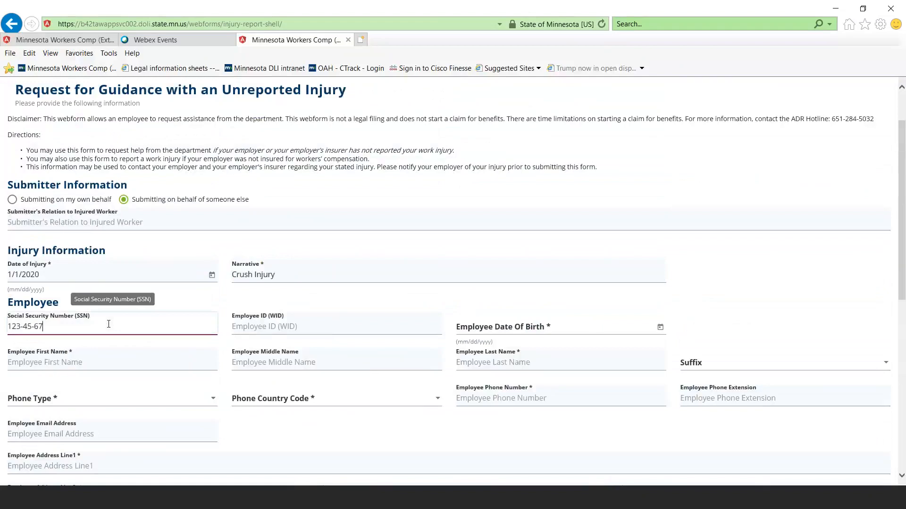
pyautogui.write('89')
pyautogui.press('Tab')
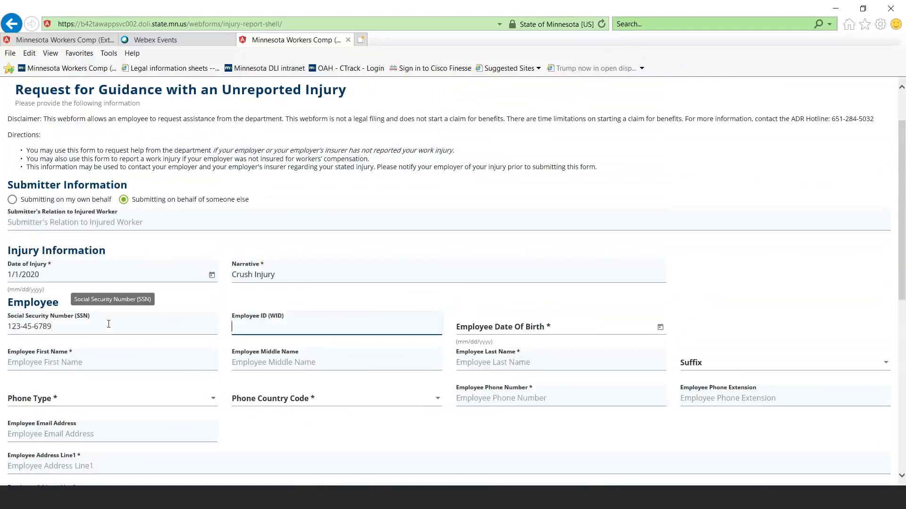
# Leave the employee ID blank and enter the employee's date of birth, correcting the year
pyautogui.press('Tab')
pyautogui.write('8/')
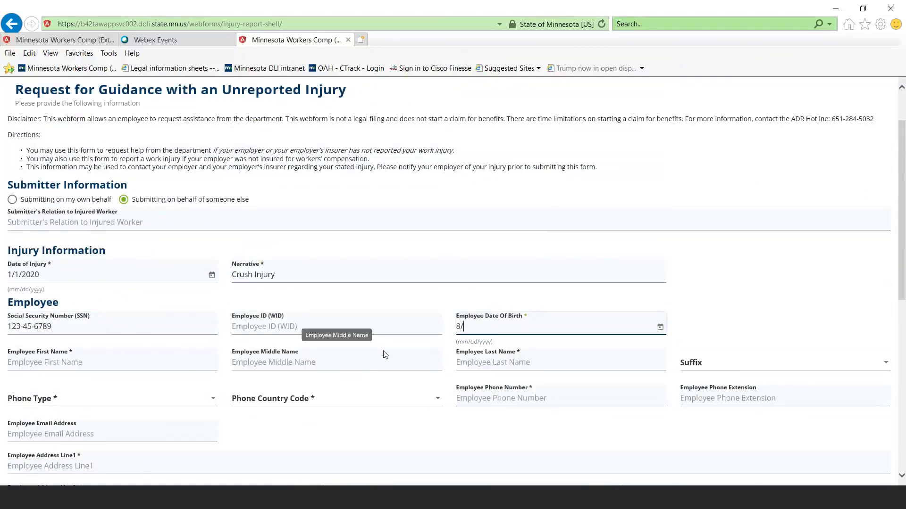
pyautogui.write('6/2916')
pyautogui.press('Tab')
pyautogui.click(492, 323)
pyautogui.press('BackSpace')
pyautogui.press('BackSpace')
pyautogui.press('BackSpace')
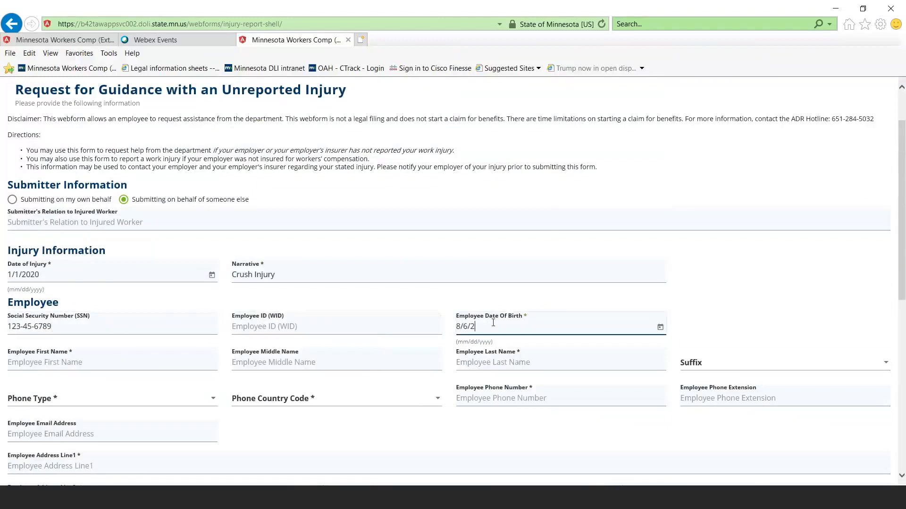
pyautogui.press('BackSpace')
pyautogui.write('962')
pyautogui.press('Tab')
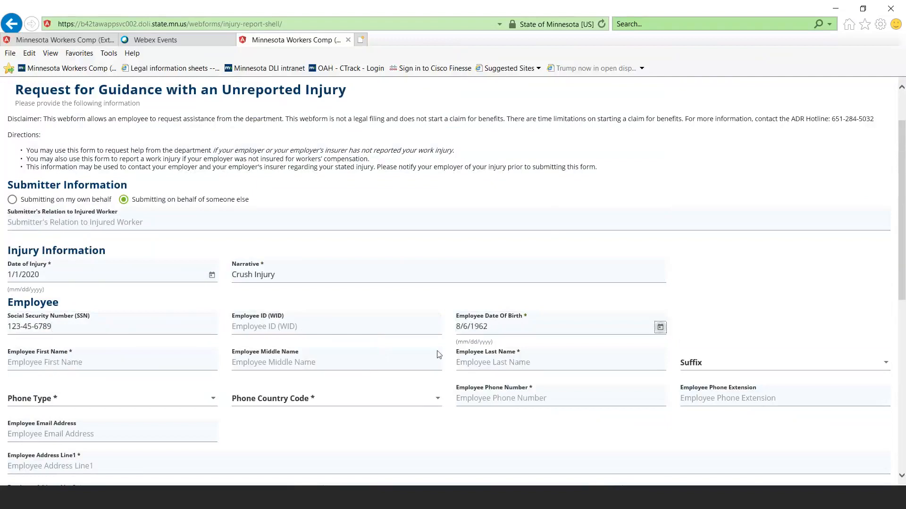
# Enter the employee's first and last name, leaving the middle name blank
pyautogui.click(108, 362)
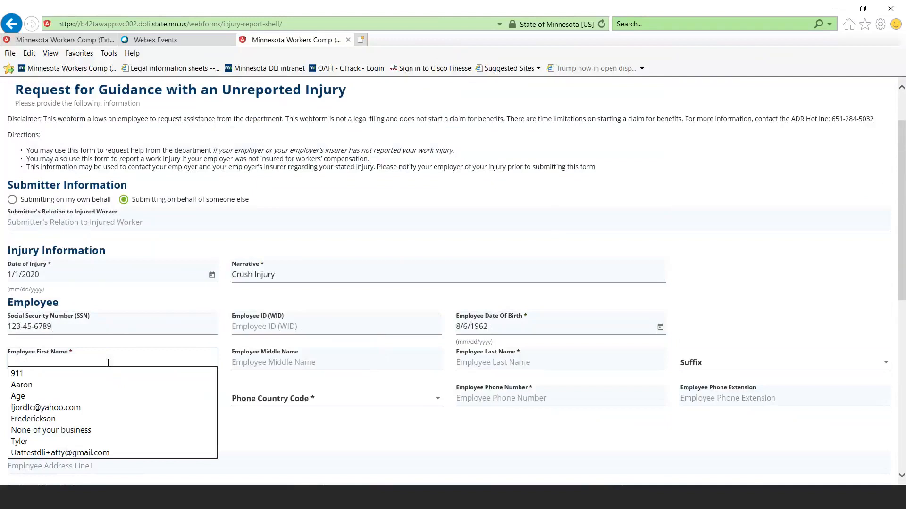
pyautogui.press('Tab')
pyautogui.press('Tab')
pyautogui.press('Tab')
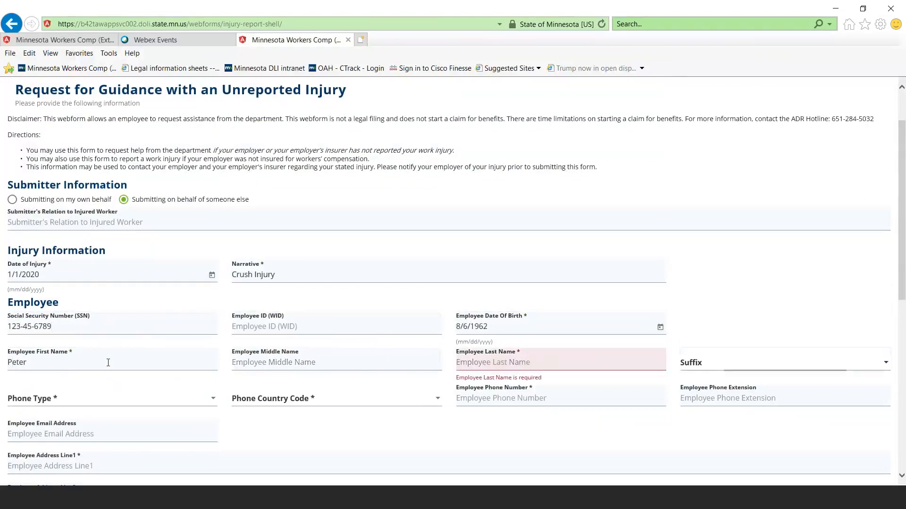
pyautogui.click(484, 361)
pyautogui.press('Tab')
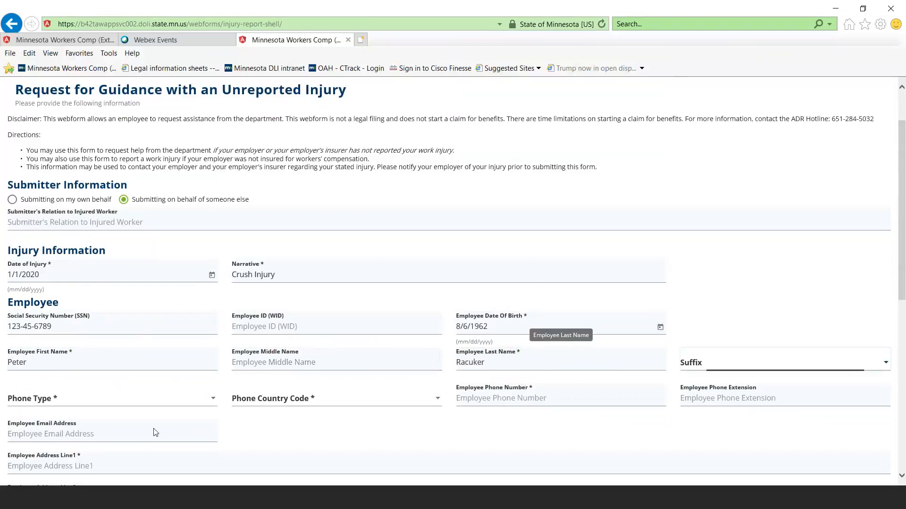
# Set the employee's phone type to Mobile and enter the employee's phone number
pyautogui.click(81, 402)
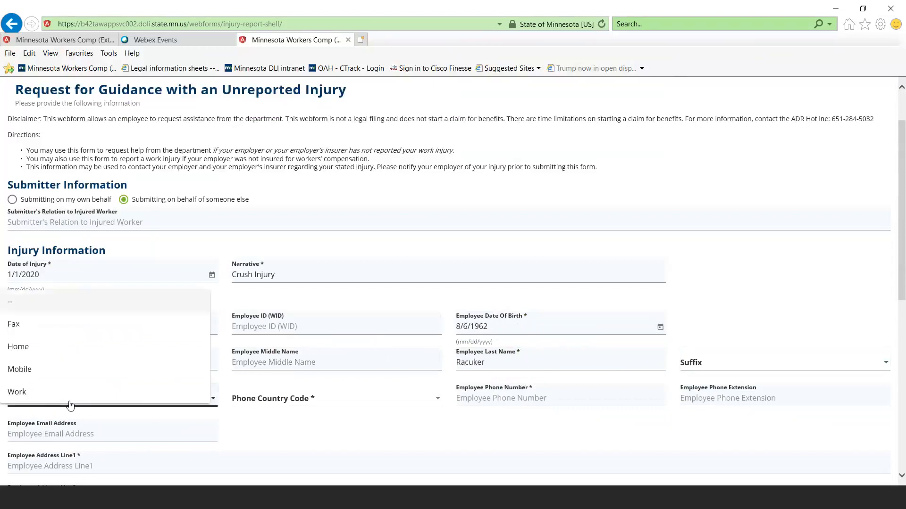
pyautogui.click(60, 395)
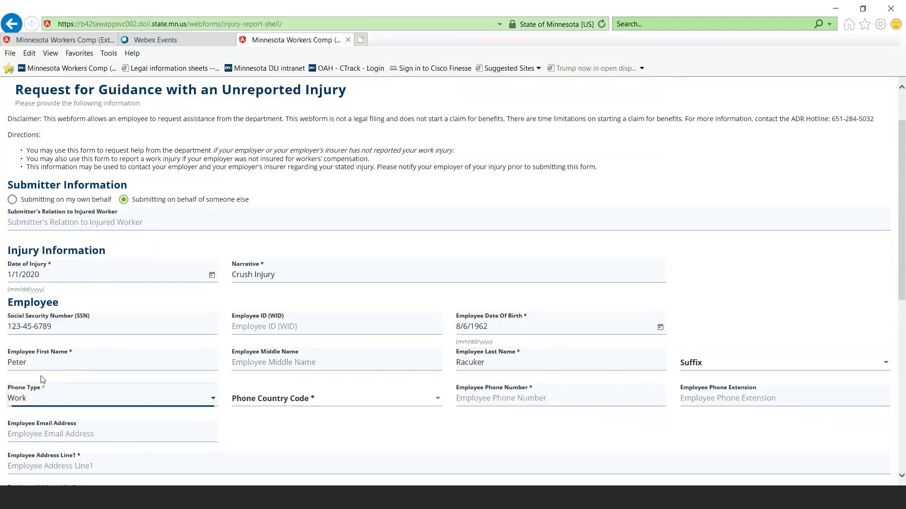
pyautogui.click(42, 380)
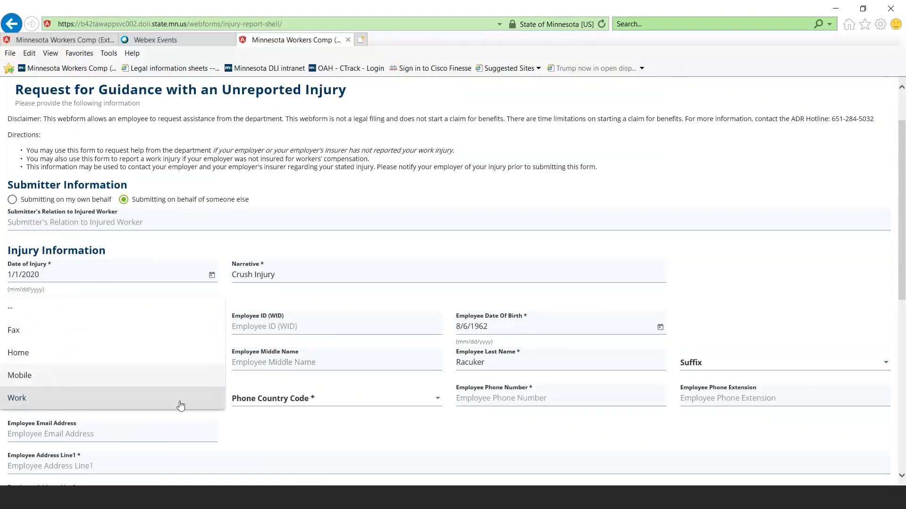
pyautogui.click(42, 381)
pyautogui.click(470, 397)
pyautogui.write('555) ')
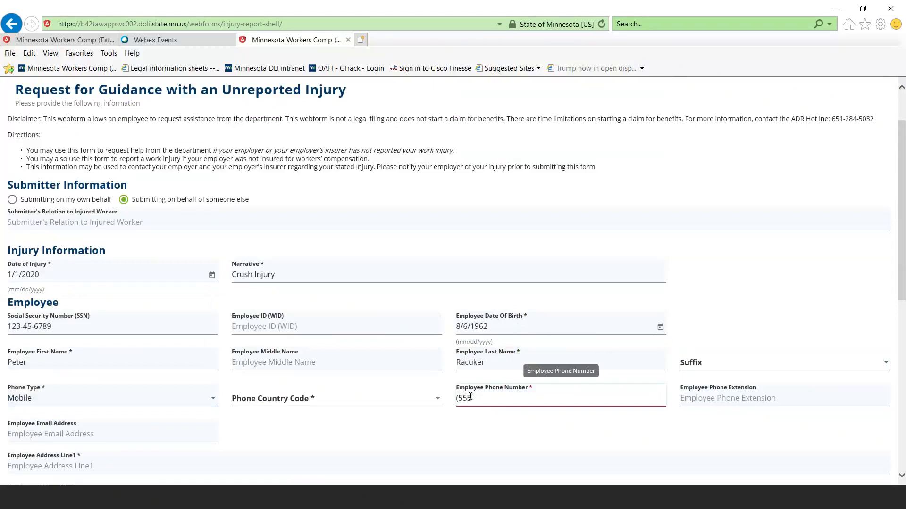
pyautogui.write('237-8678')
pyautogui.press('Tab')
# Fill in the employee's email address
pyautogui.click(102, 433)
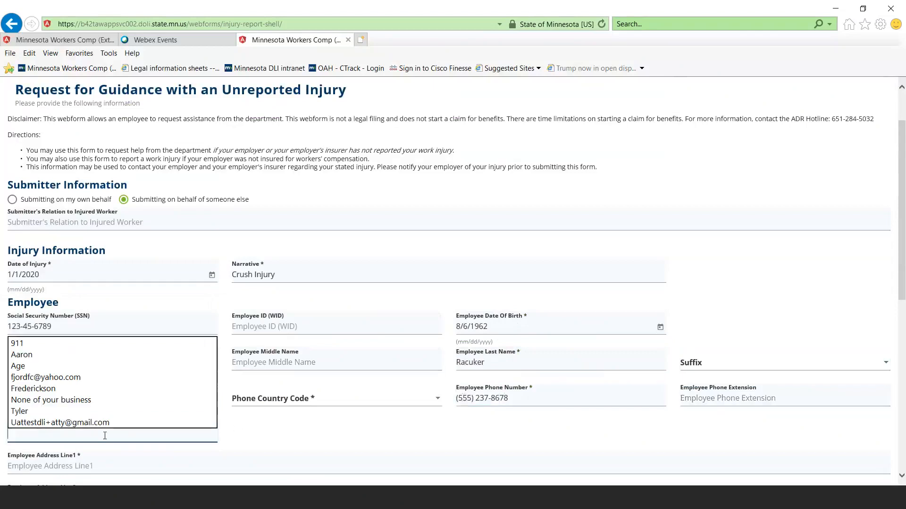
pyautogui.write('Pwete')
pyautogui.press('BackSpace')
pyautogui.press('BackSpace')
pyautogui.press('BackSpace')
pyautogui.press('BackSpace')
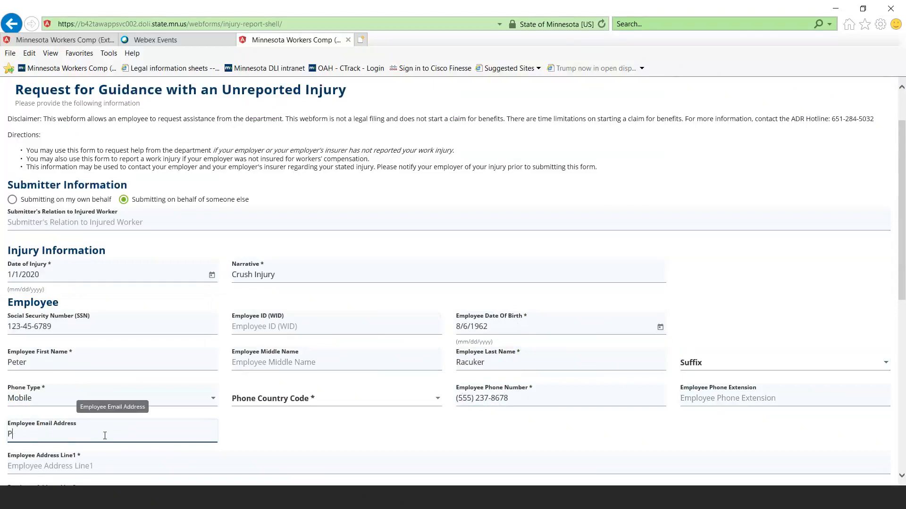
pyautogui.press('Tab')
# Enter the employee's street address in the first address line
pyautogui.scroll(-3, 61, 388)
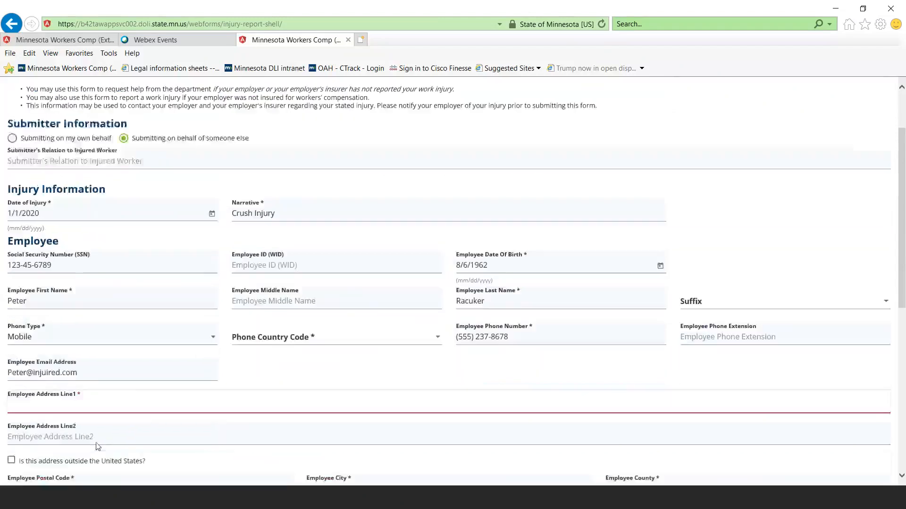
pyautogui.write('12')
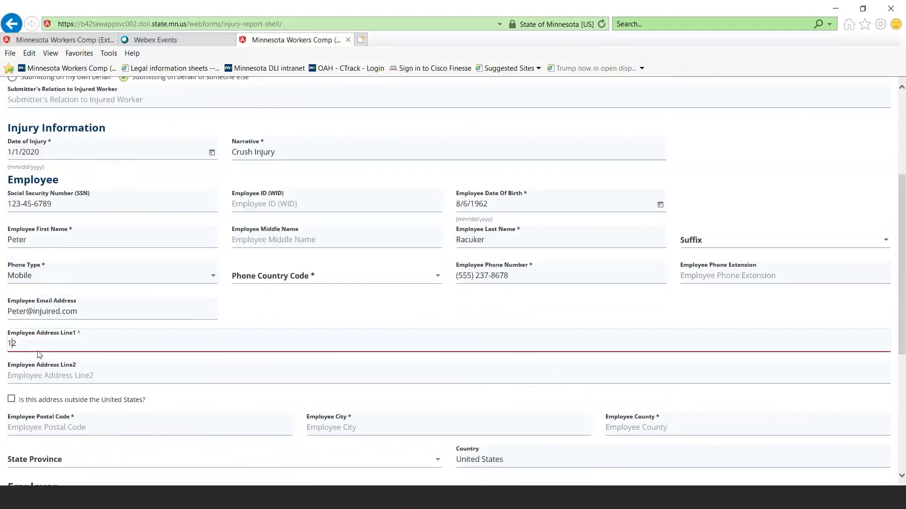
pyautogui.write('3 Main')
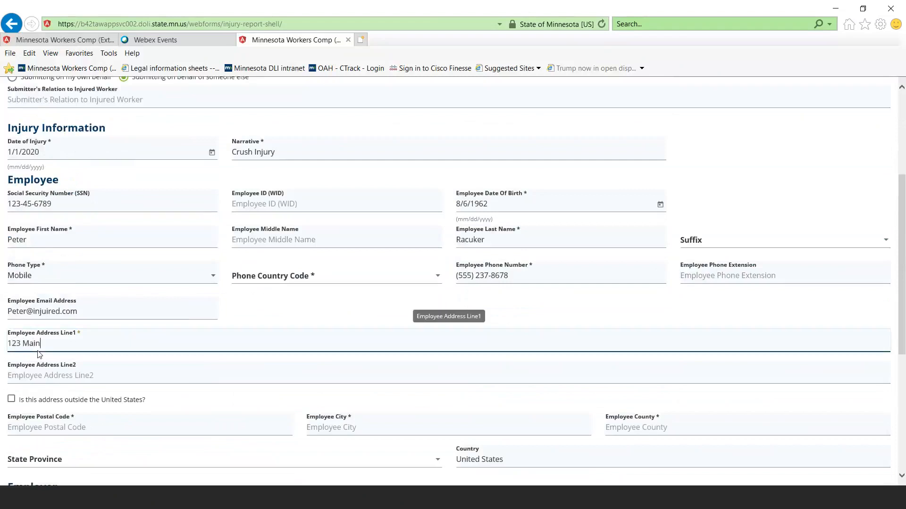
pyautogui.write(' Street')
pyautogui.press('Tab')
# Enter the employee's postal code so the city, county and state fill in, leaving the second address line blank
pyautogui.scroll(-3, 314, 440)
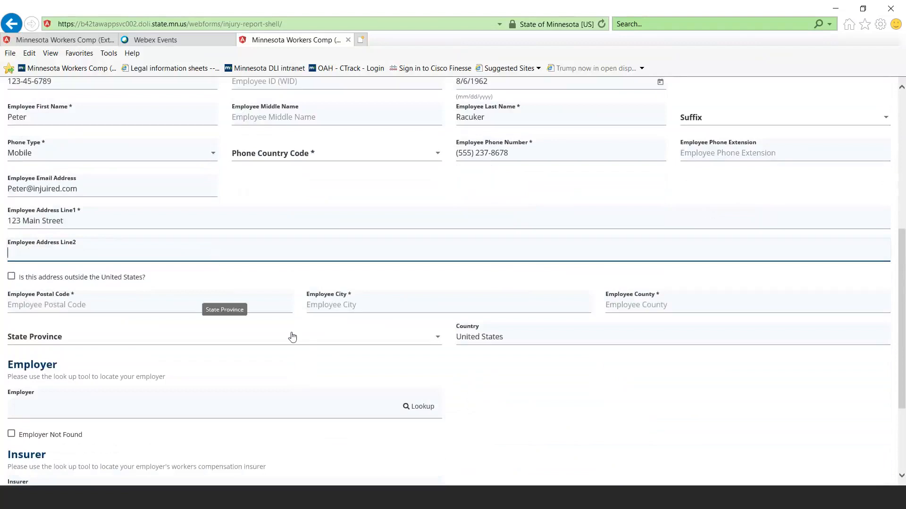
pyautogui.click(83, 307)
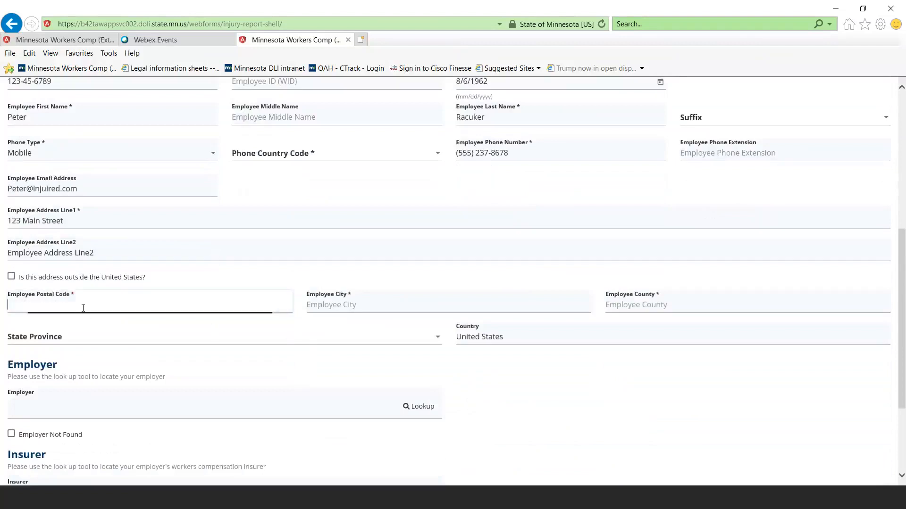
pyautogui.write('55555')
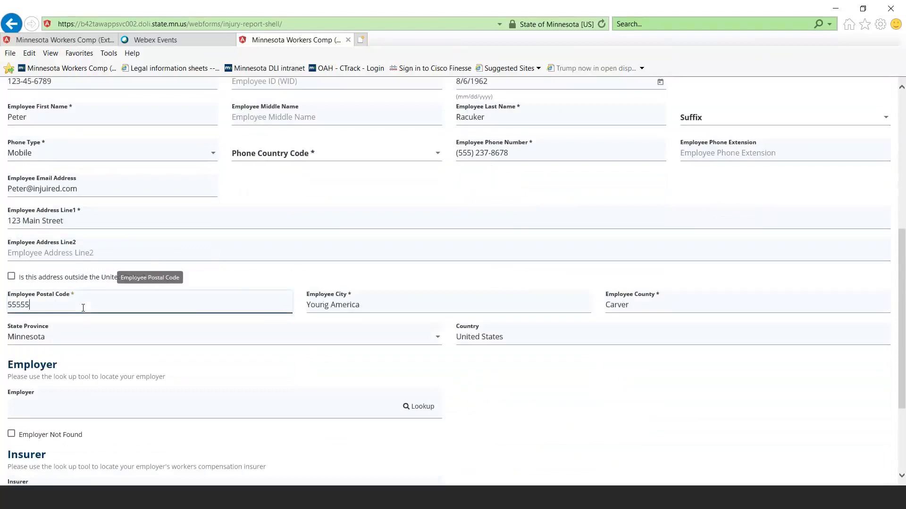
pyautogui.press('Tab')
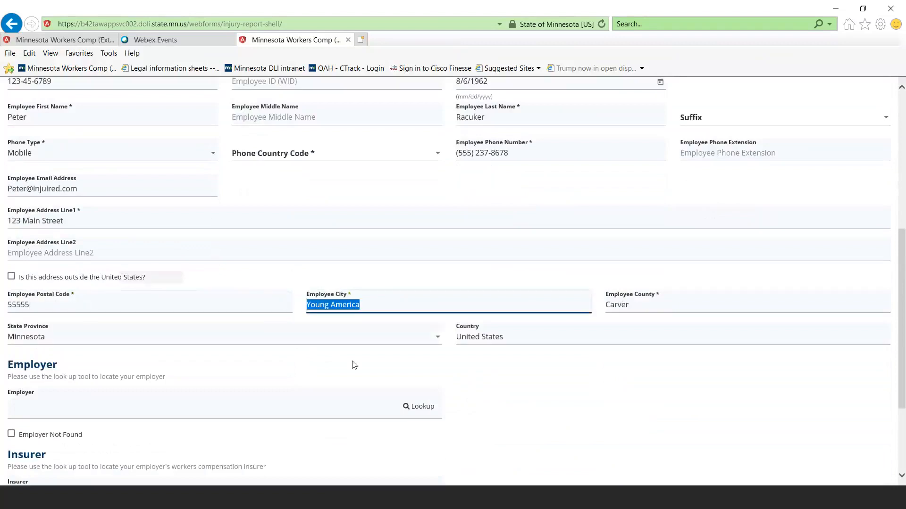
pyautogui.click(518, 364)
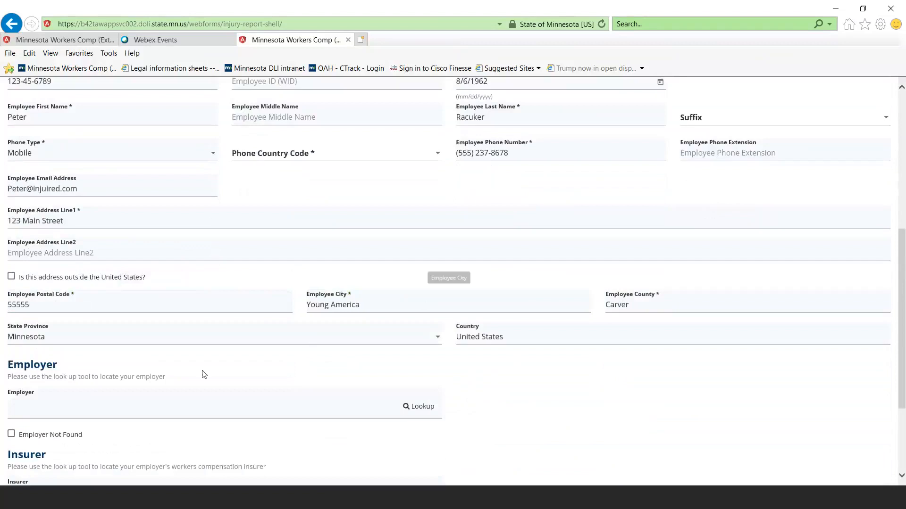
# Look up employers matching "campus" and set United Campus Ministry as the employer
pyautogui.scroll(-1, 104, 347)
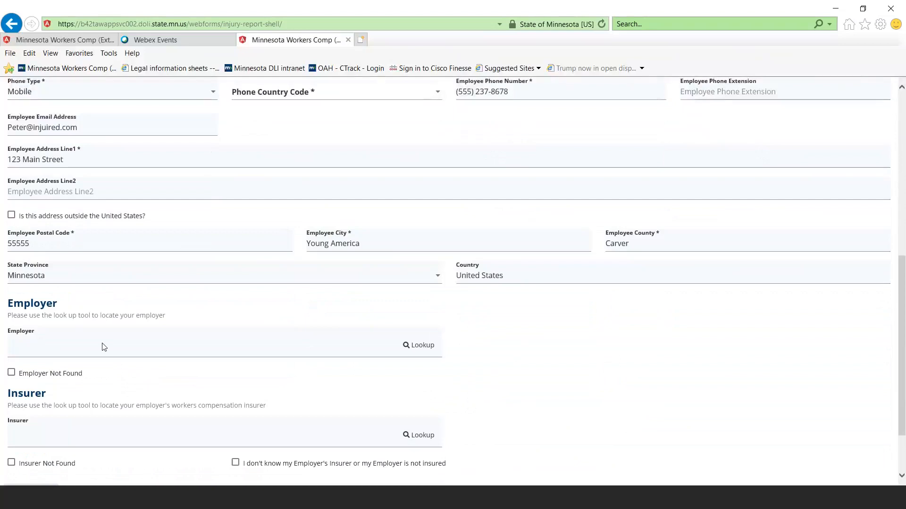
pyautogui.click(136, 352)
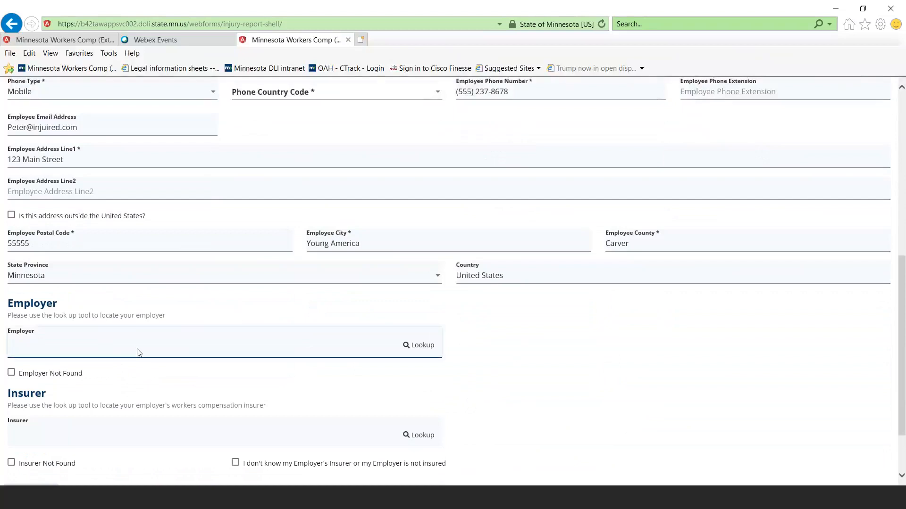
pyautogui.click(419, 346)
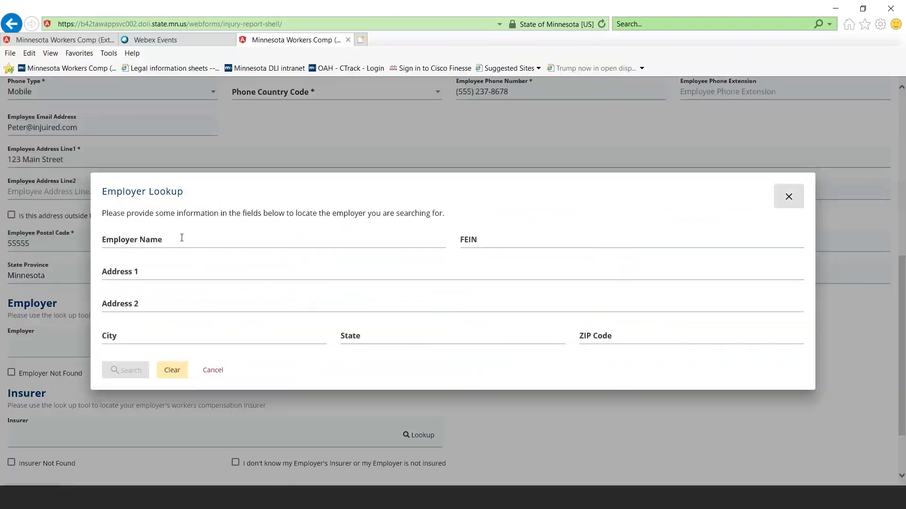
pyautogui.click(182, 238)
pyautogui.write('campus')
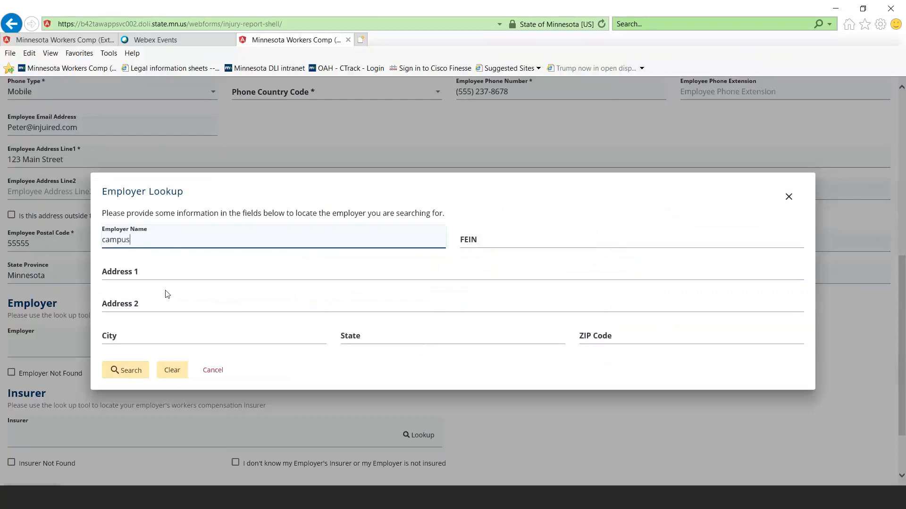
pyautogui.click(133, 379)
pyautogui.click(133, 379)
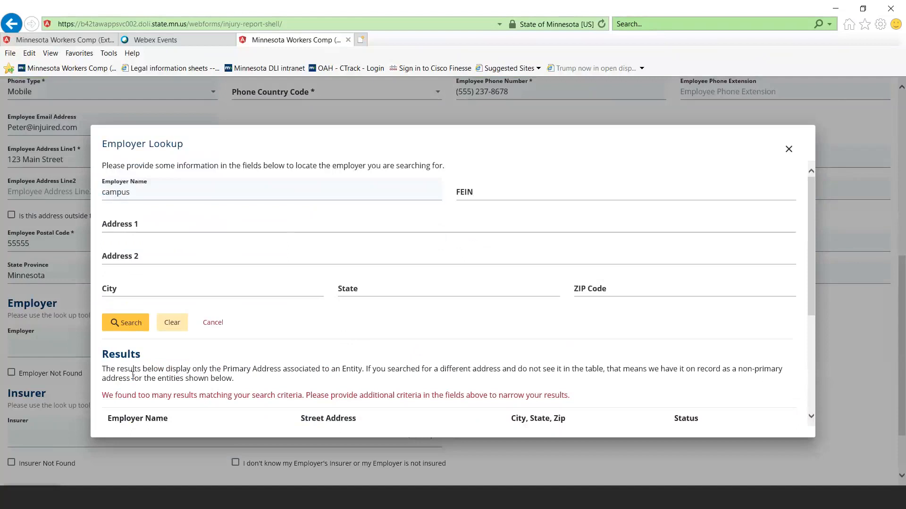
pyautogui.scroll(-2, 133, 375)
pyautogui.scroll(-2, 133, 373)
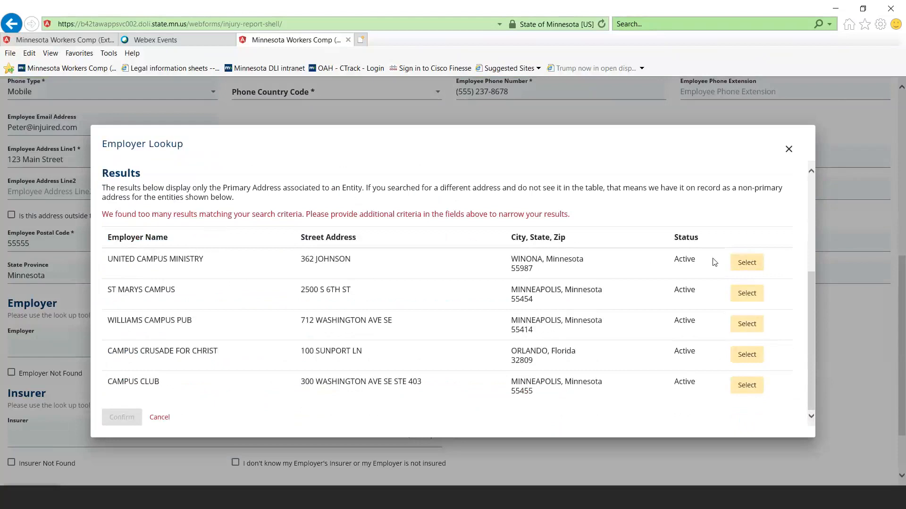
pyautogui.click(739, 269)
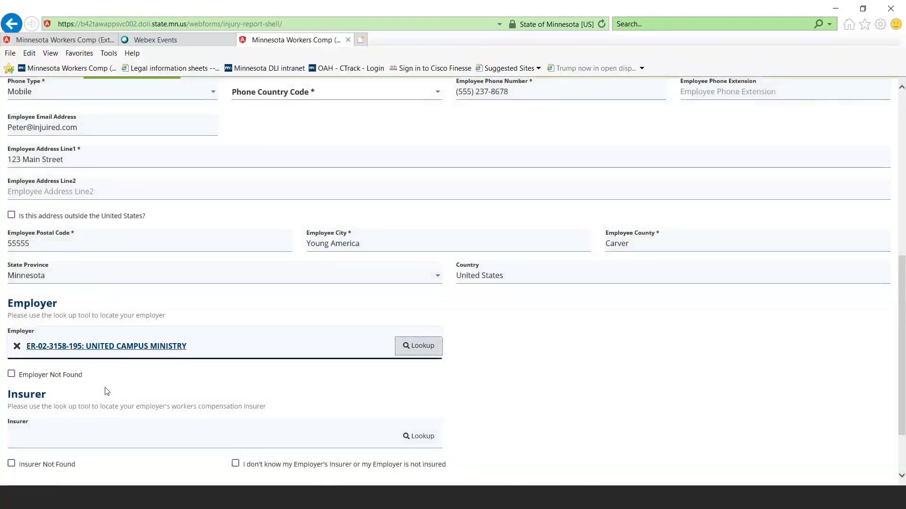
# Look up insurers matching "united" and set United Glass Inc as the employer's insurer
pyautogui.scroll(-2, 278, 369)
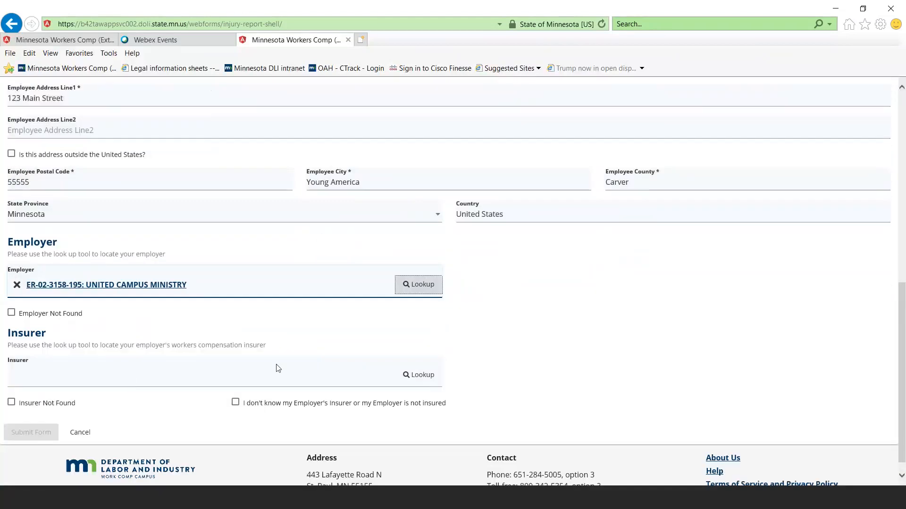
pyautogui.click(421, 376)
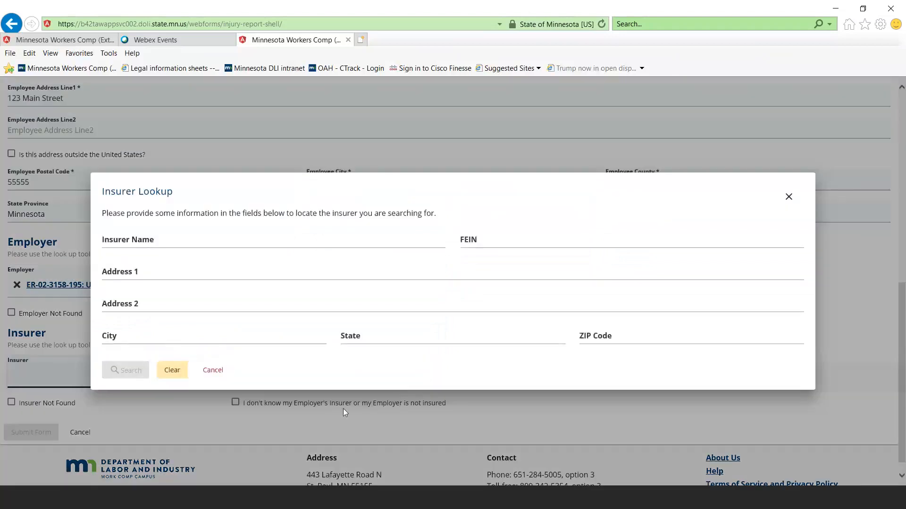
pyautogui.click(132, 241)
pyautogui.write('united')
pyautogui.click(127, 373)
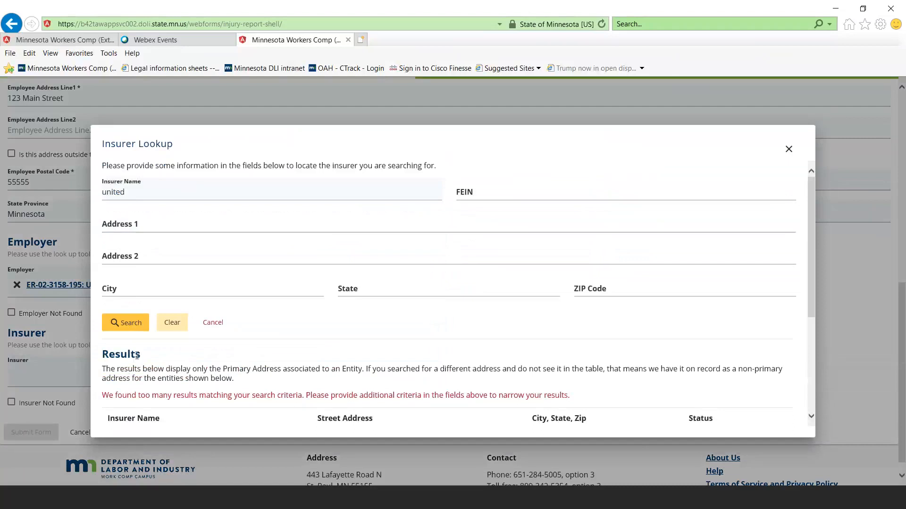
pyautogui.scroll(-3, 447, 267)
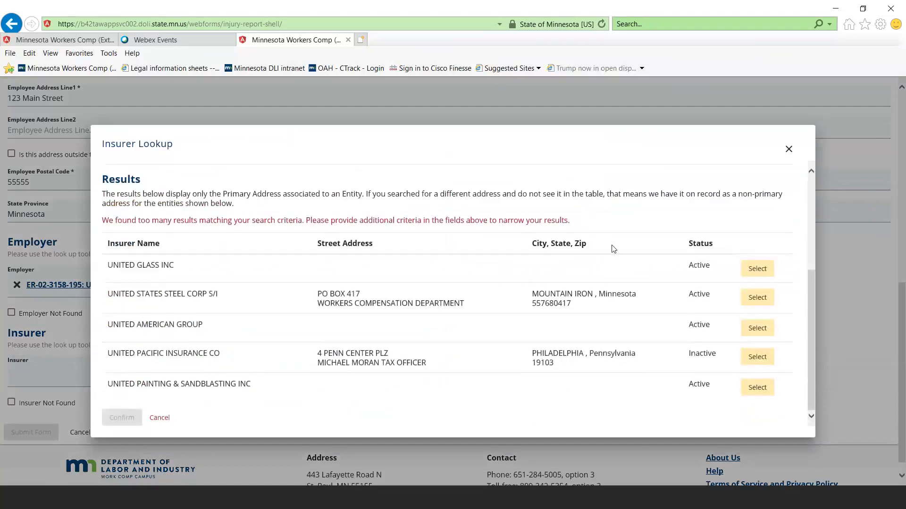
pyautogui.click(755, 269)
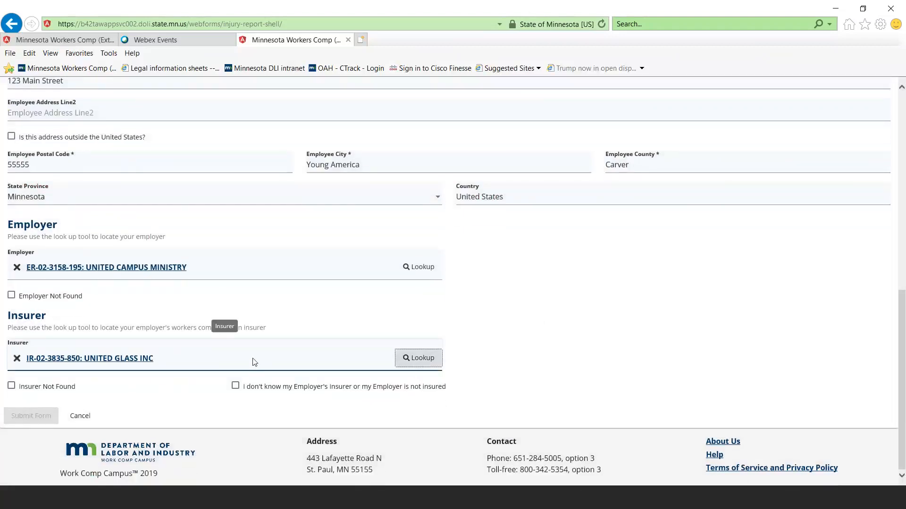
# Review the form's submitter, injury, employee, employer and insurer entries for missing required information
pyautogui.scroll(5, 495, 316)
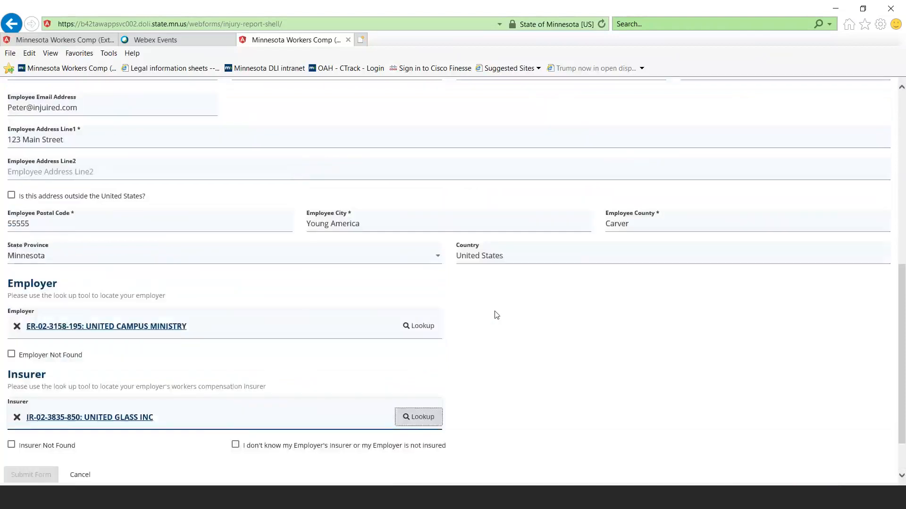
pyautogui.scroll(3, 477, 324)
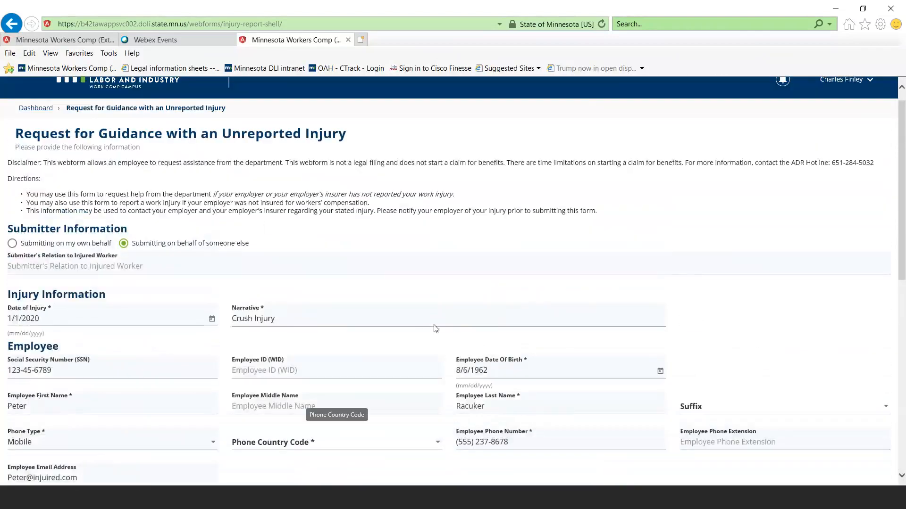
pyautogui.scroll(-1, 484, 316)
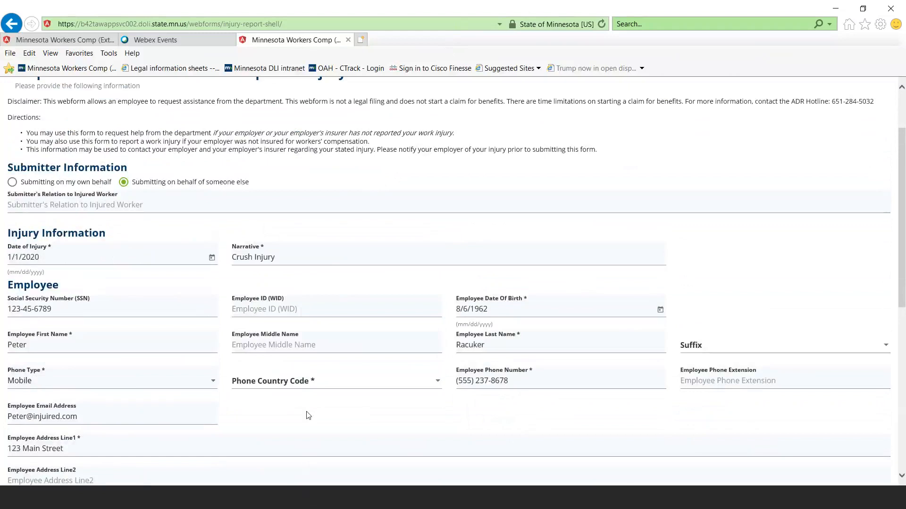
pyautogui.scroll(-3, 309, 415)
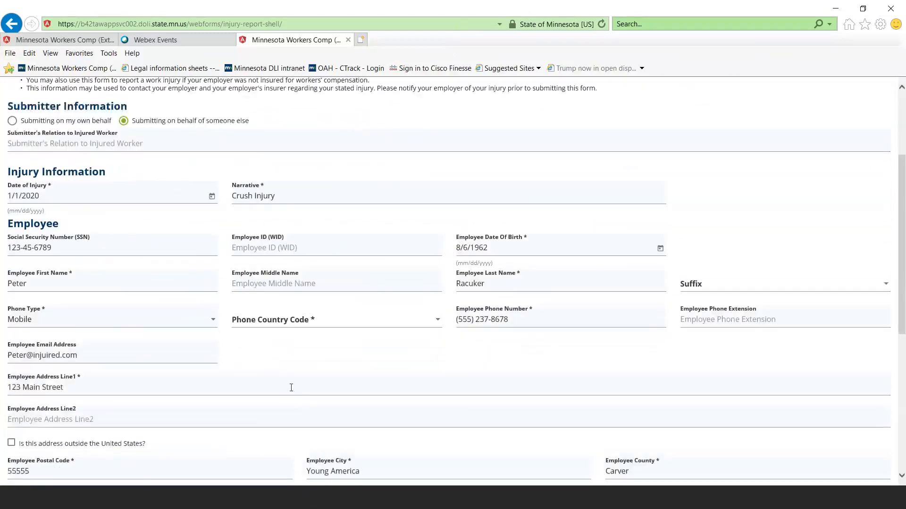
pyautogui.scroll(-3, 291, 388)
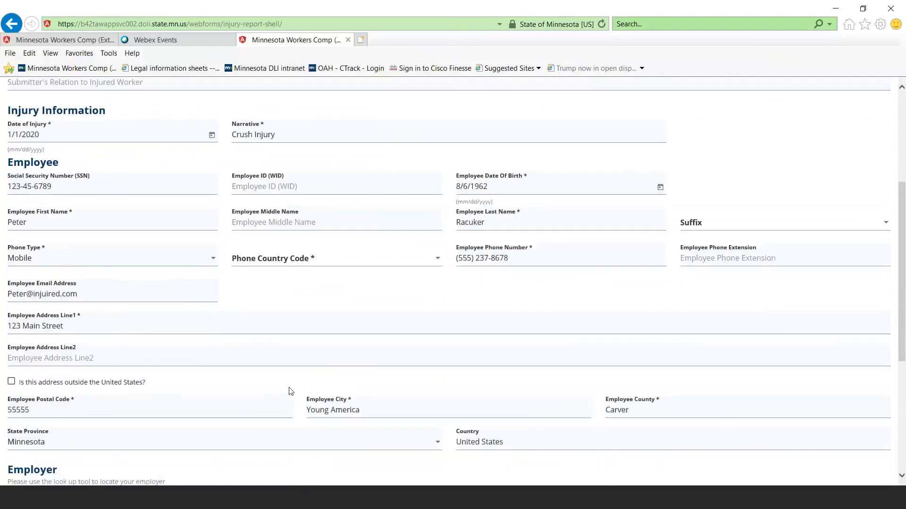
pyautogui.scroll(-6, 291, 392)
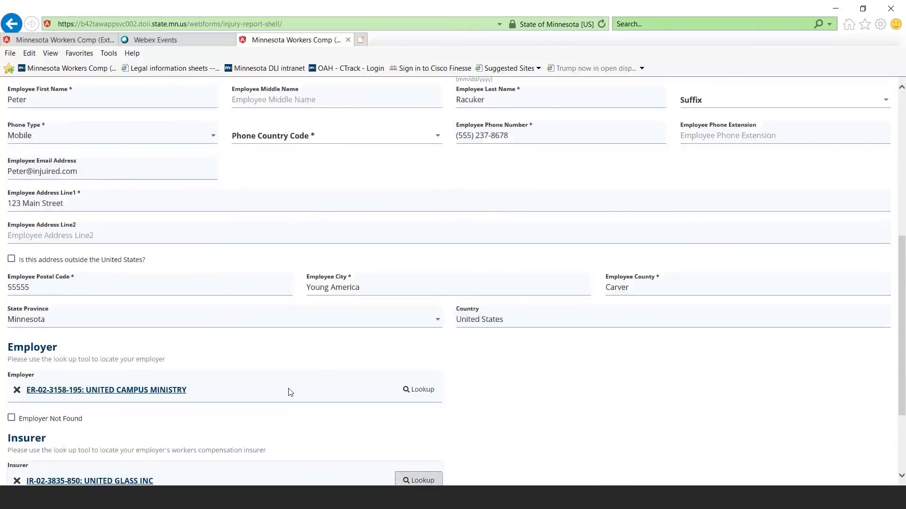
# Check the form for missing entries and fill in the submitter's relation to the injured worker as "Attorney"
pyautogui.scroll(-3, 290, 392)
pyautogui.scroll(-3, 288, 391)
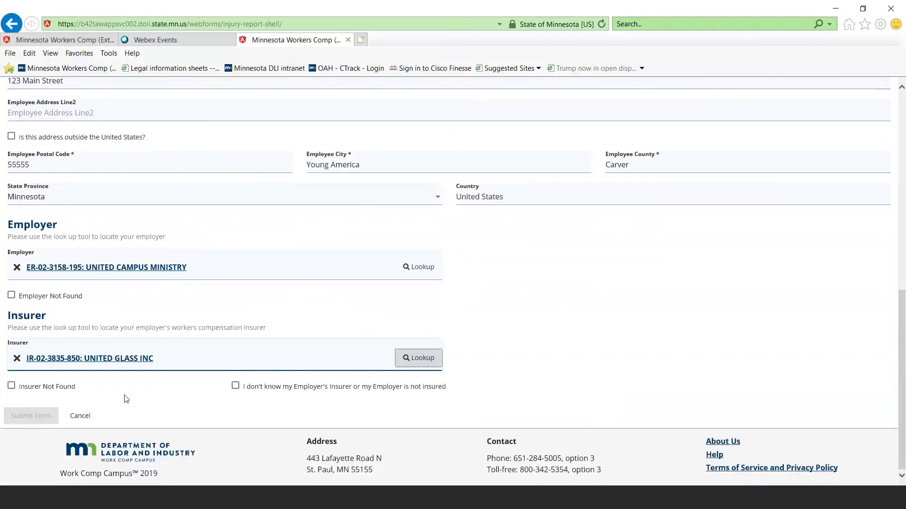
pyautogui.scroll(3, 105, 404)
pyautogui.scroll(-3, 106, 403)
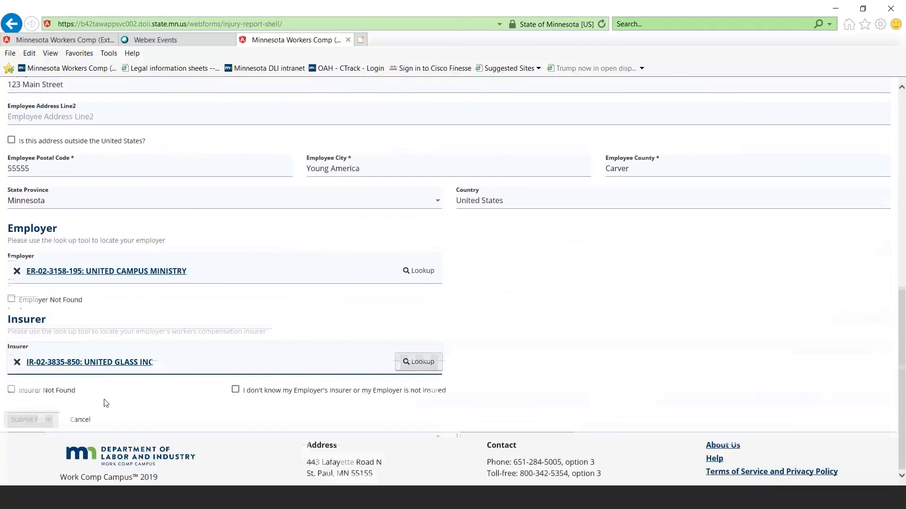
pyautogui.scroll(15, 105, 404)
pyautogui.scroll(3, 106, 403)
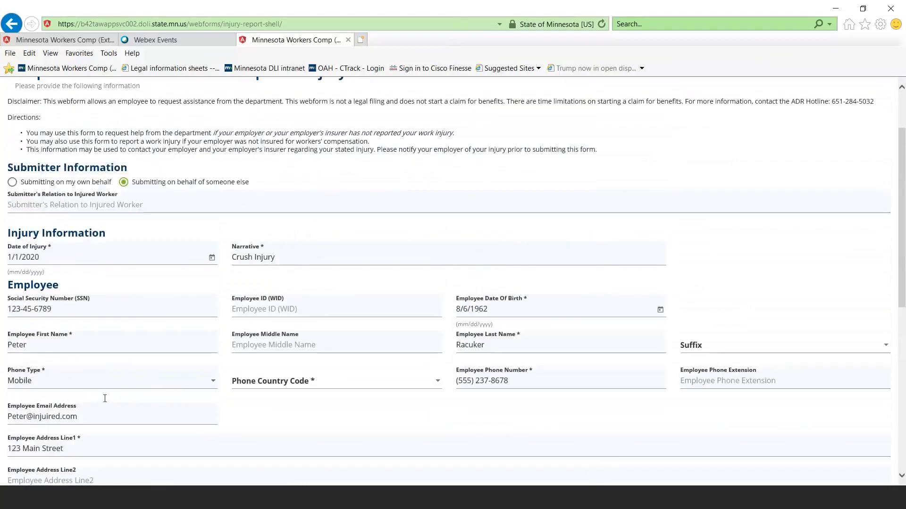
pyautogui.click(131, 204)
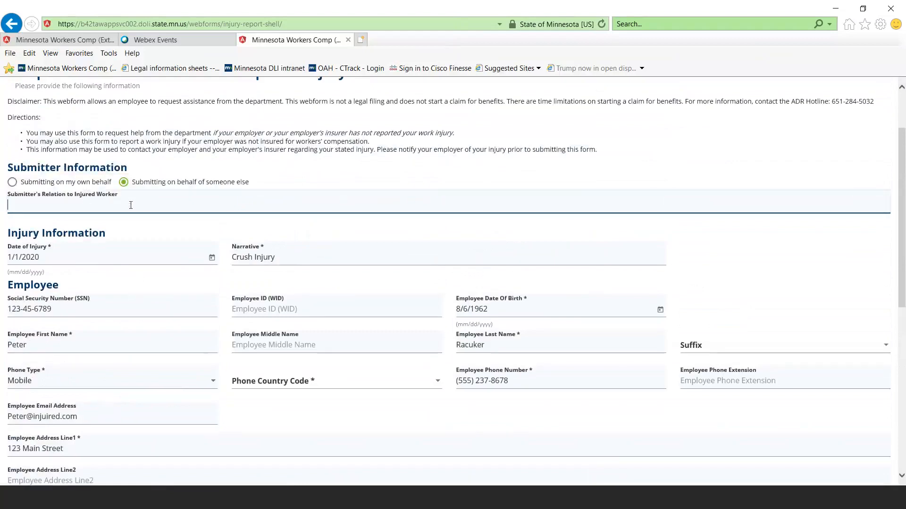
pyautogui.write('Attorney')
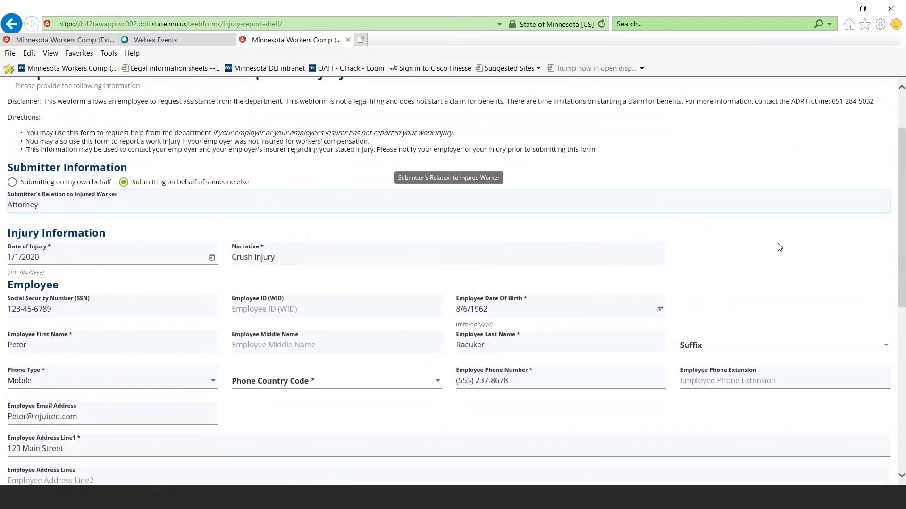
# Set the missing country code for the employee's phone to United States (+1)
pyautogui.scroll(-7, 779, 248)
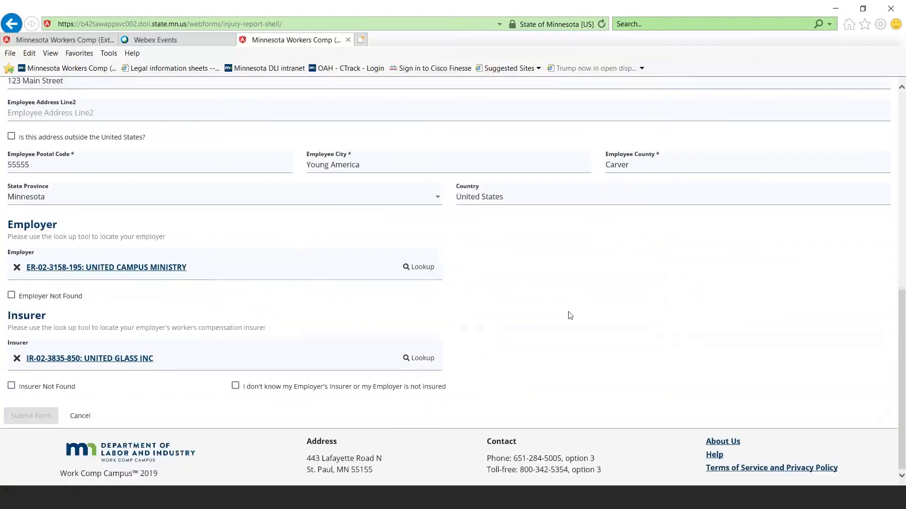
pyautogui.scroll(5, 569, 315)
pyautogui.scroll(-1, 570, 316)
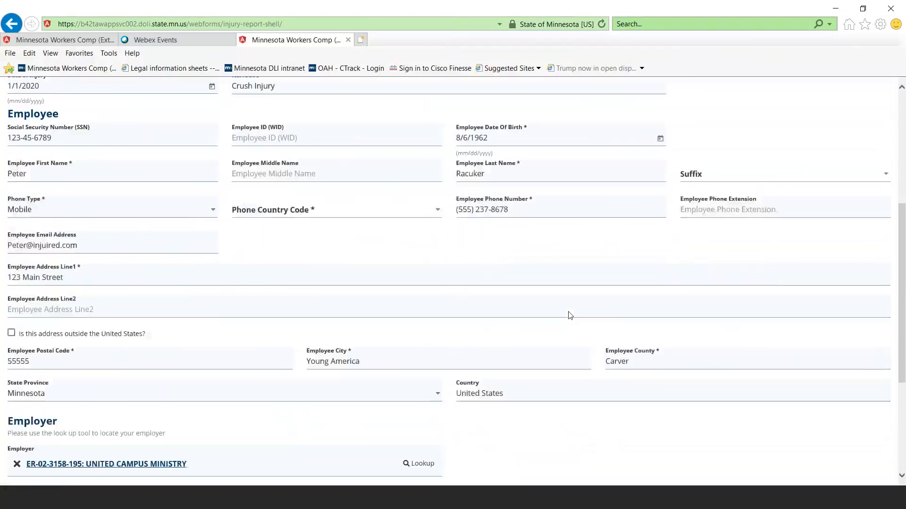
pyautogui.scroll(-4, 570, 315)
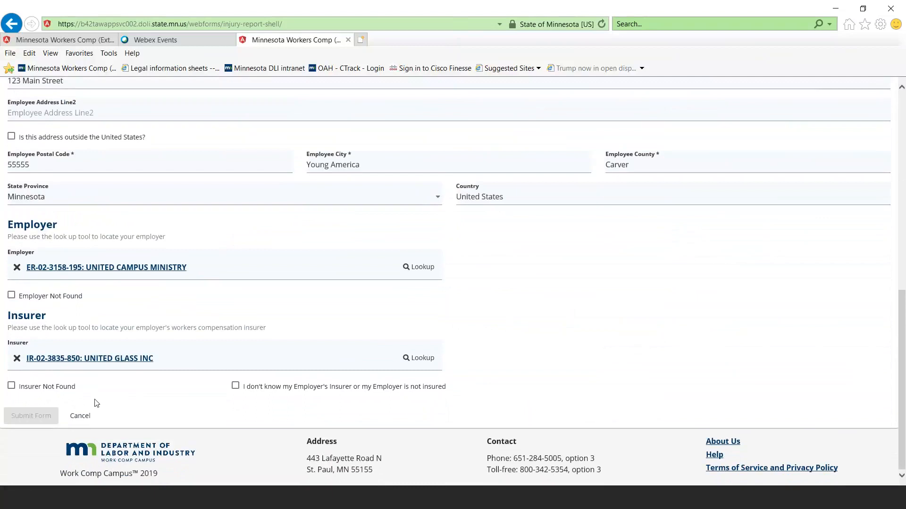
pyautogui.scroll(4, 100, 399)
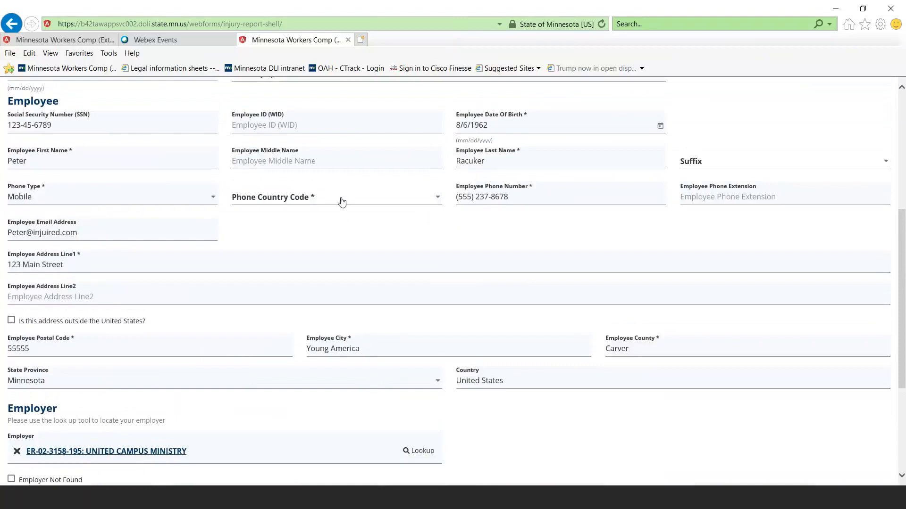
pyautogui.click(369, 213)
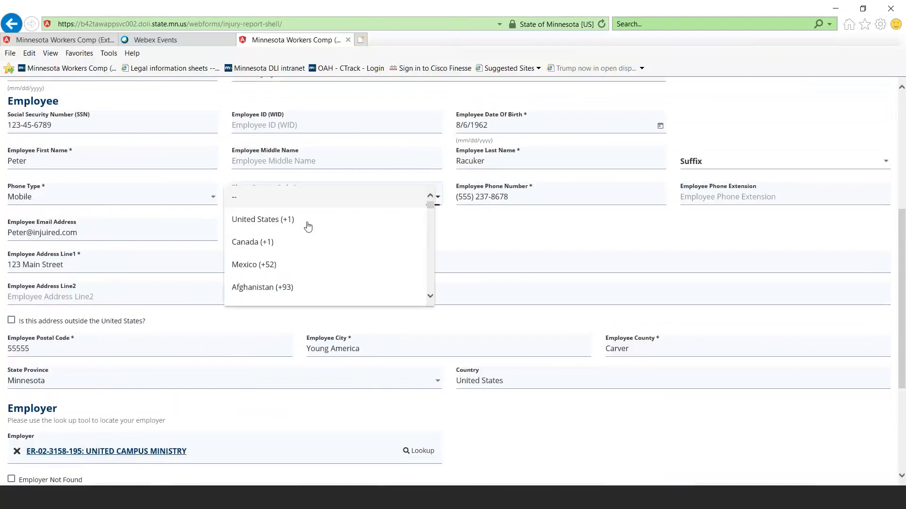
pyautogui.click(282, 227)
# Submit the completed request for guidance with an unreported injury and return to the portal's My Overview page
pyautogui.scroll(-5, 282, 228)
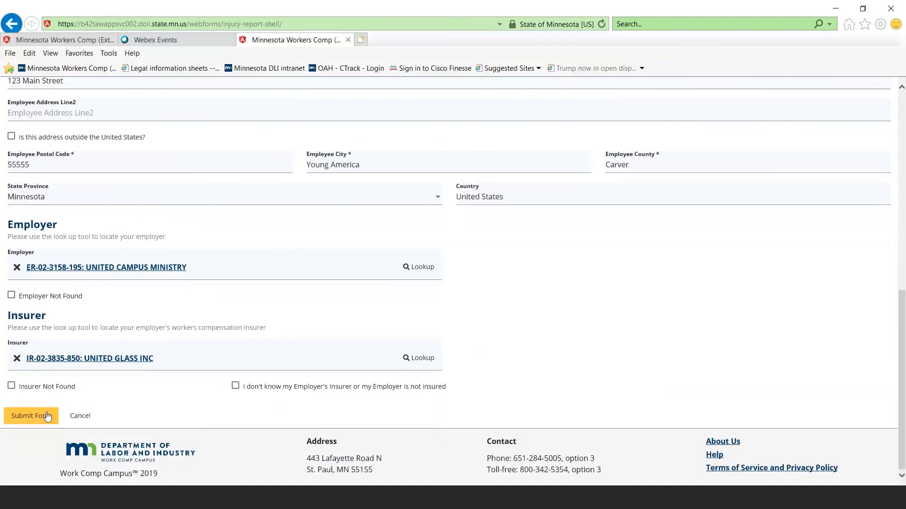
pyautogui.scroll(6, 298, 166)
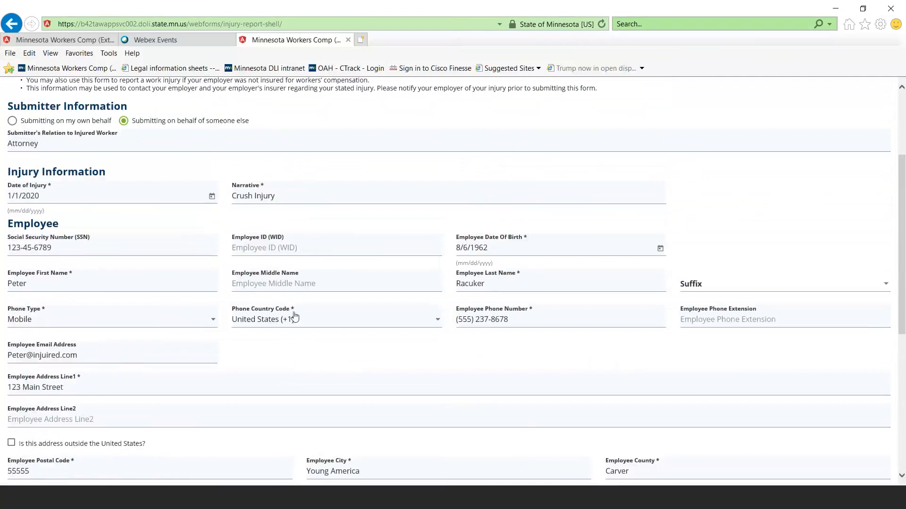
pyautogui.scroll(-6, 265, 364)
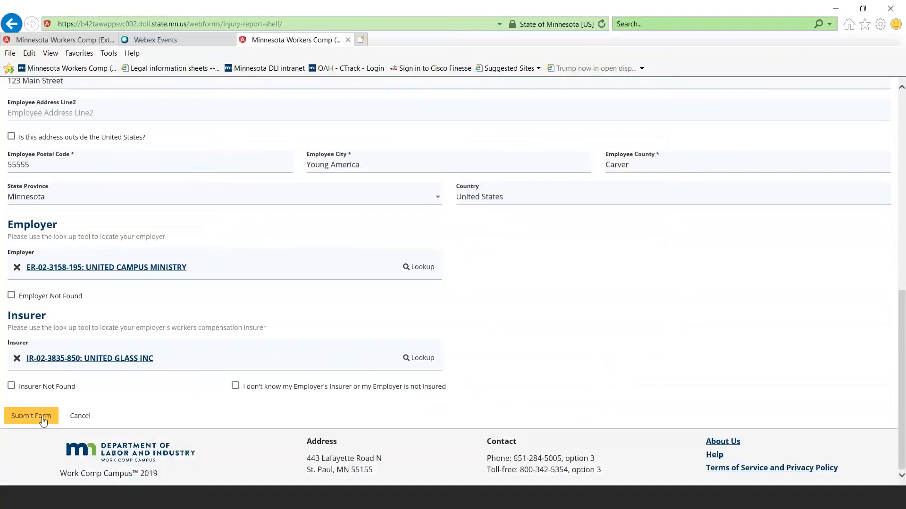
pyautogui.click(41, 418)
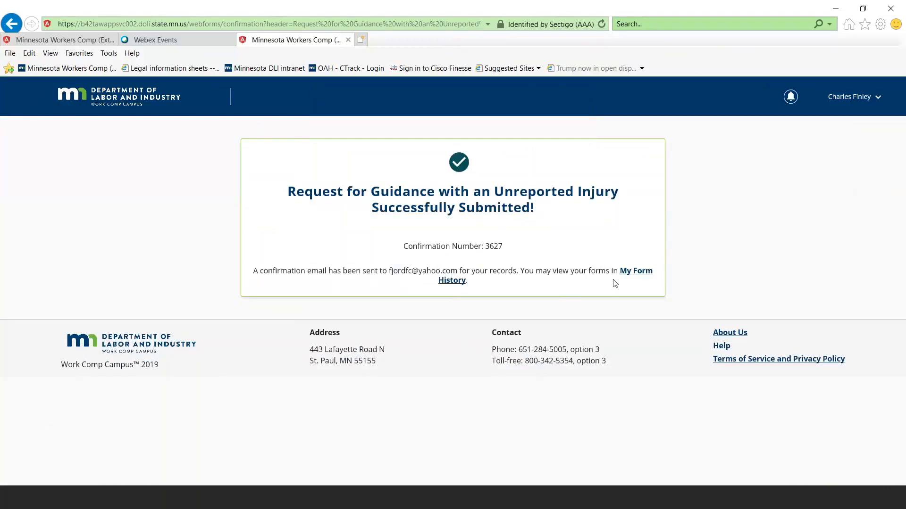
pyautogui.click(131, 103)
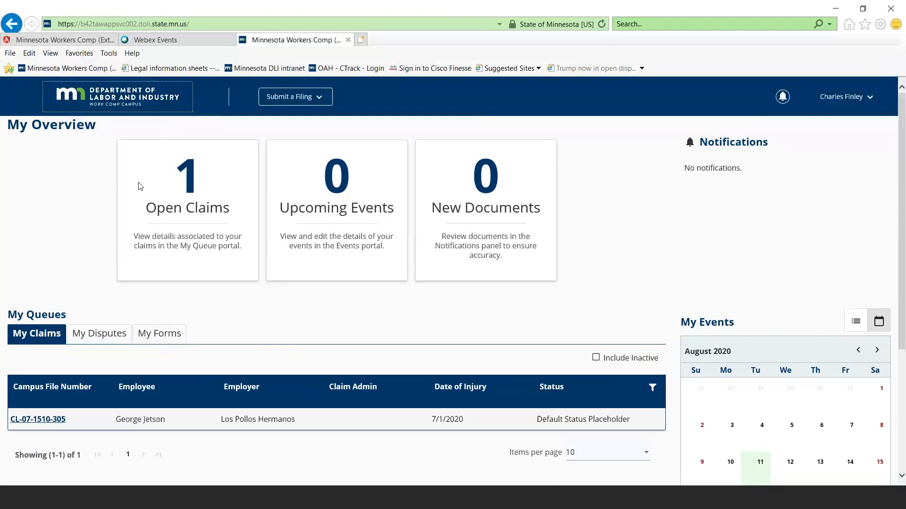
# Switch to the "Campus 101 for Attorneys" presentation in PowerPoint and advance from the Demo slide to slide 21
pyautogui.click(165, 499)
pyautogui.click(93, 399)
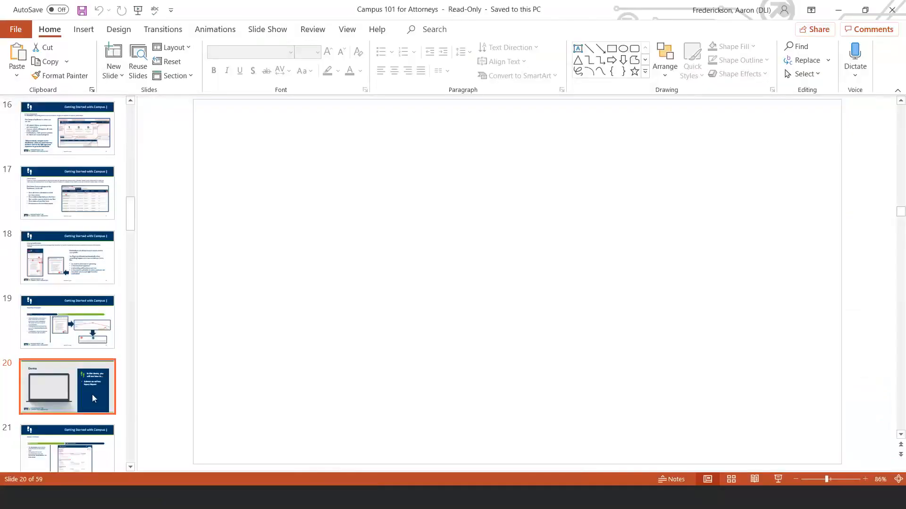
pyautogui.press('Down')
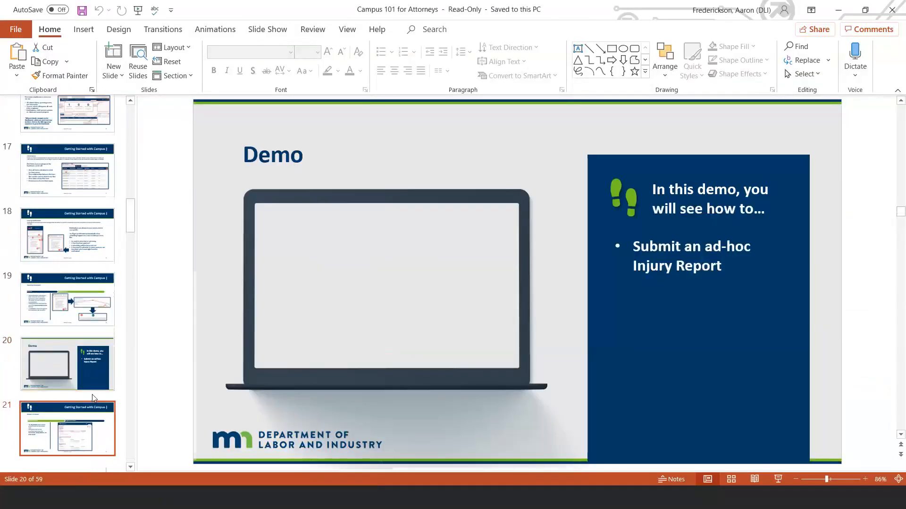
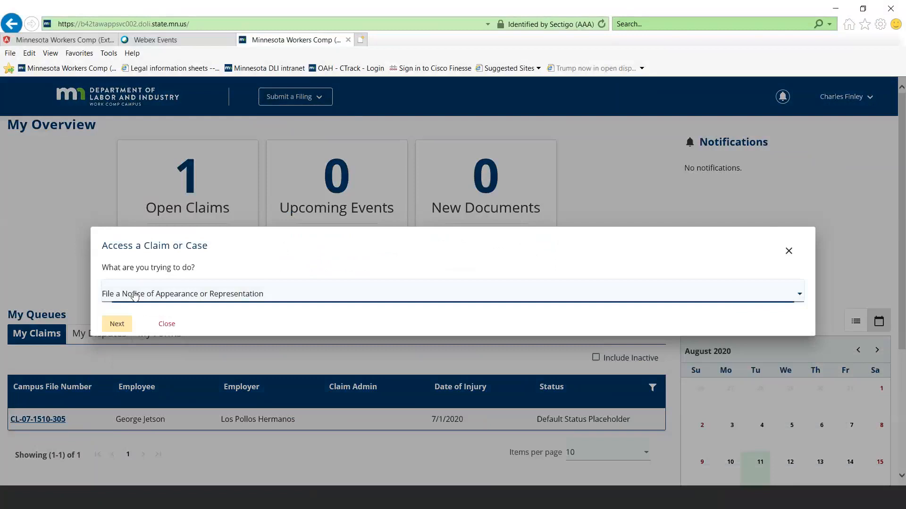
# Start a Notice of Appearance or Representation and locate the claim by its Campus file number and the employee's last name
pyautogui.click(125, 325)
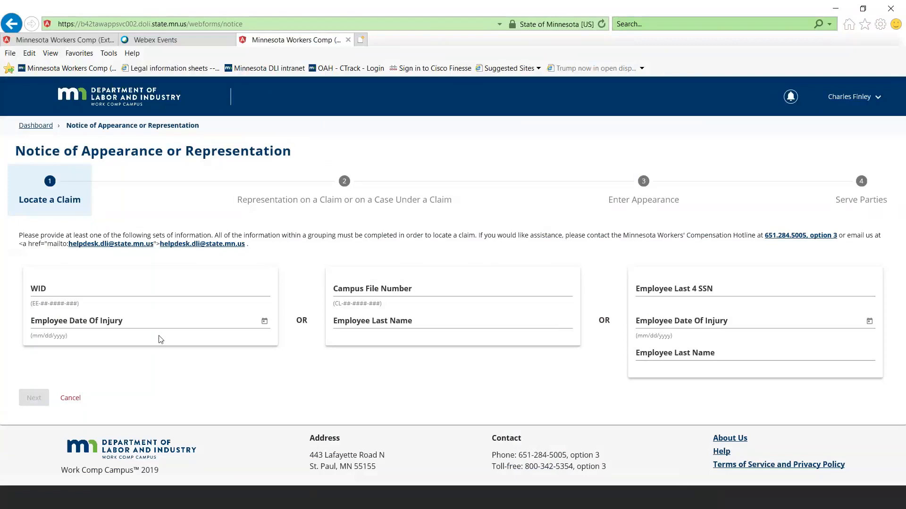
pyautogui.click(375, 293)
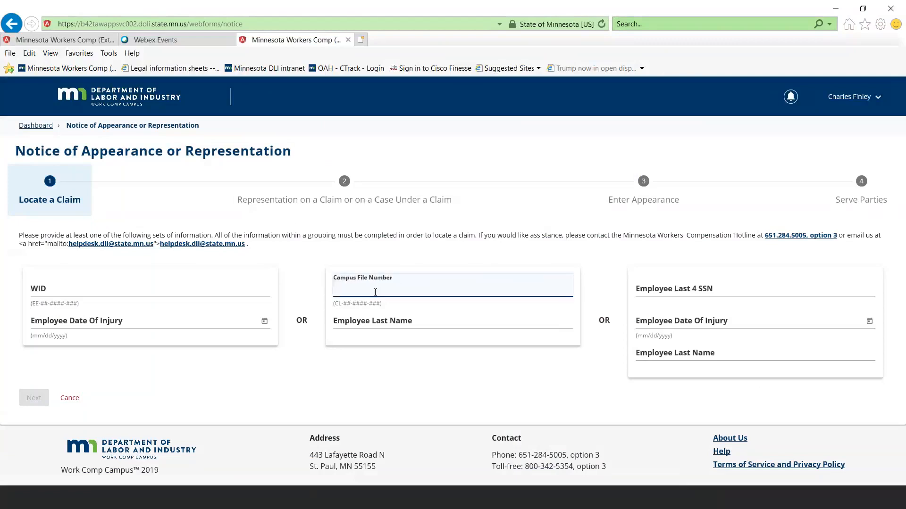
pyautogui.press('Tab')
pyautogui.press('Tab')
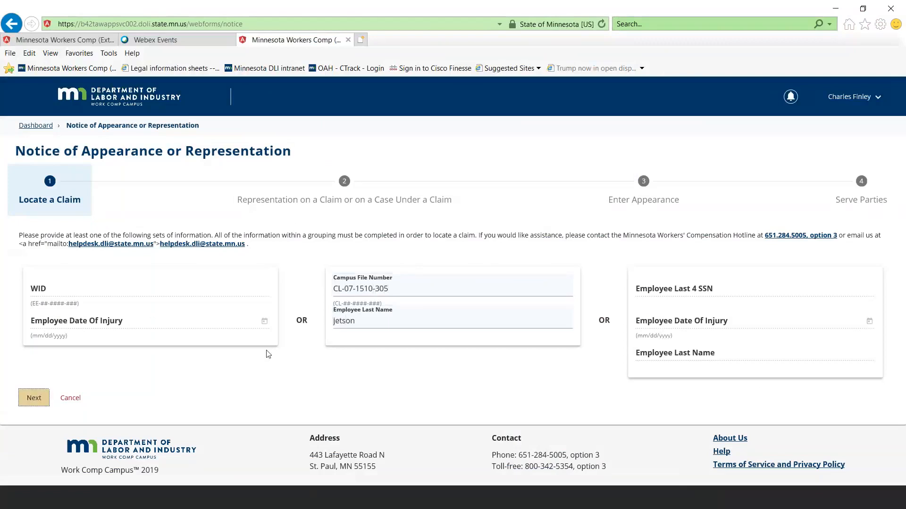
pyautogui.click(38, 399)
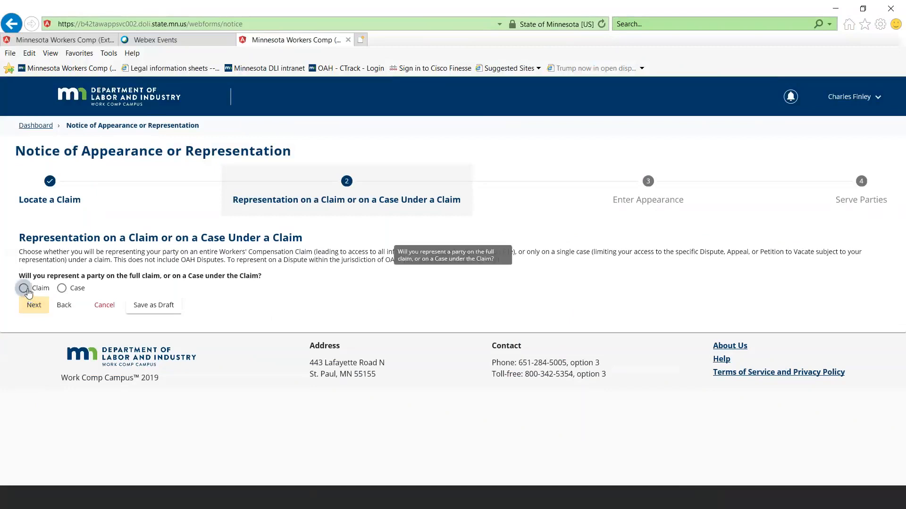
# Choose representation on the full claim and mark Employer and Insurer as the types of party represented
pyautogui.click(24, 288)
pyautogui.click(40, 307)
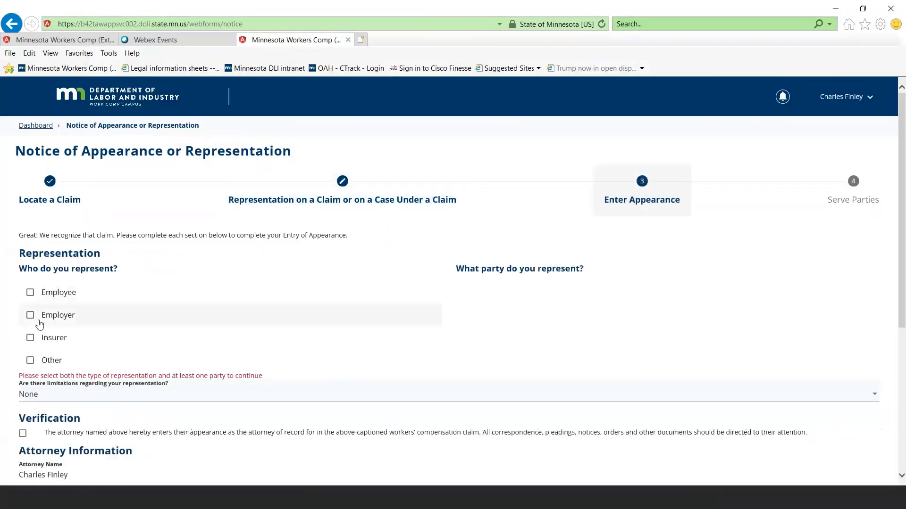
pyautogui.click(31, 315)
pyautogui.click(31, 338)
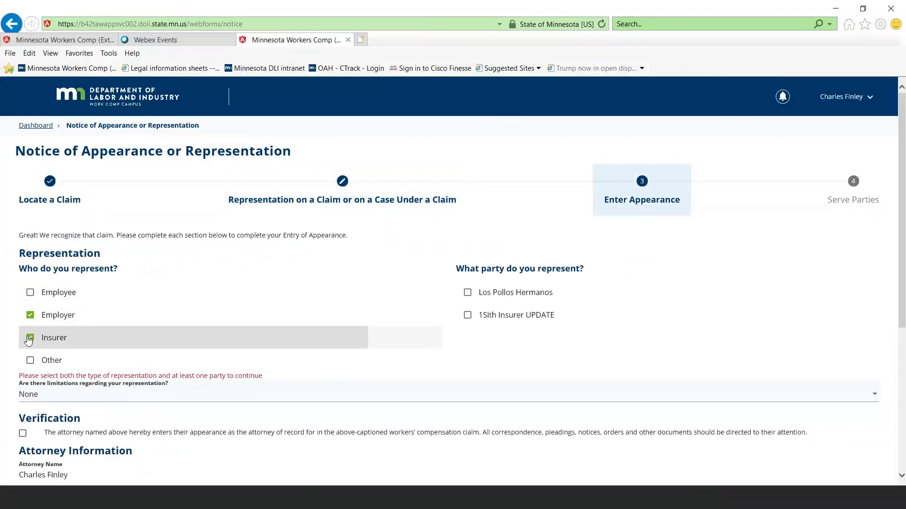
# Accept the attorney verification statement, then leave the notice with the Attorney ID blank and return to the My Overview page
pyautogui.scroll(-2, 15, 338)
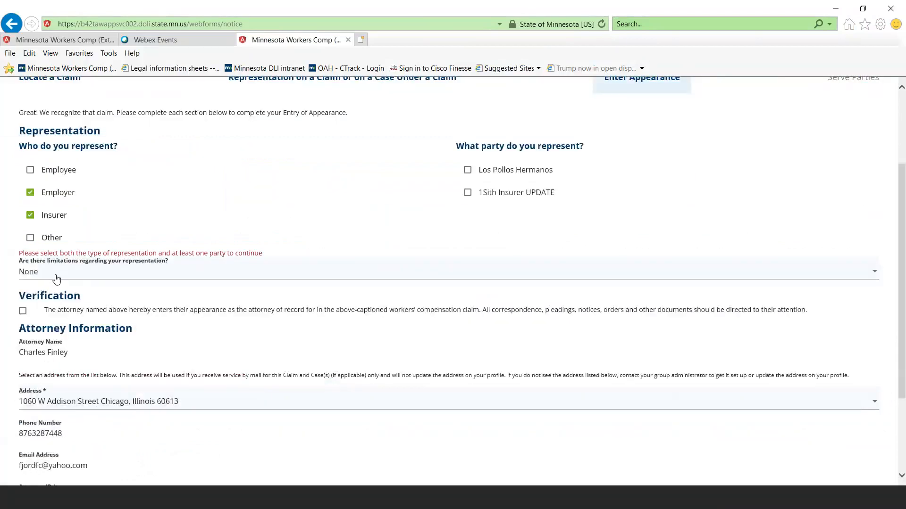
pyautogui.click(23, 313)
pyautogui.scroll(-3, 26, 357)
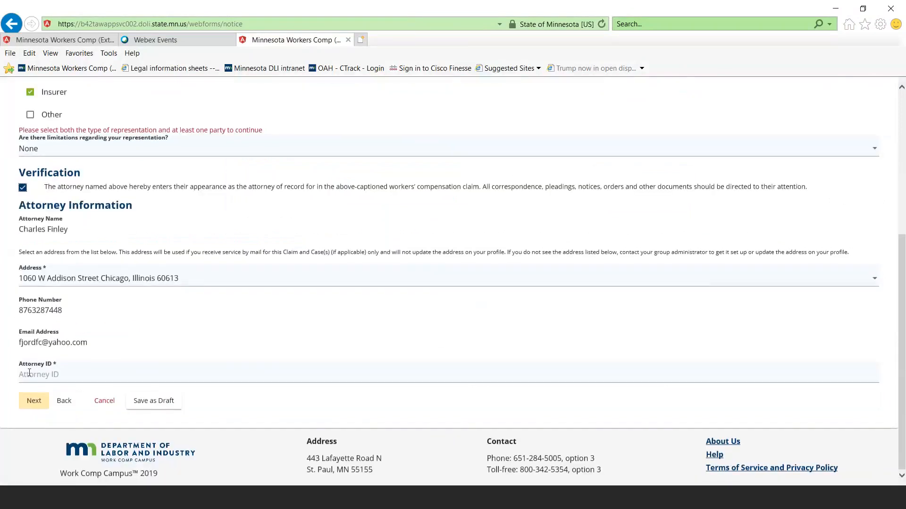
pyautogui.click(30, 372)
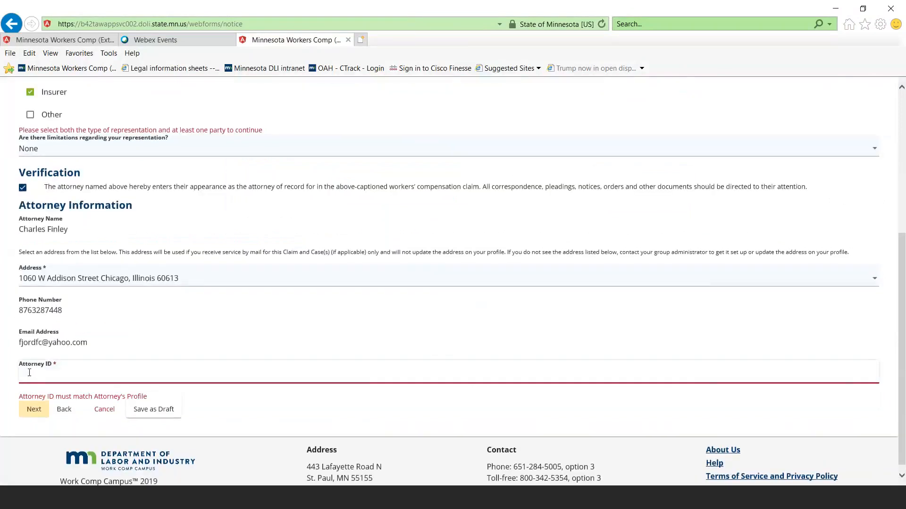
pyautogui.scroll(2, 39, 374)
pyautogui.scroll(4, 40, 374)
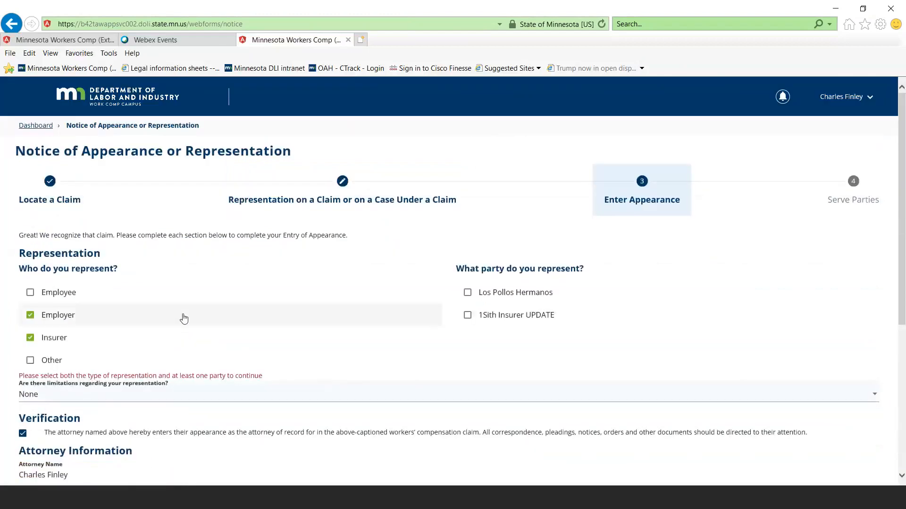
pyautogui.click(142, 99)
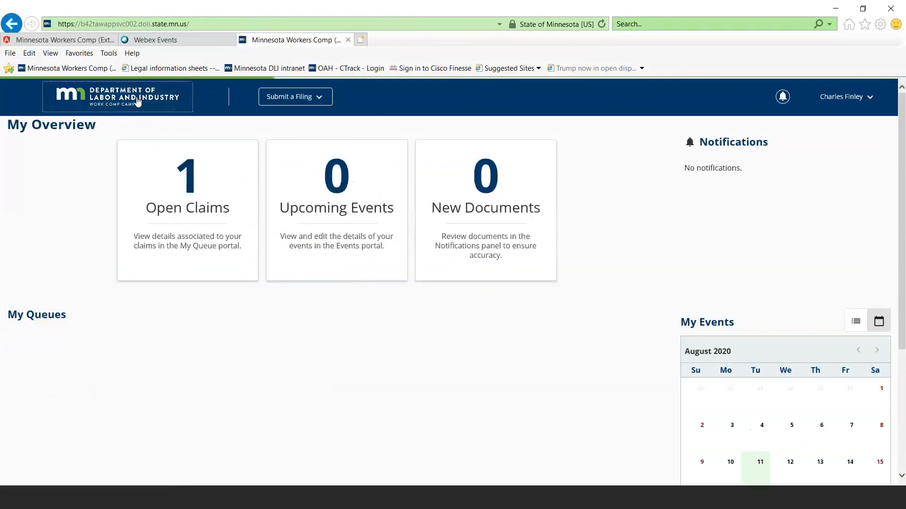
# Switch to the "Campus 101 for Attorneys" presentation in PowerPoint and advance through the Claim Access slides from 31 to 34
pyautogui.click(156, 499)
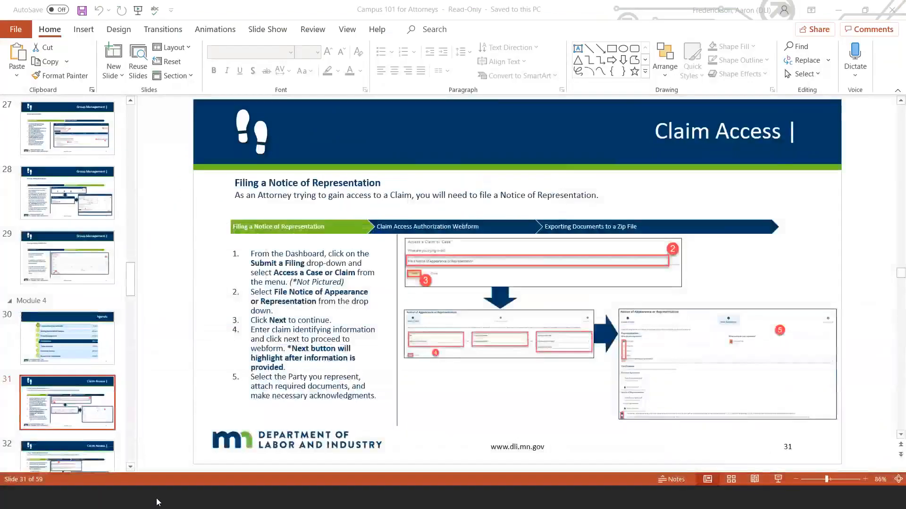
pyautogui.click(157, 502)
pyautogui.click(157, 502)
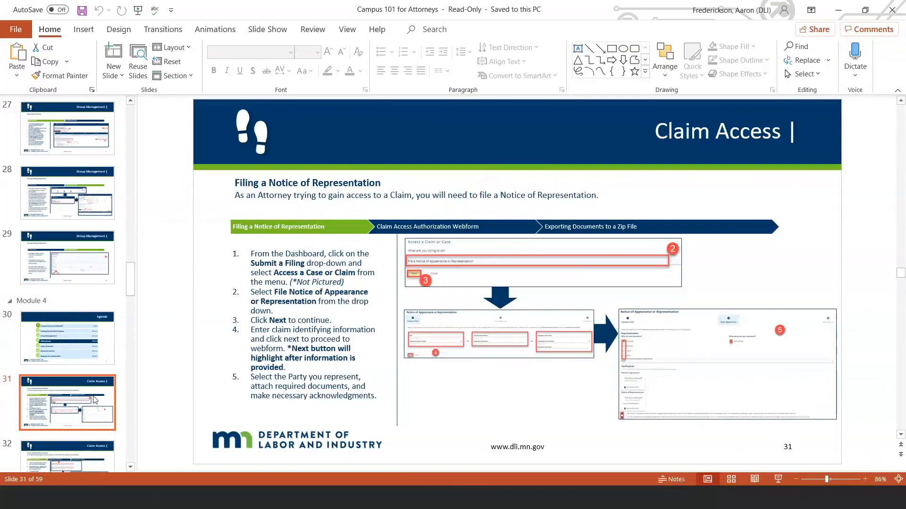
pyautogui.press('Down')
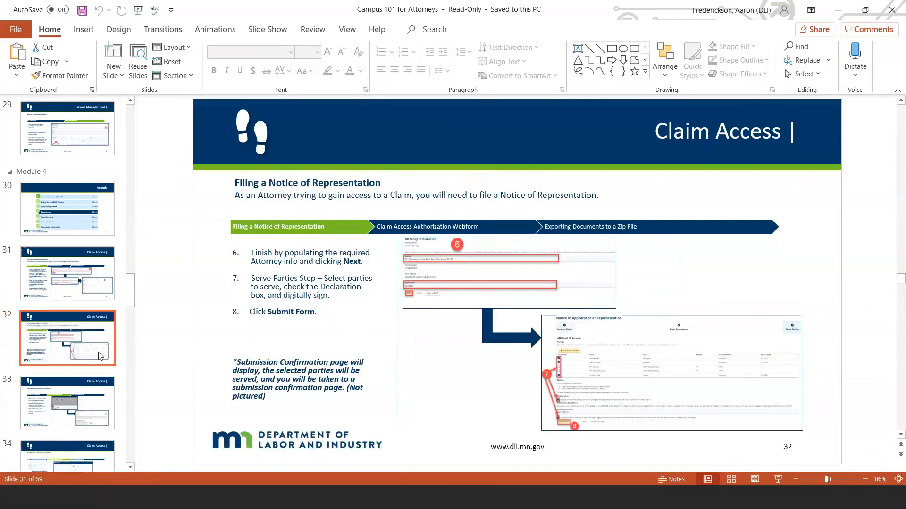
pyautogui.press('Down')
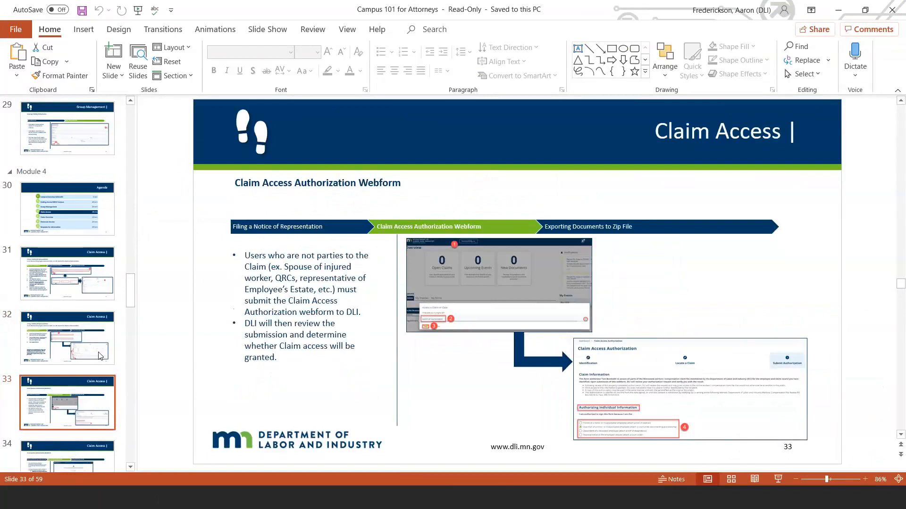
pyautogui.press('Down')
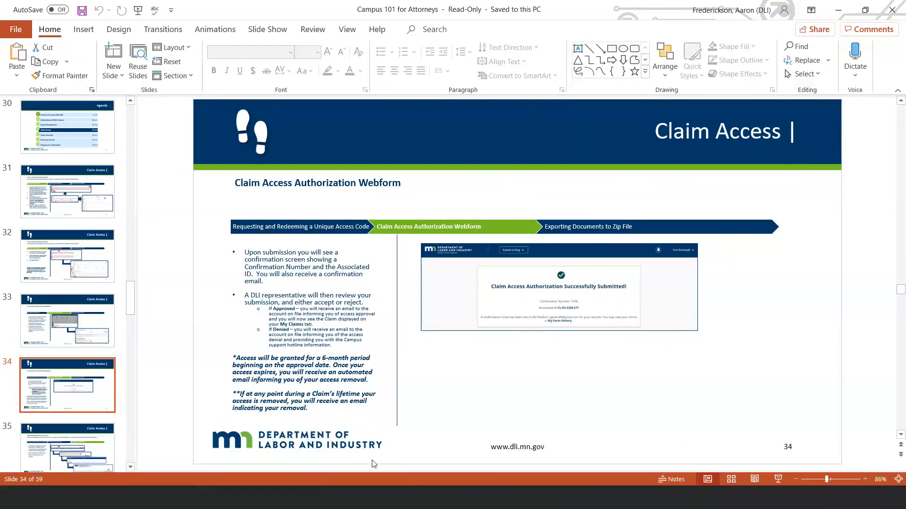
# Switch back to the Work Comp Campus portal and examine the My Disputes and My Forms queues, including the submitted notice's confirmation number
pyautogui.click(340, 449)
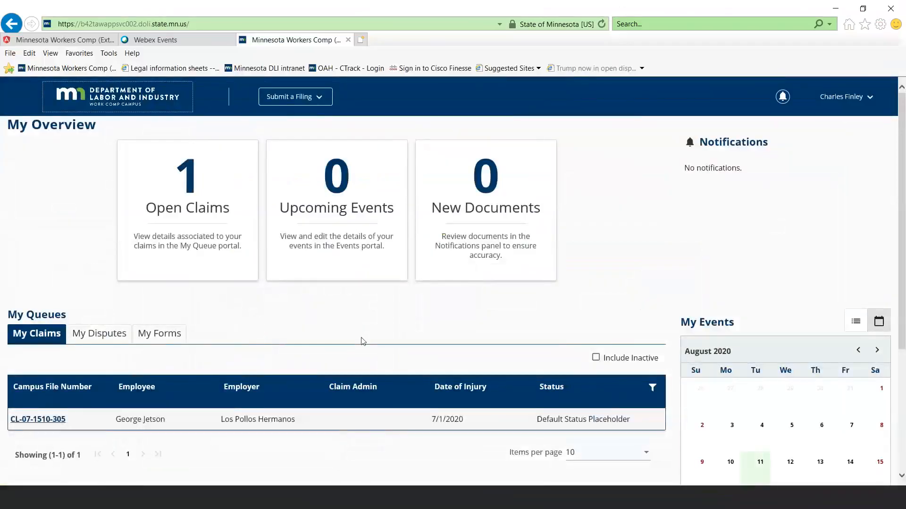
pyautogui.scroll(-3, 364, 341)
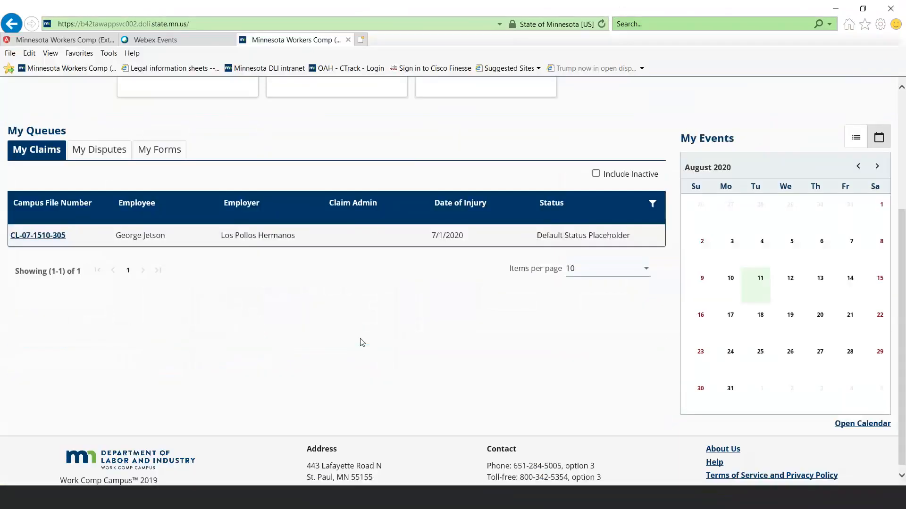
pyautogui.click(110, 147)
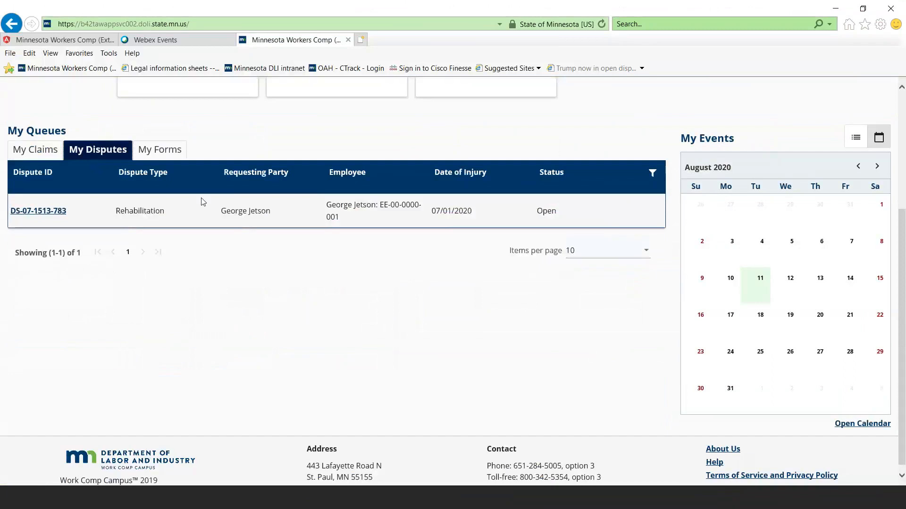
pyautogui.click(147, 150)
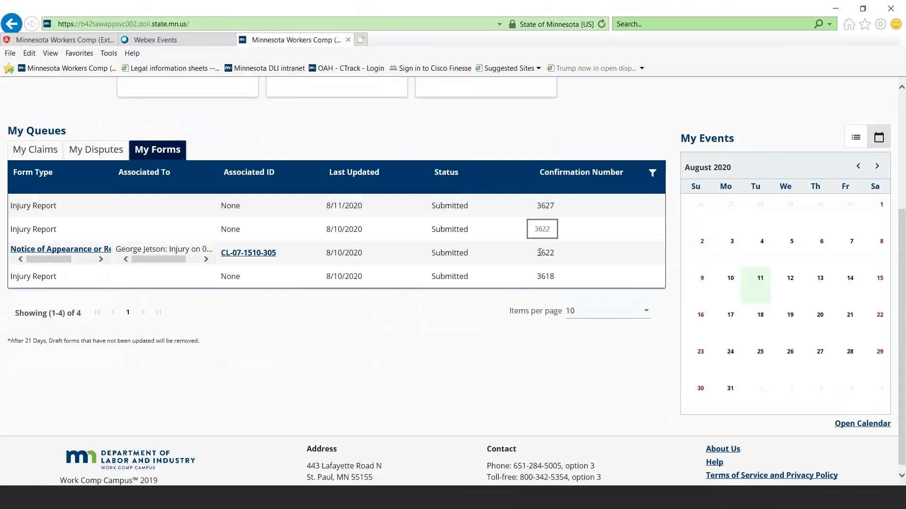
pyautogui.doubleClick(538, 253)
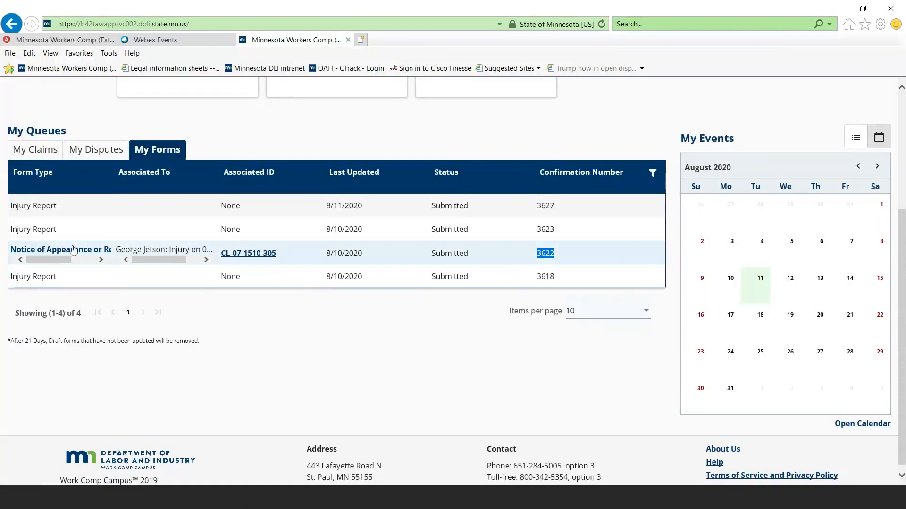
# Open the submitted Notice of Appearance or Representation document and download its related attachment, "Test doument.pdf"
pyautogui.click(89, 255)
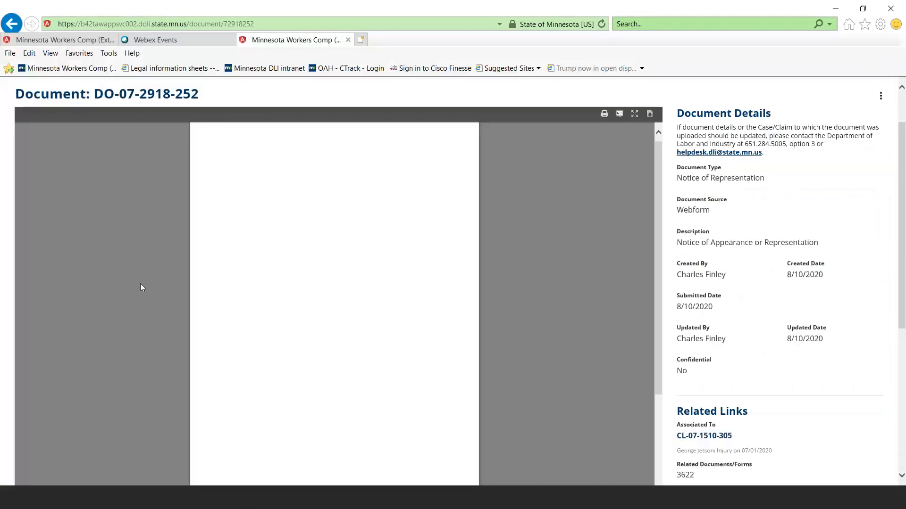
pyautogui.scroll(-10, 168, 278)
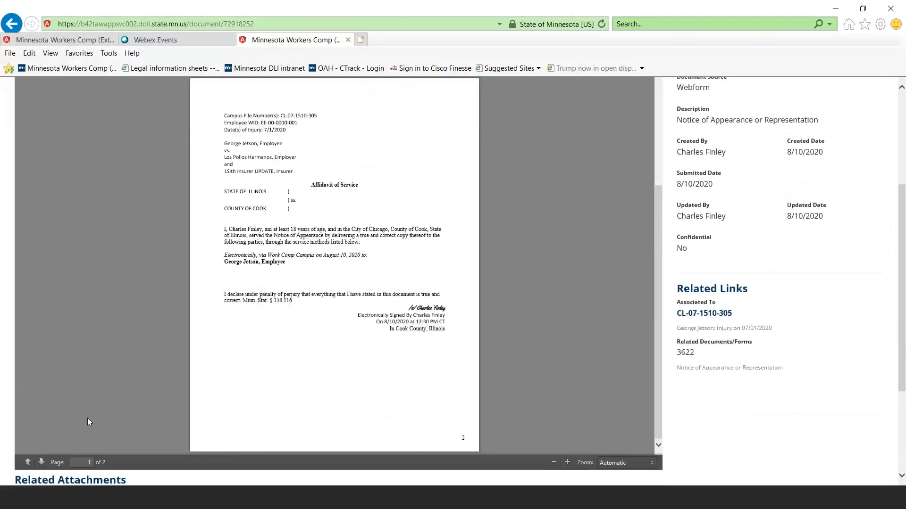
pyautogui.scroll(-3, 87, 418)
pyautogui.click(60, 406)
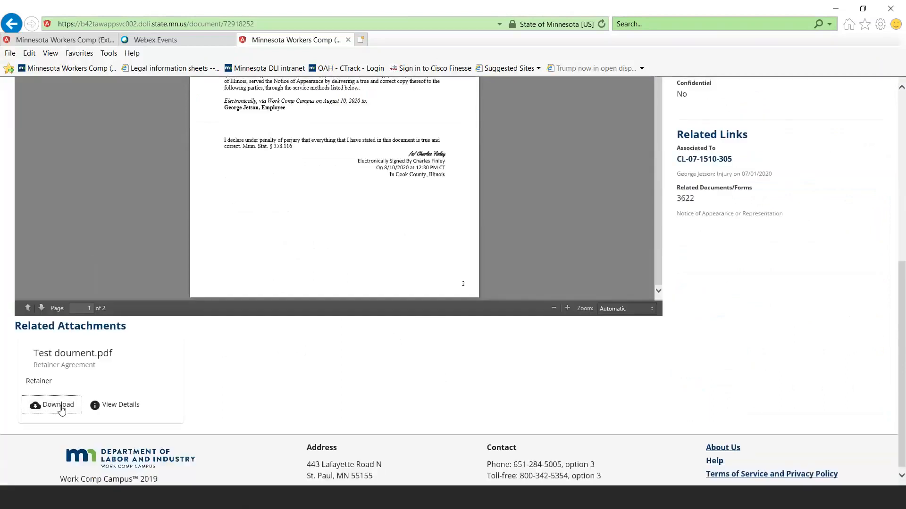
pyautogui.click(609, 480)
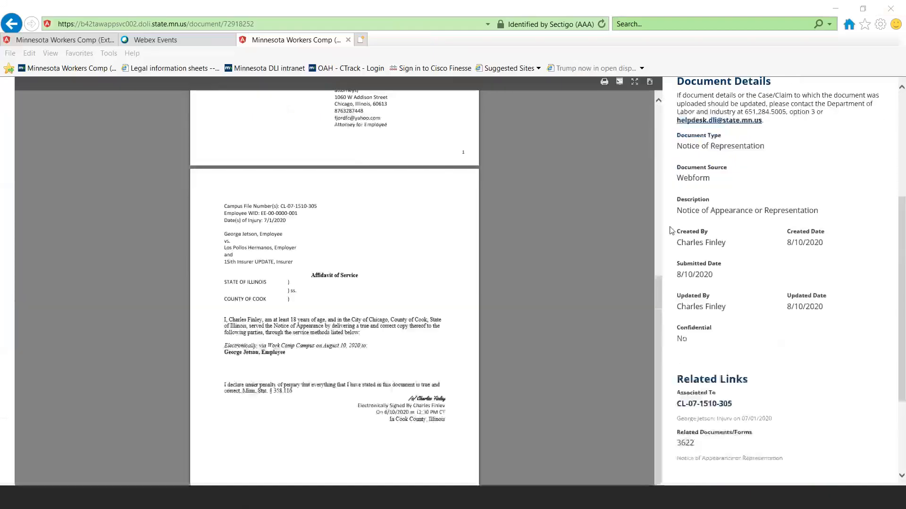
# Switch to the PowerPoint presentation and advance from slide 34 through the Demo slide to the Claim Overview agenda on slide 38
pyautogui.click(168, 496)
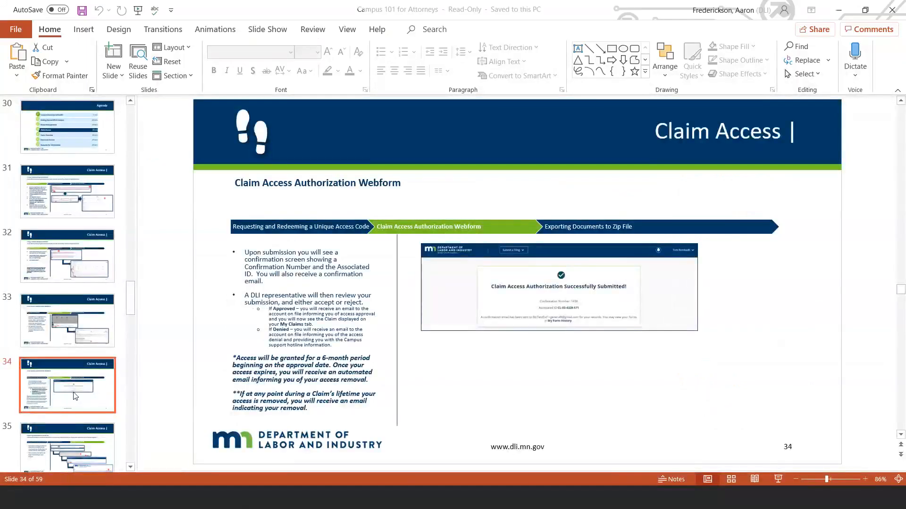
pyautogui.press('Down')
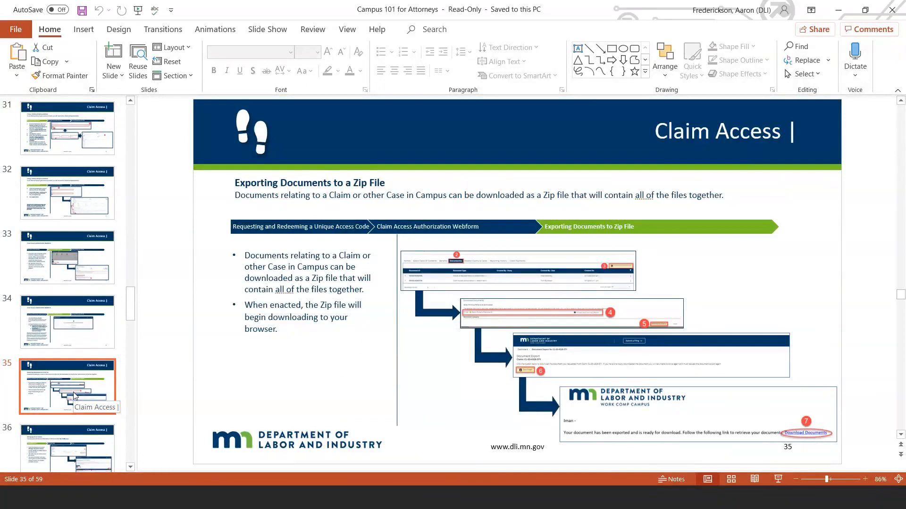
pyautogui.click(79, 447)
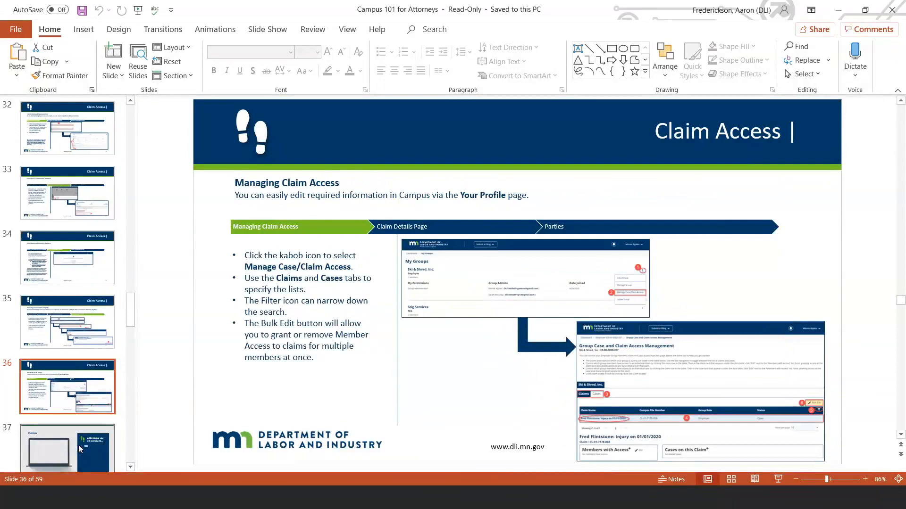
pyautogui.click(80, 448)
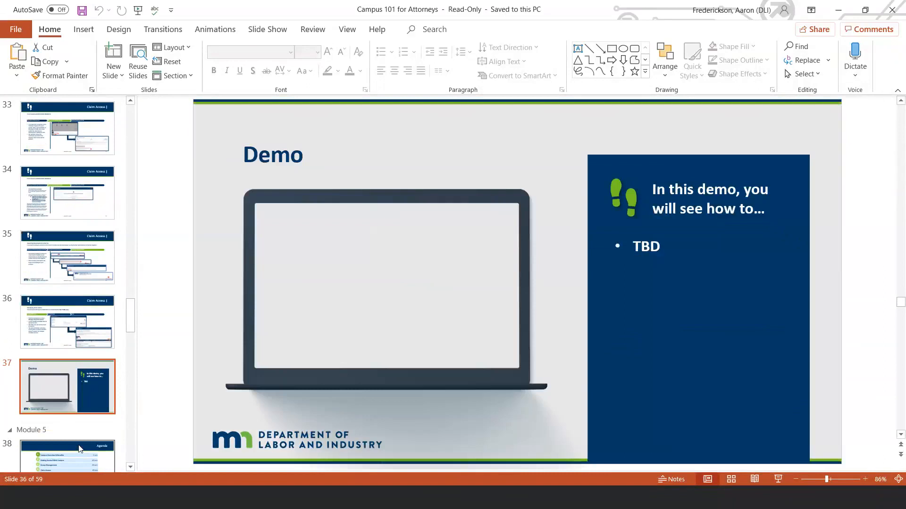
pyautogui.click(80, 448)
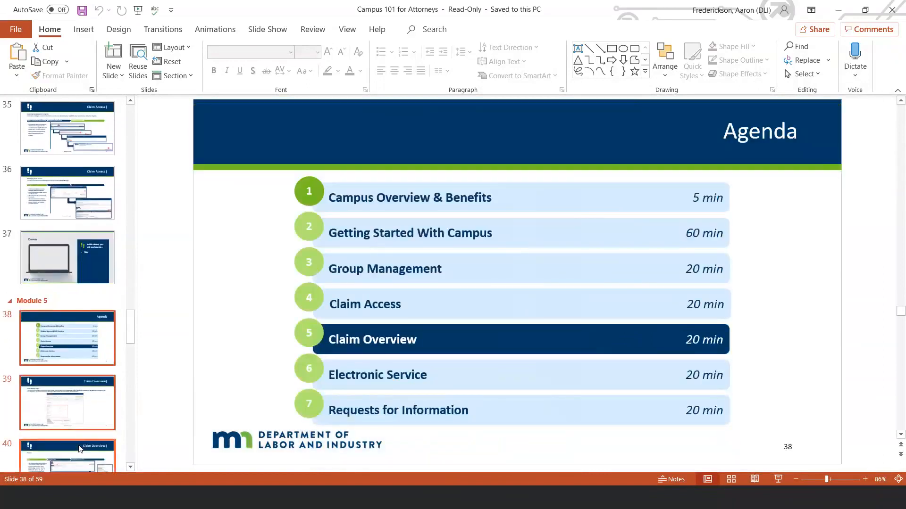
pyautogui.press('Down')
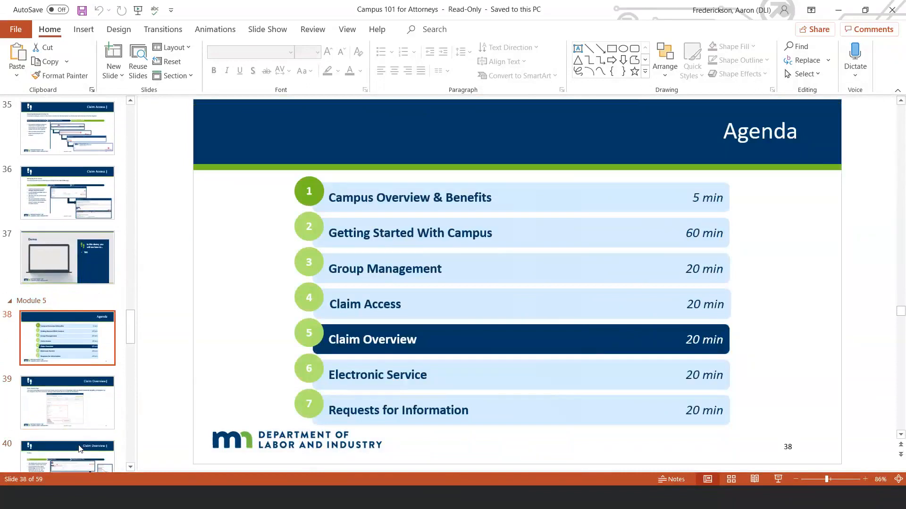
pyautogui.click(86, 419)
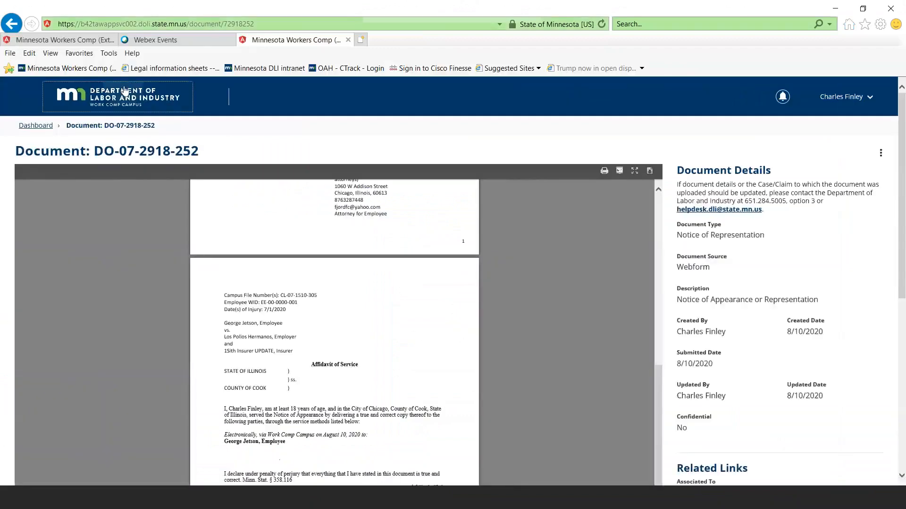
# Return to the portal's My Overview page, open the claim listed under My Claims and examine its Claim Overview and Claim Details
pyautogui.click(125, 91)
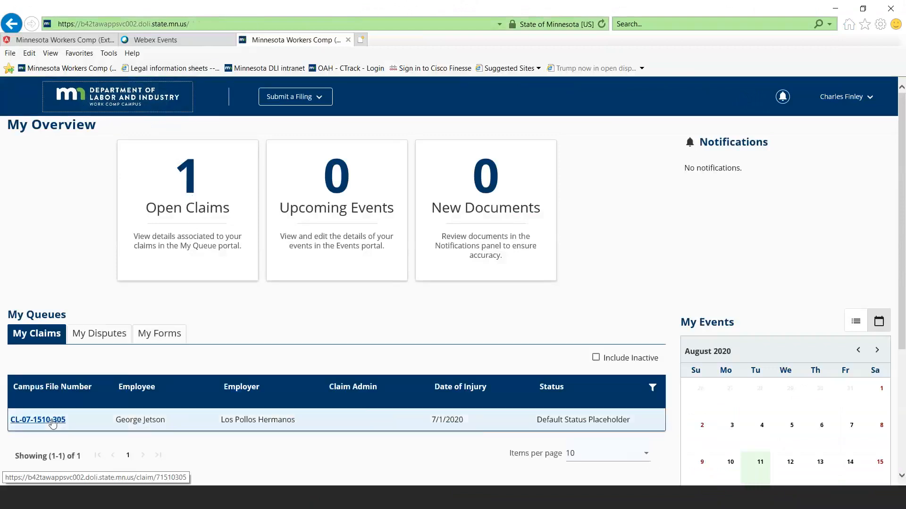
pyautogui.click(52, 424)
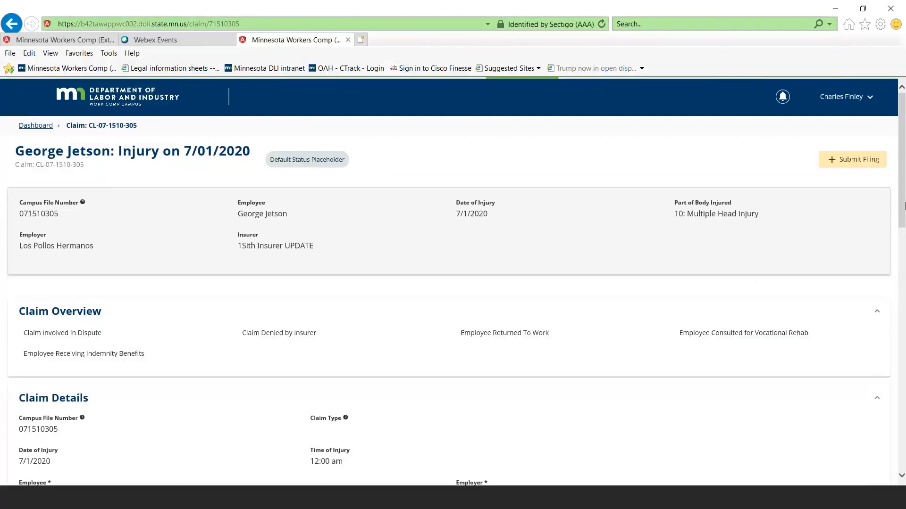
pyautogui.scroll(-2, 904, 204)
pyautogui.scroll(-2, 898, 222)
pyautogui.scroll(-3, 897, 233)
pyautogui.scroll(5, 900, 207)
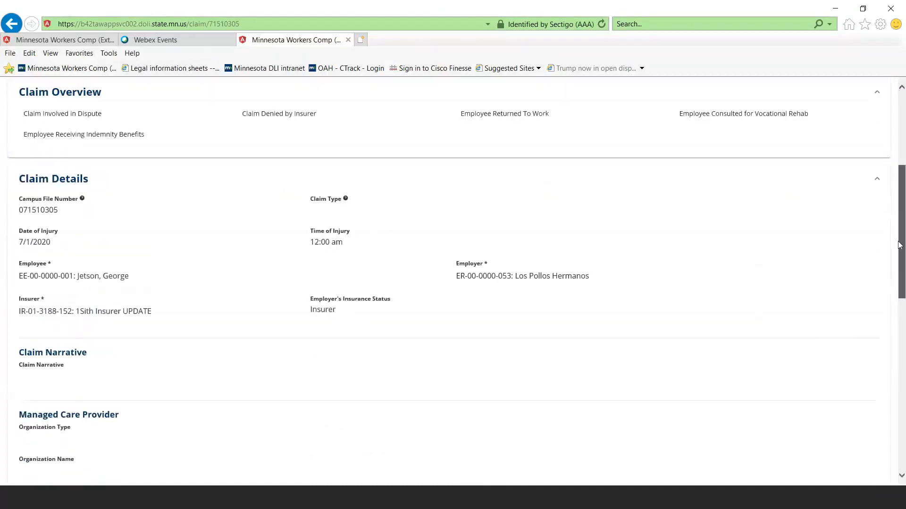
# Expand the claim's Injury Details, Accident Details and Employment Details sections and examine their fields
pyautogui.scroll(1, 903, 184)
pyautogui.scroll(-2, 903, 204)
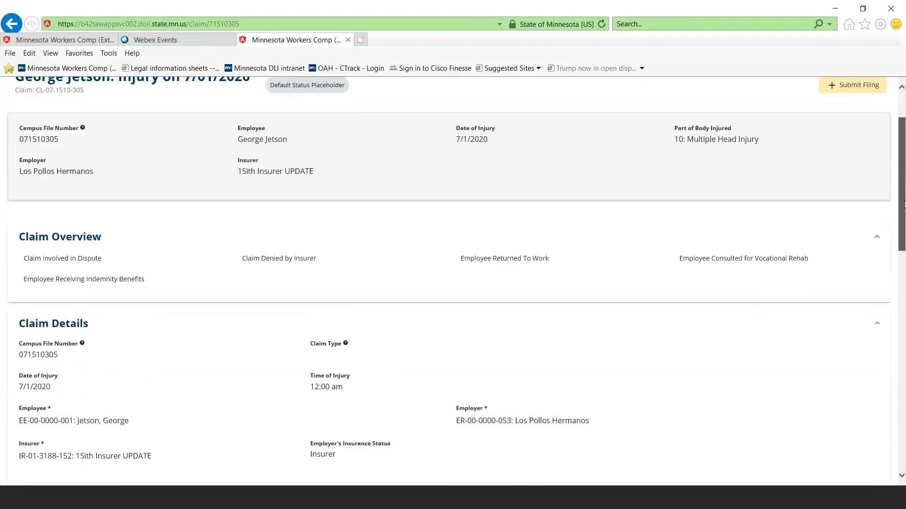
pyautogui.moveTo(903, 204); pyautogui.dragTo(902, 309)
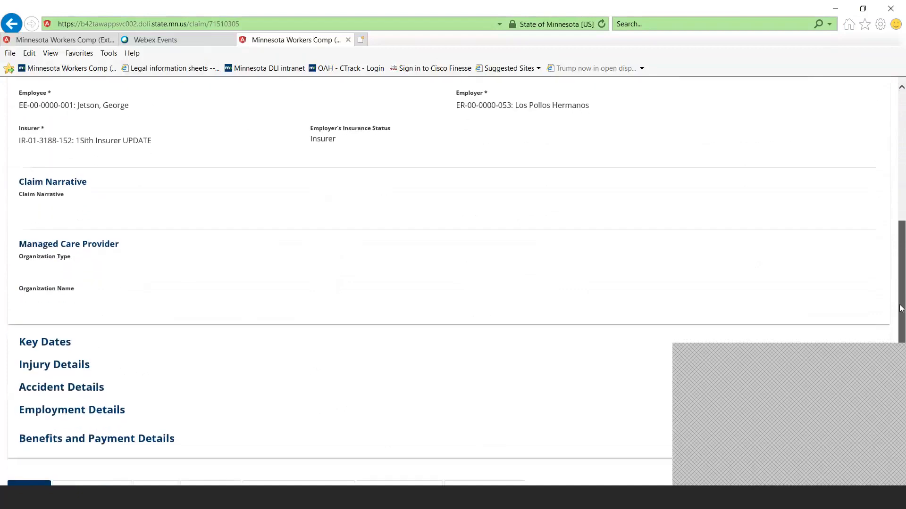
pyautogui.click(56, 366)
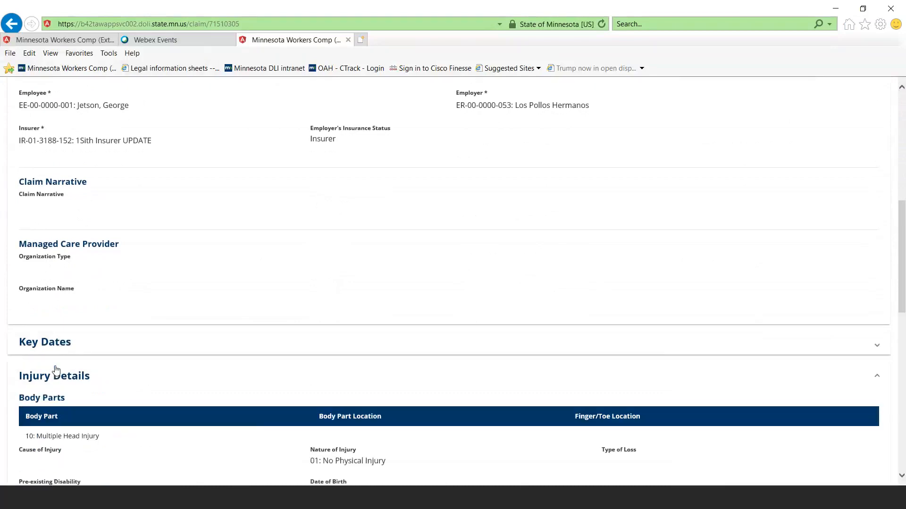
pyautogui.scroll(-5, 55, 369)
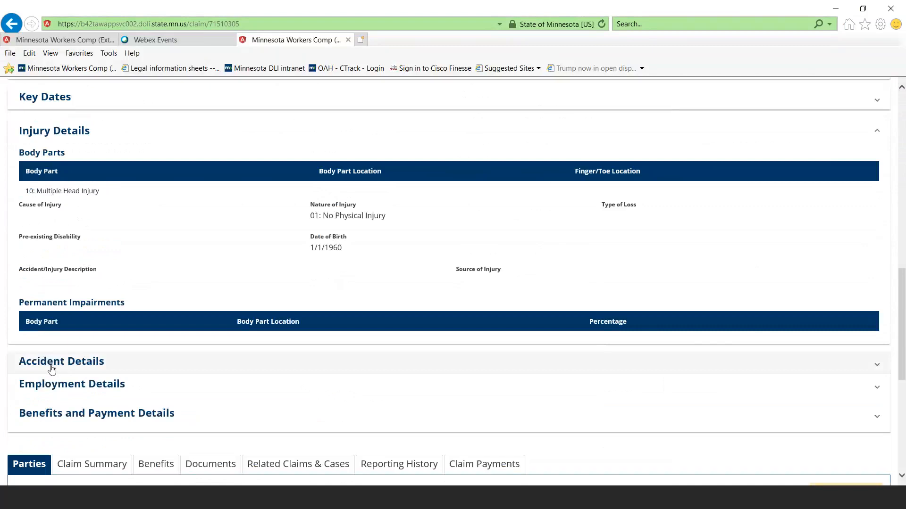
pyautogui.click(52, 370)
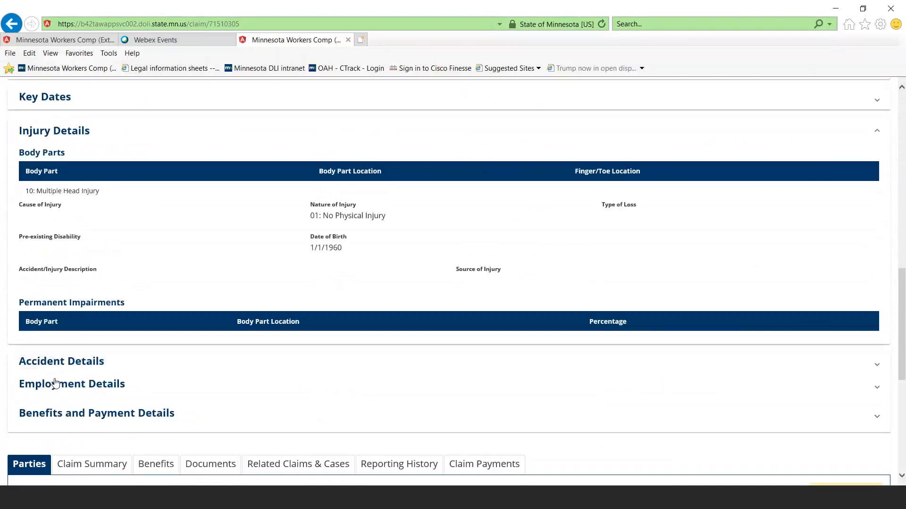
pyautogui.scroll(-5, 53, 383)
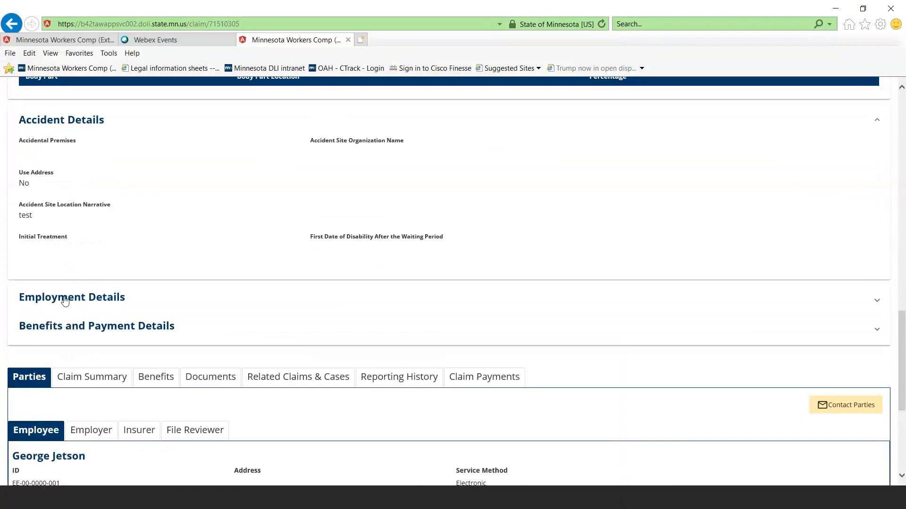
pyautogui.click(65, 302)
pyautogui.scroll(-3, 67, 331)
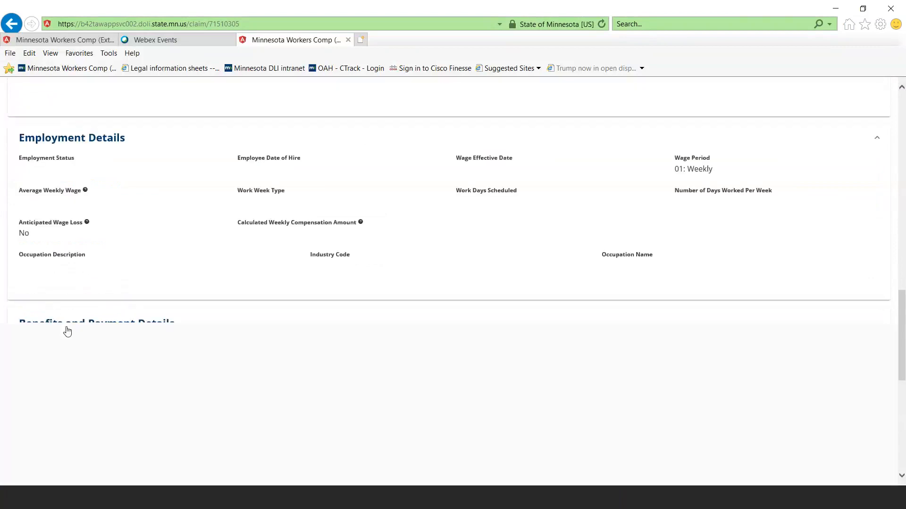
# Examine the claim's Parties information for the employee, the employer and the insurer
pyautogui.scroll(-3, 67, 332)
pyautogui.scroll(-3, 68, 331)
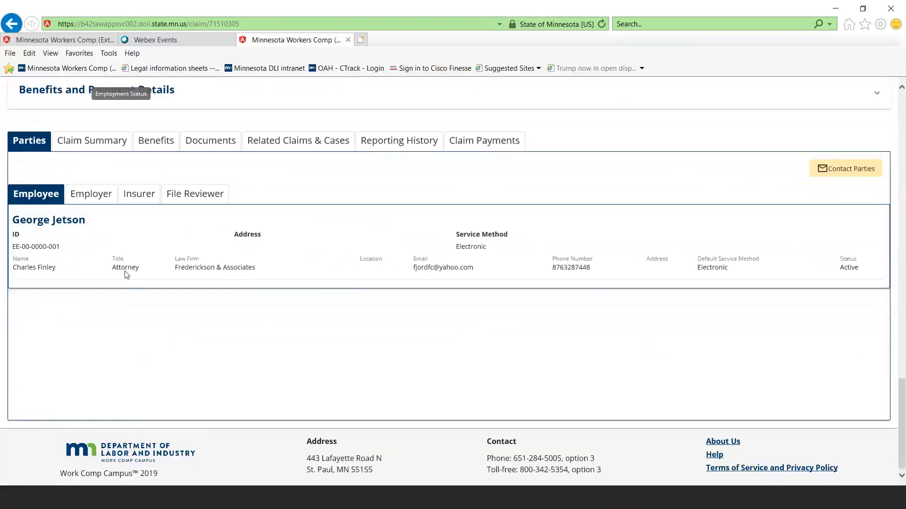
pyautogui.click(88, 197)
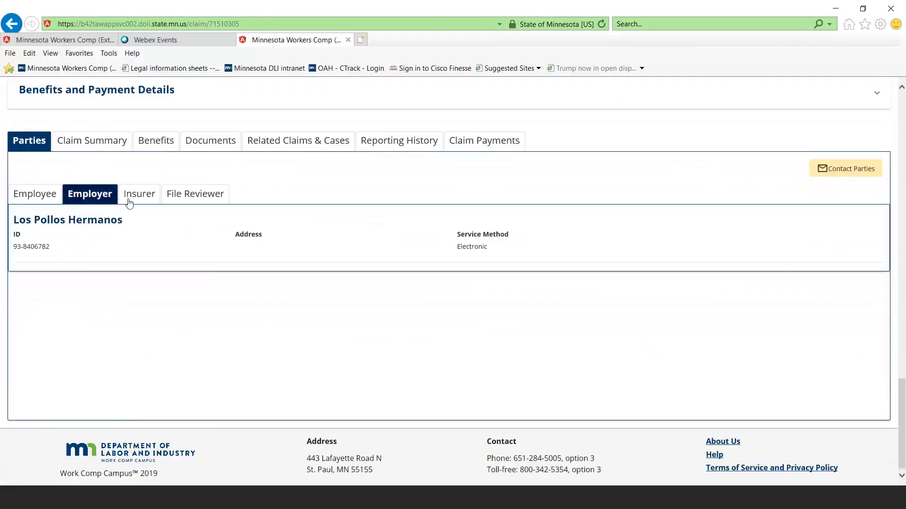
pyautogui.click(140, 198)
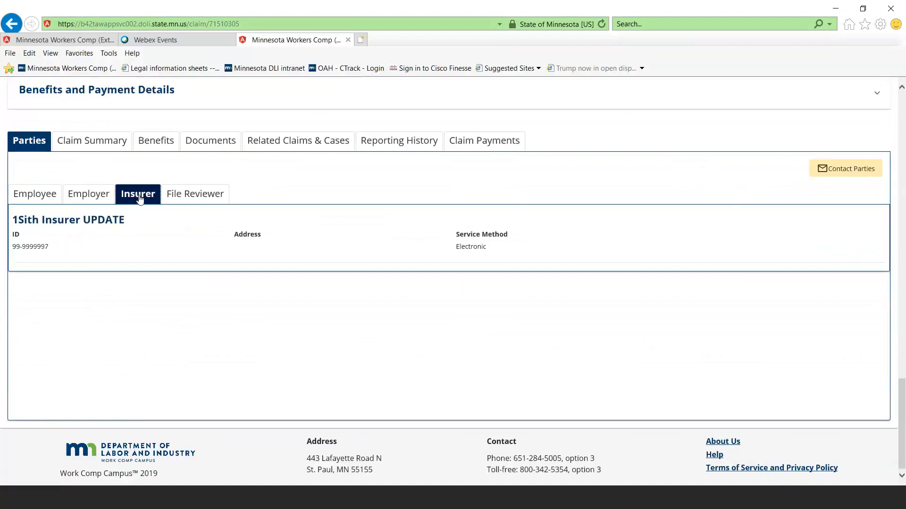
# Submit a filing from the claim with Initiate Dispute as the filing name, opening its web form
pyautogui.scroll(10, 151, 261)
pyautogui.scroll(10, 154, 263)
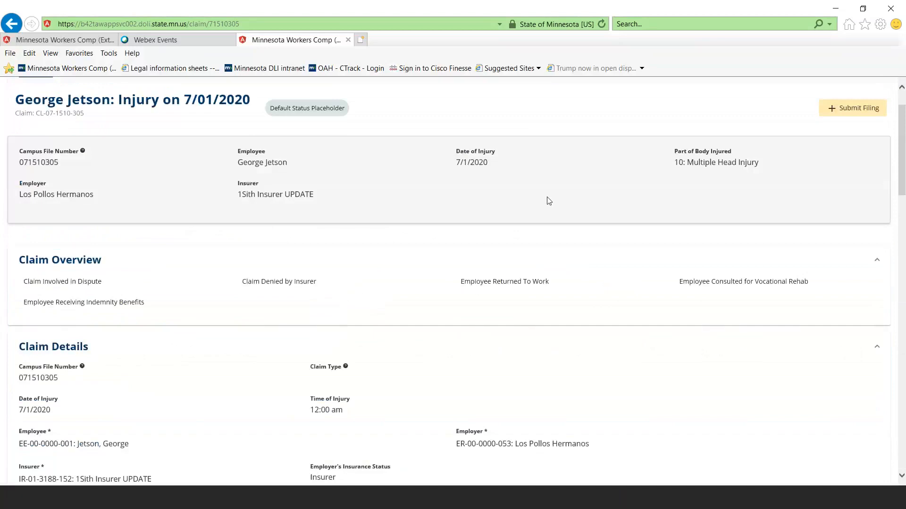
pyautogui.scroll(1, 550, 200)
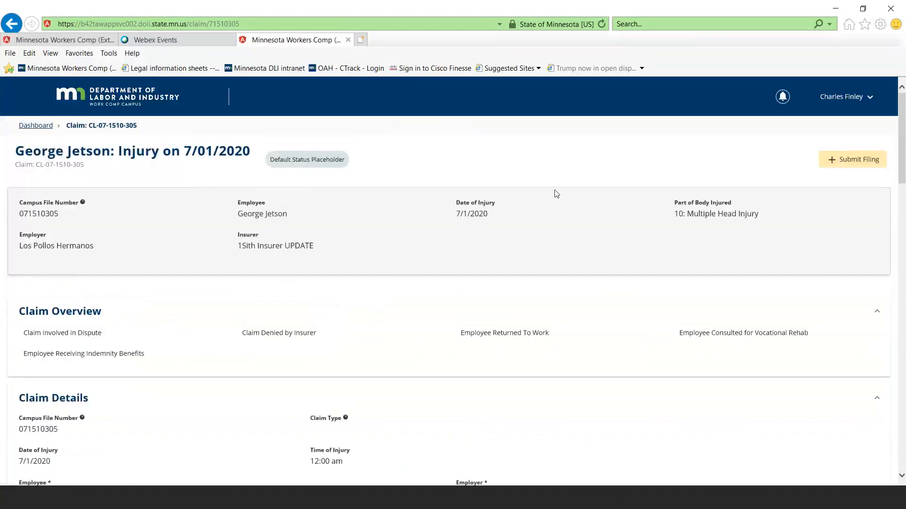
pyautogui.click(827, 174)
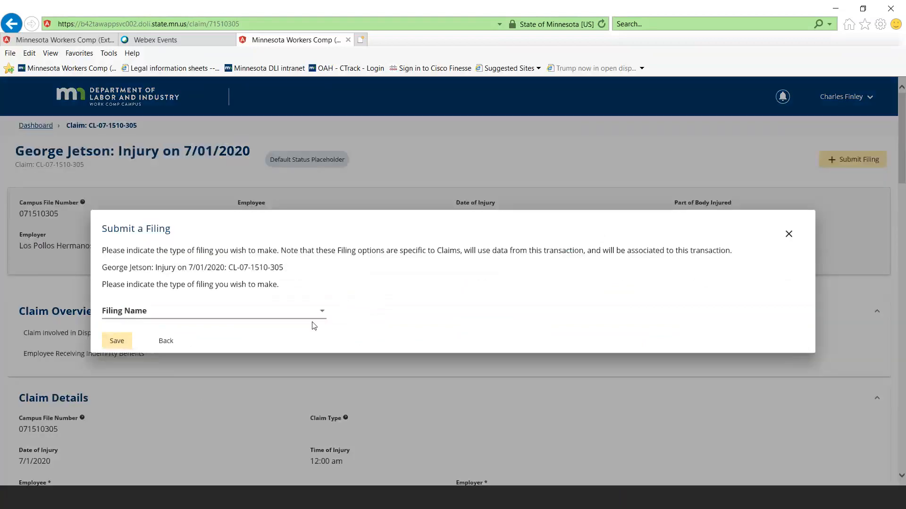
pyautogui.click(321, 315)
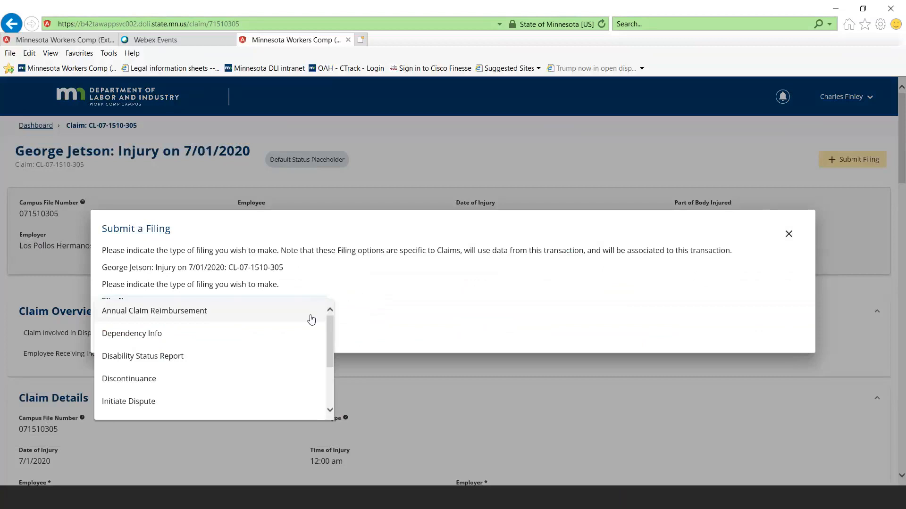
pyautogui.scroll(-2, 287, 339)
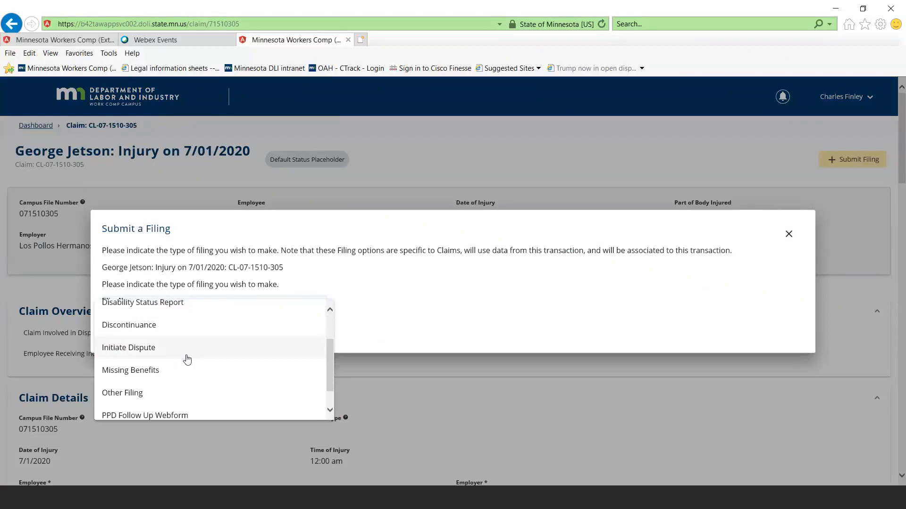
pyautogui.click(187, 349)
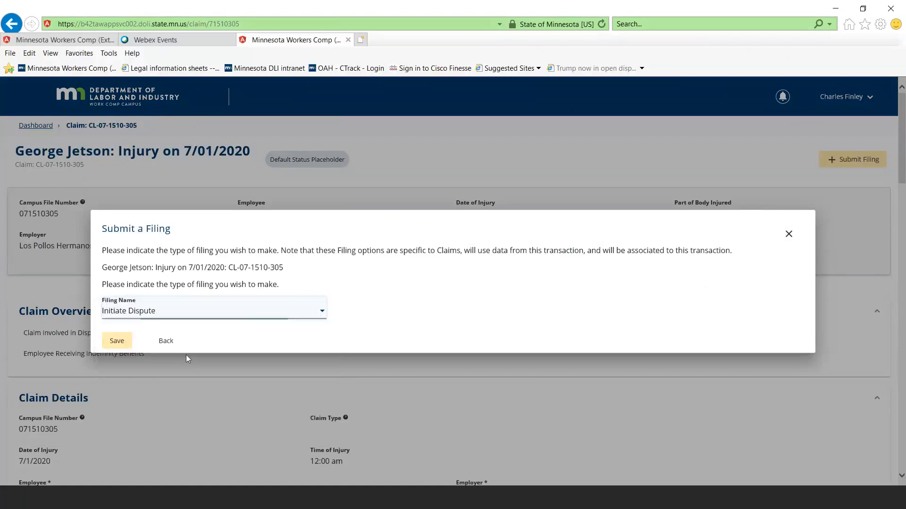
pyautogui.click(116, 341)
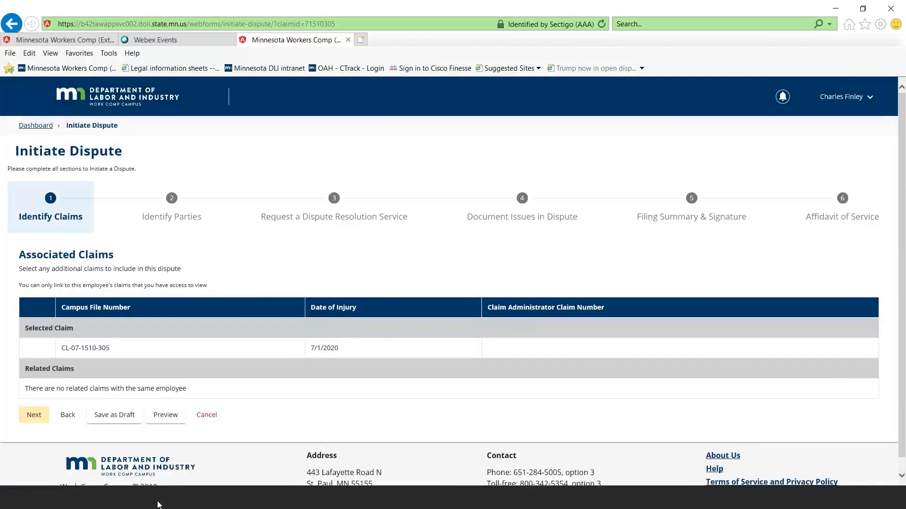
# Leave the dispute form for the portal's My Overview page, and switch to PowerPoint to show the Parties slide 40
pyautogui.click(104, 109)
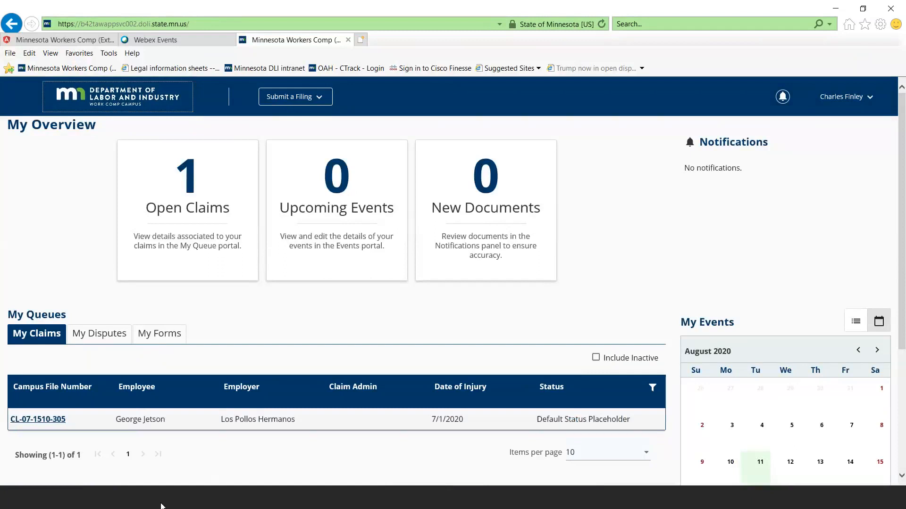
pyautogui.click(159, 503)
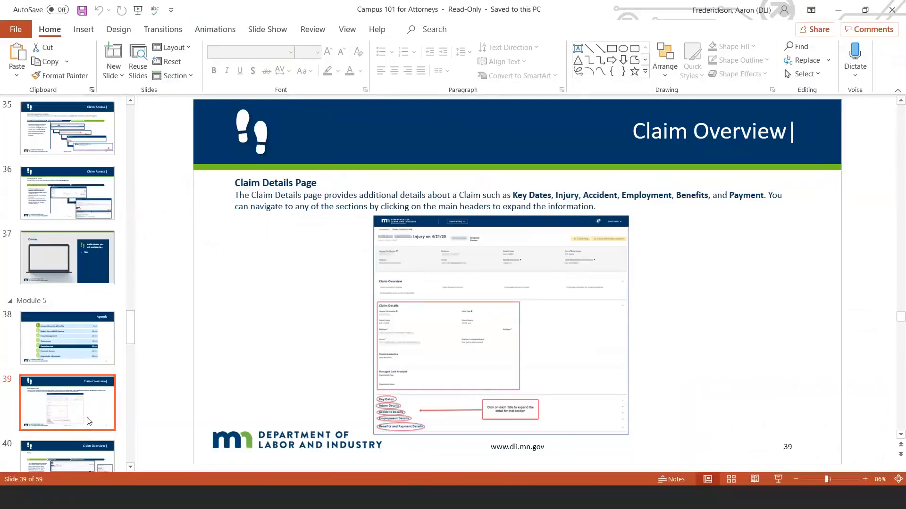
pyautogui.press('Down')
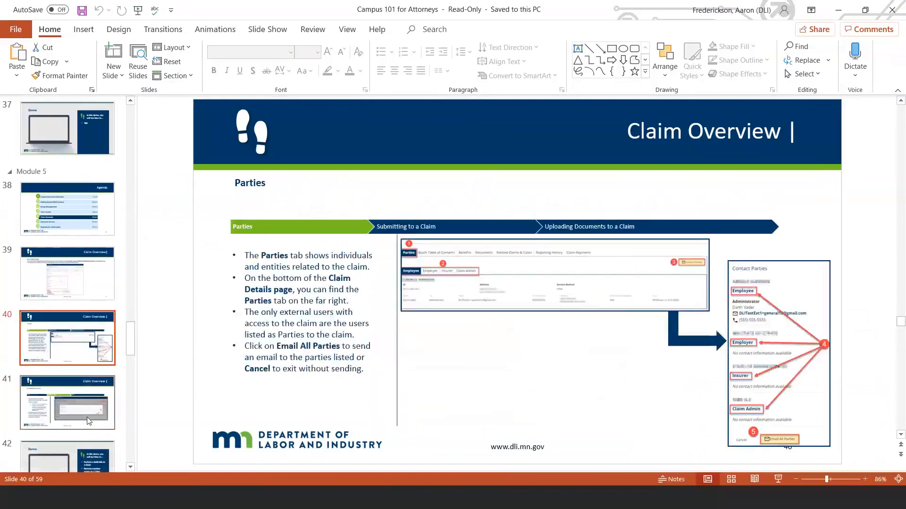